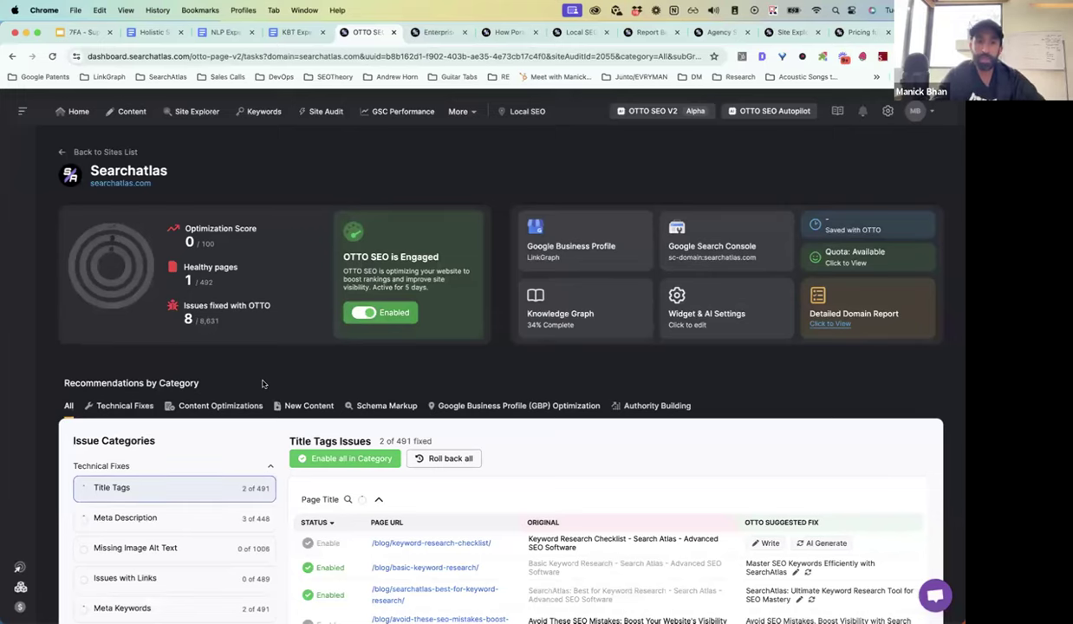
# Look over the Searchatlas site summary and the title tag recommendations listed under the issue categories.
pyautogui.scroll(-2, 264, 384)
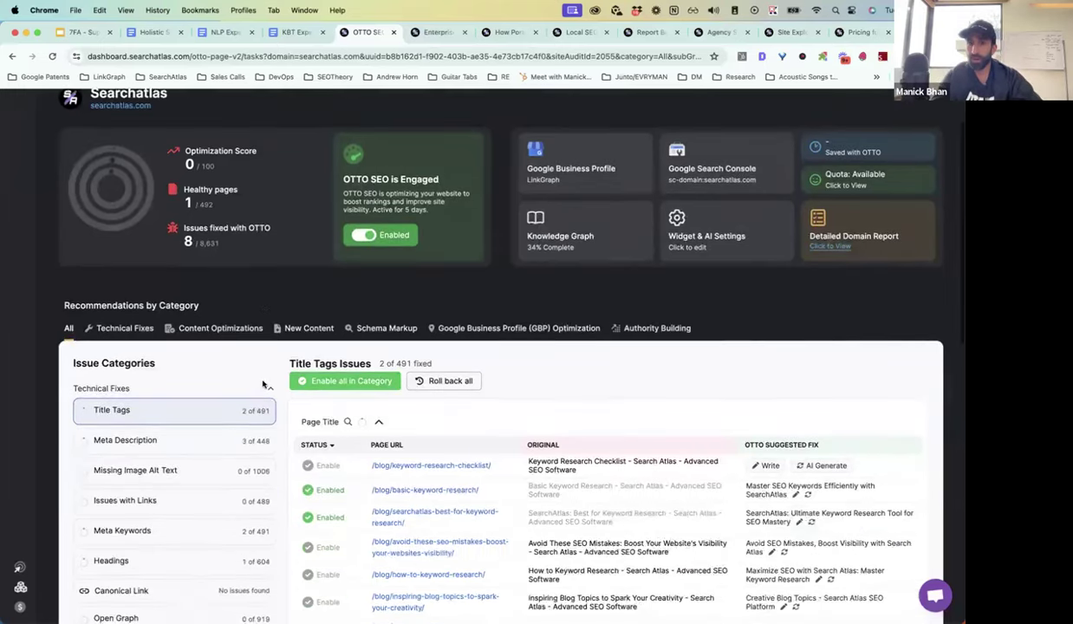
pyautogui.scroll(2, 263, 383)
pyautogui.scroll(-3, 263, 383)
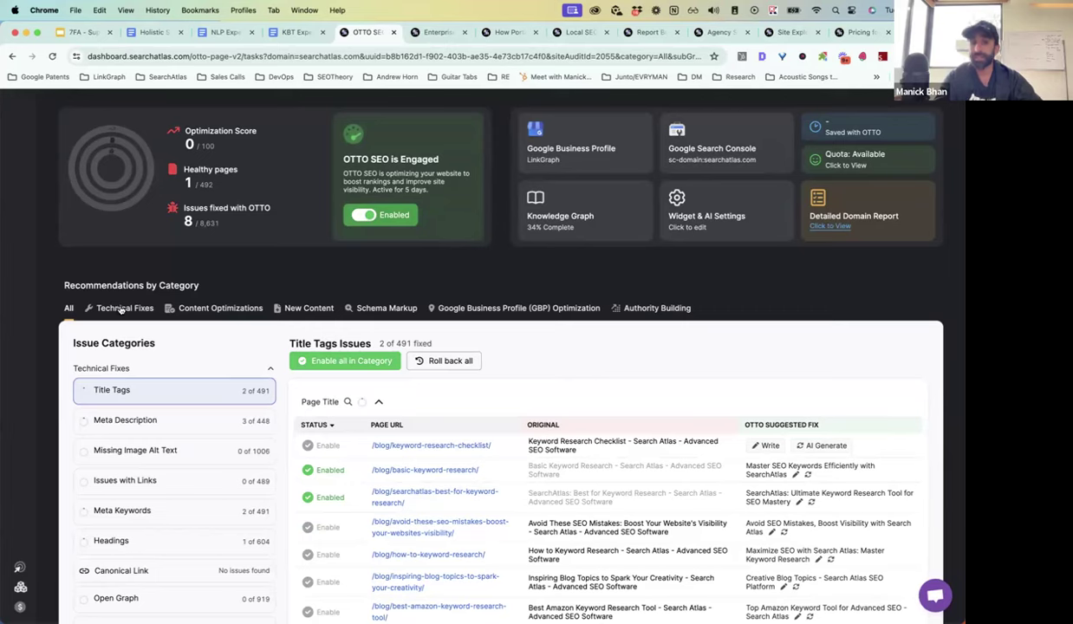
pyautogui.scroll(-5, 472, 395)
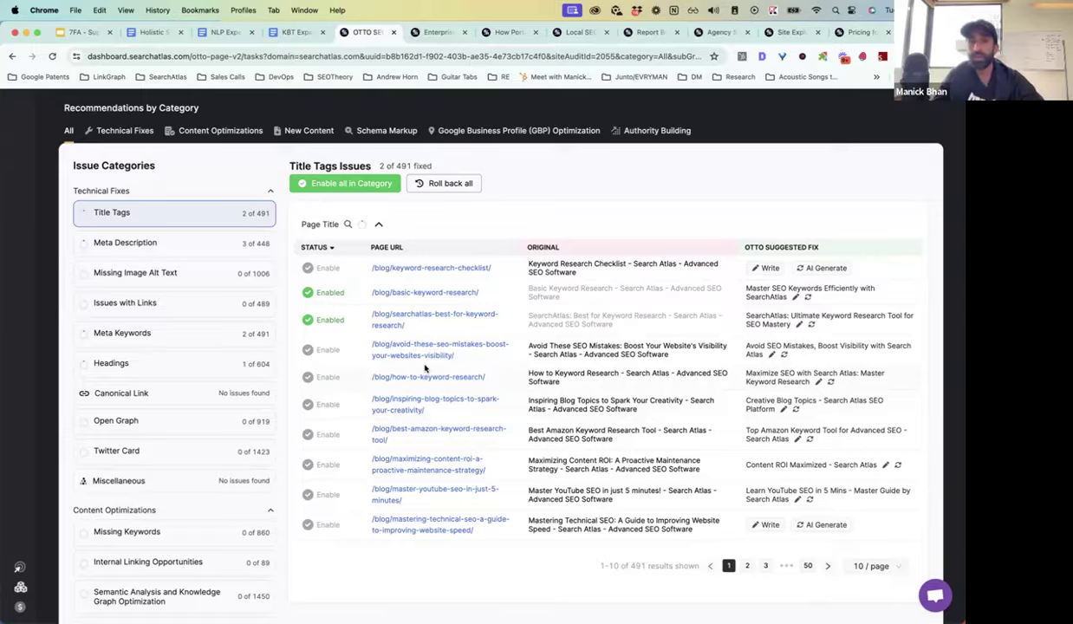
pyautogui.scroll(5, 425, 369)
# View the OTTO Integration script in the Widget & AI Settings, then close the dialog.
pyautogui.click(670, 299)
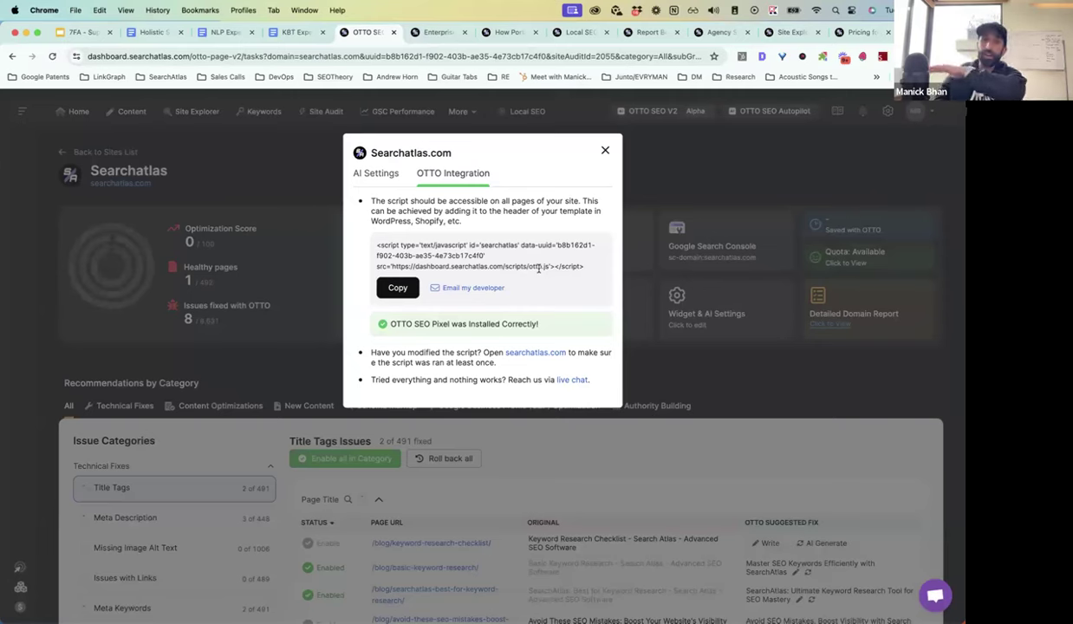
pyautogui.tripleClick(503, 253)
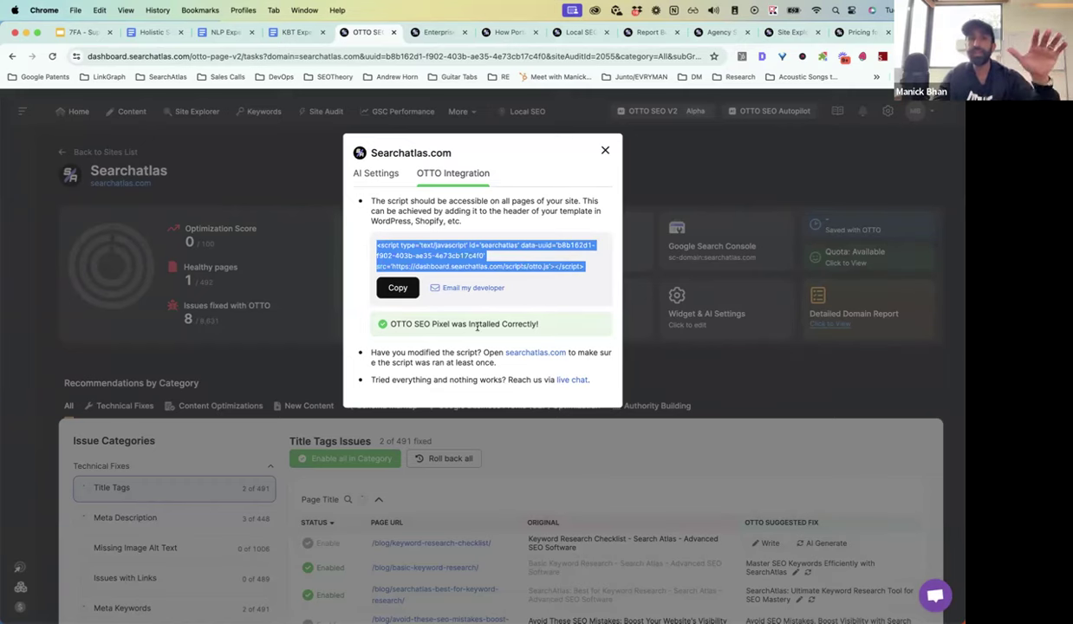
pyautogui.click(664, 342)
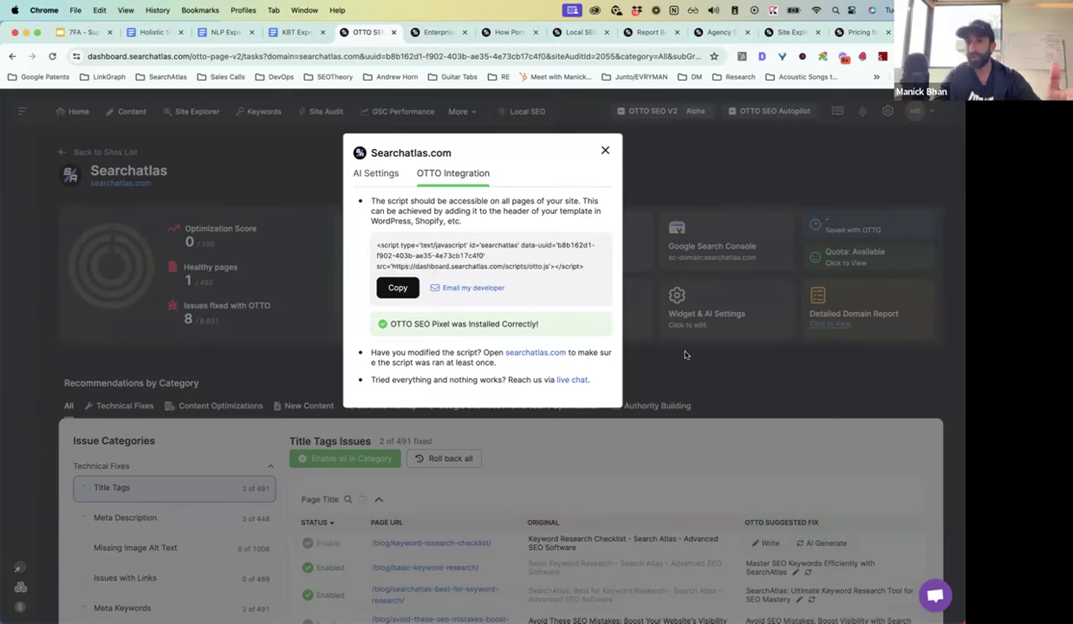
pyautogui.press('Escape')
# Review the Knowledge Graph's business info, social profiles and list of top pages, leaving it without changes.
pyautogui.click(578, 301)
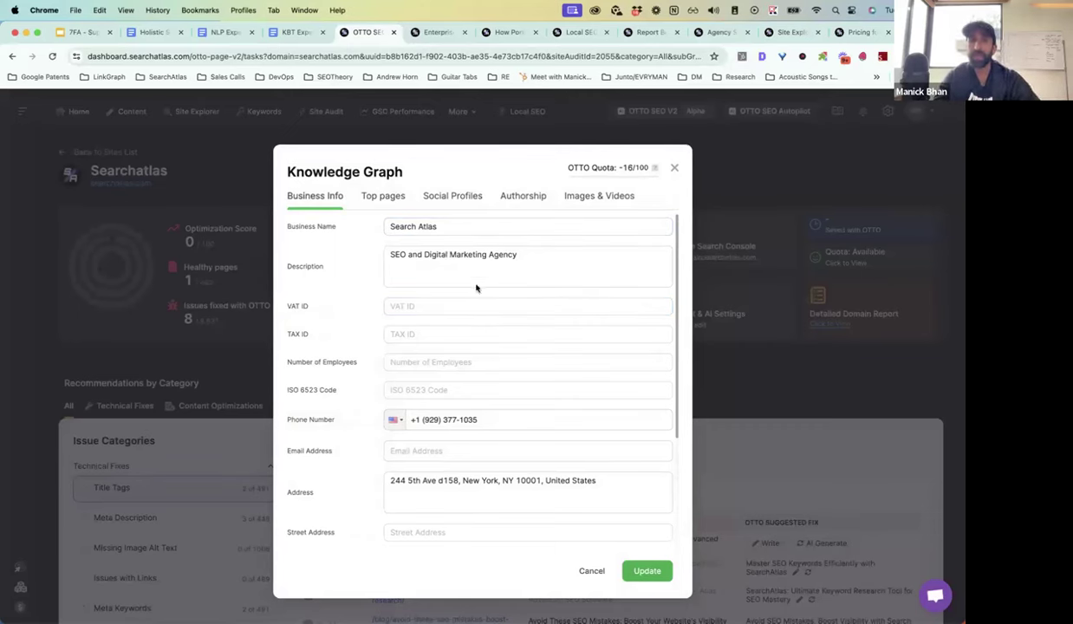
pyautogui.click(435, 198)
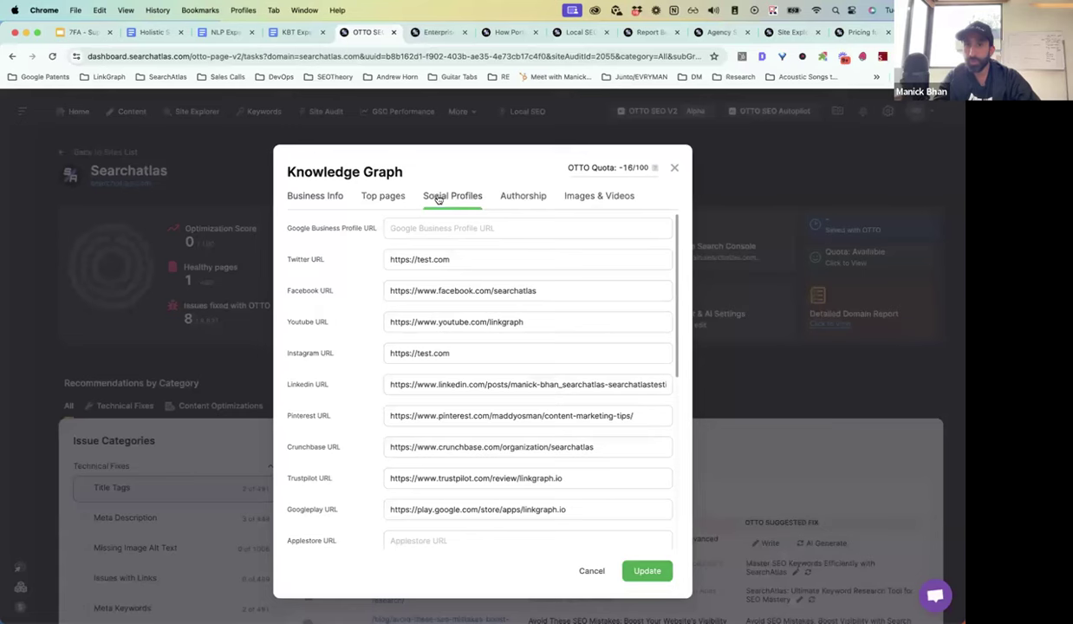
pyautogui.click(386, 198)
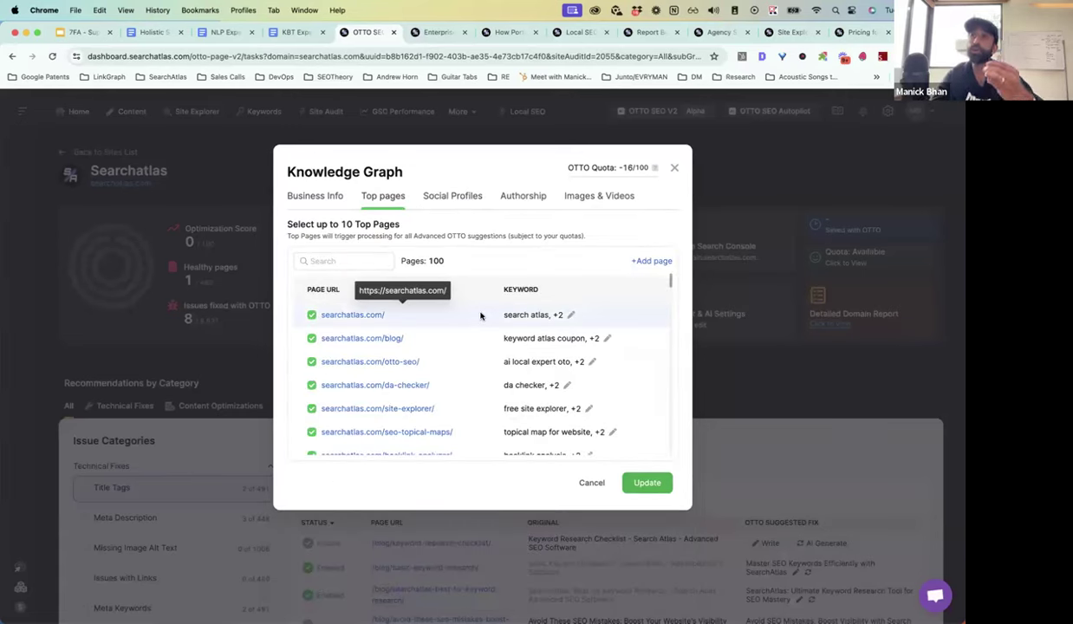
pyautogui.scroll(-2, 480, 316)
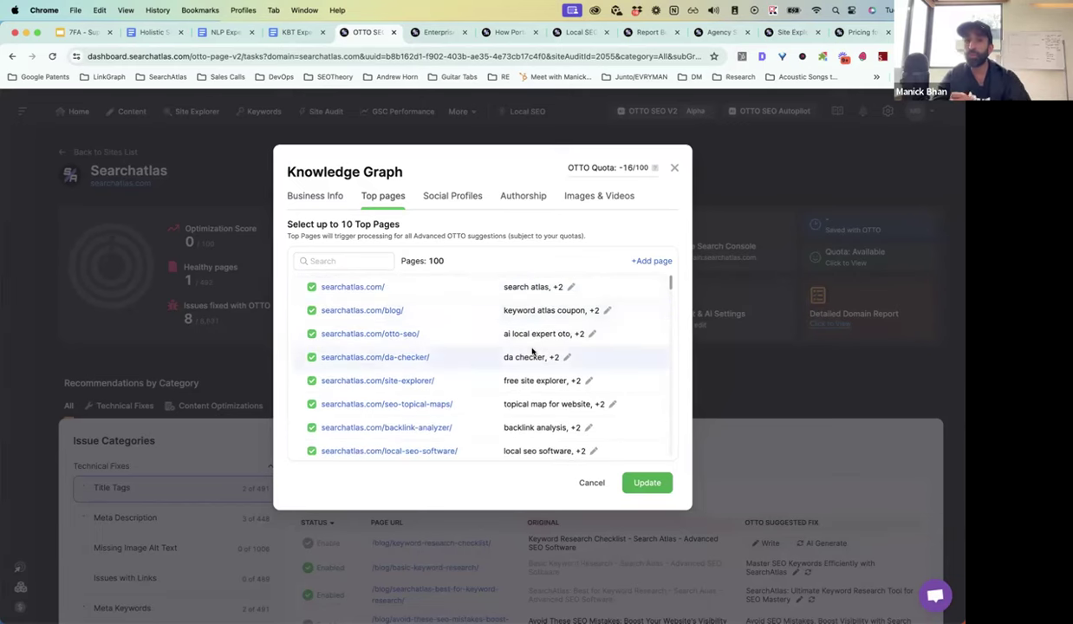
pyautogui.scroll(-3, 530, 400)
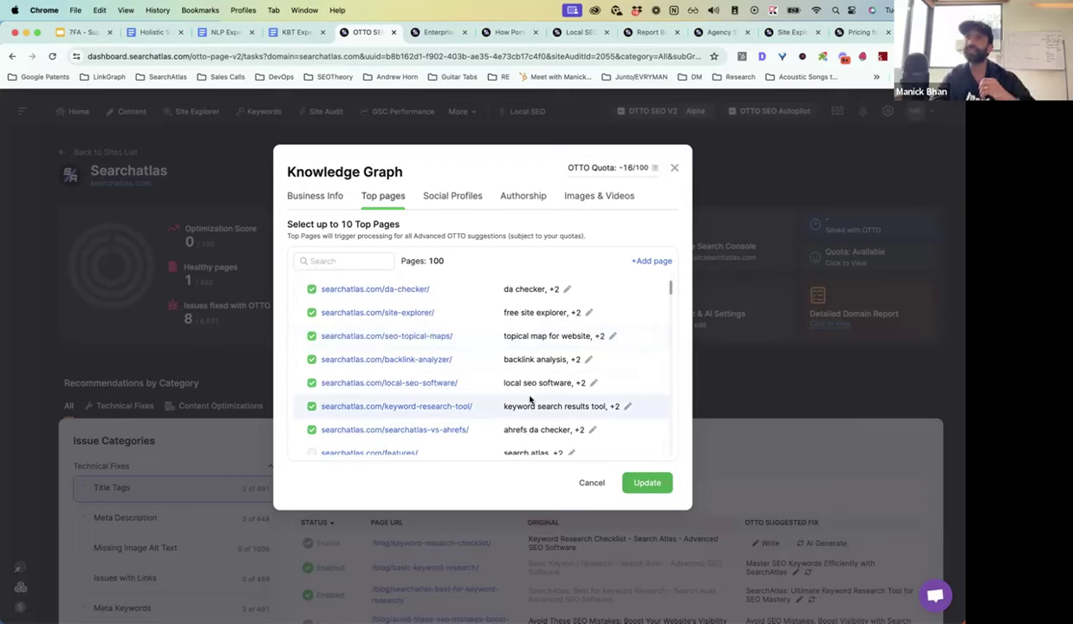
pyautogui.scroll(-3, 530, 399)
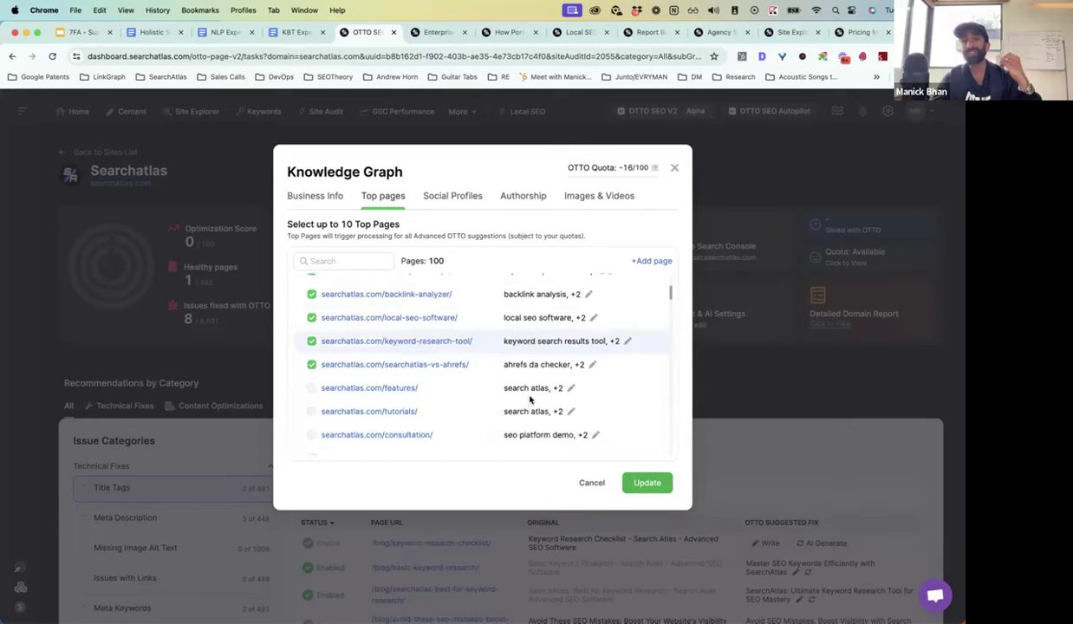
pyautogui.scroll(3, 530, 397)
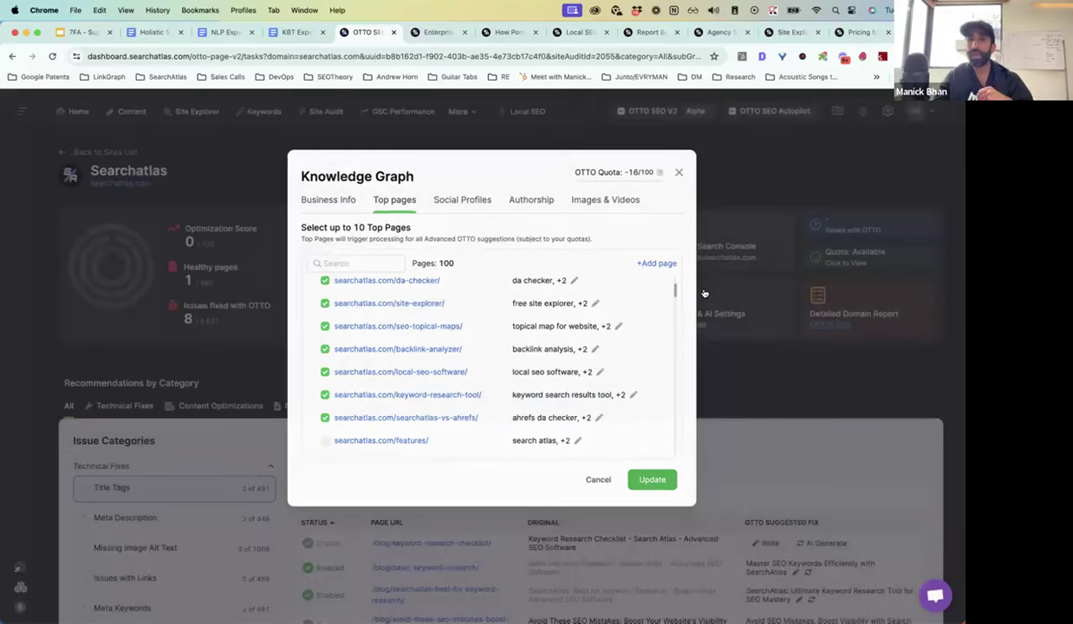
pyautogui.click(706, 278)
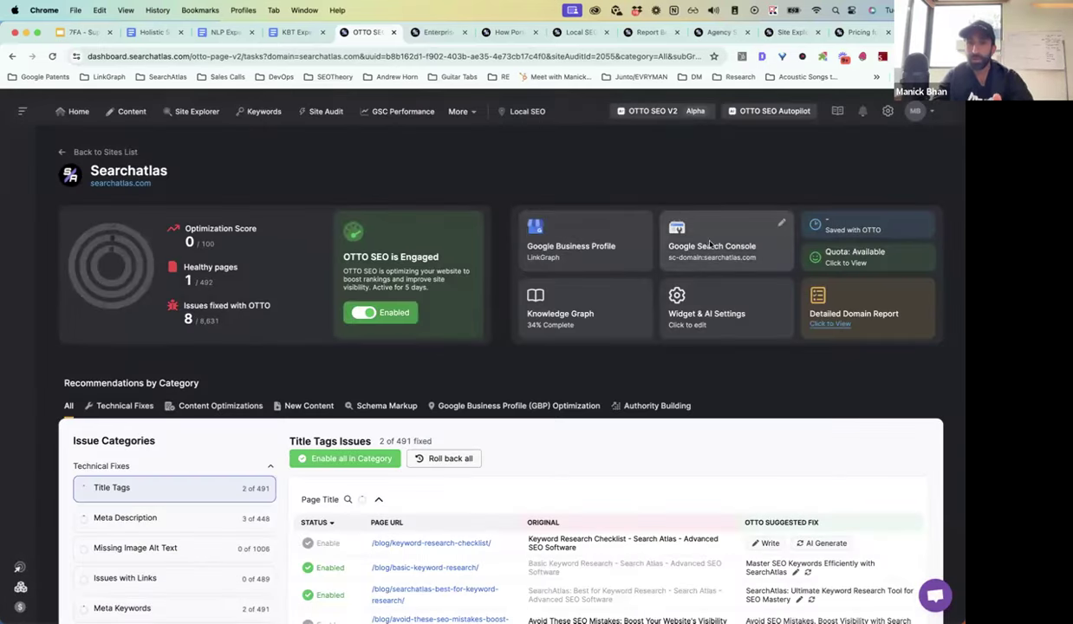
# View the site's Google Search Console and Google Business Profile connections, leaving the list of businesses without choosing one.
pyautogui.click(680, 235)
pyautogui.click(674, 236)
pyautogui.click(619, 240)
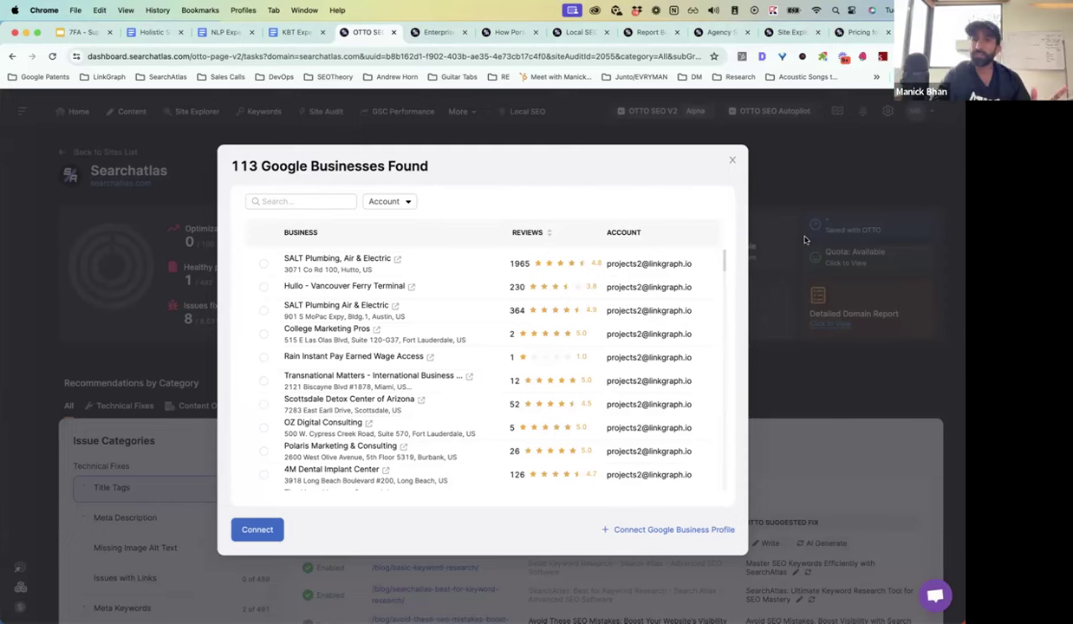
pyautogui.click(780, 233)
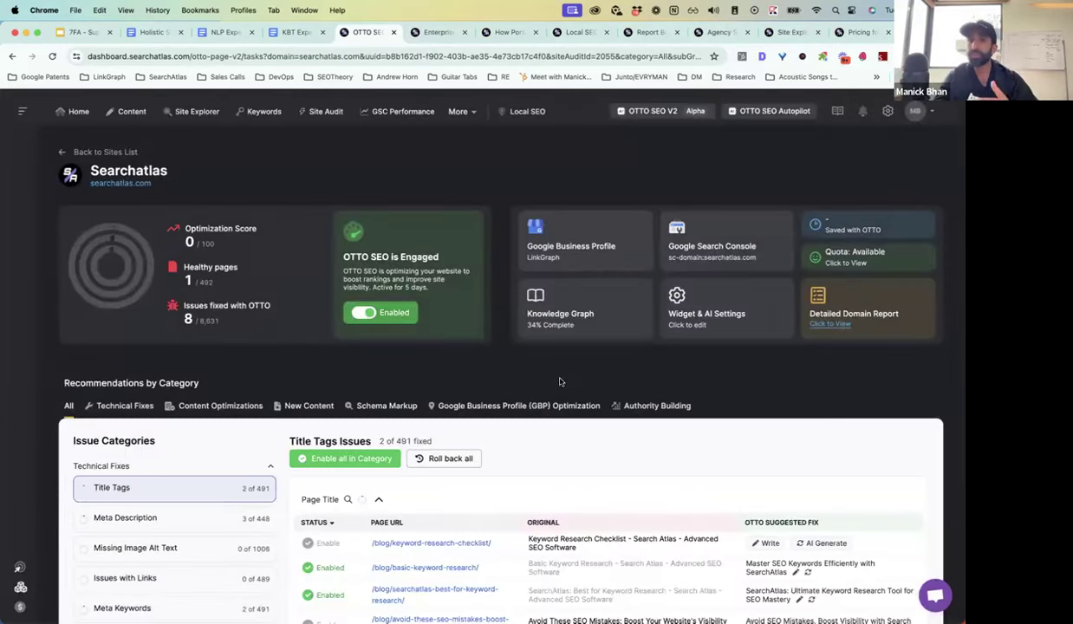
# Compare the original and suggested titles of the avoid-these-seo-mistakes blog post and enable the suggested title fix.
pyautogui.scroll(-5, 527, 354)
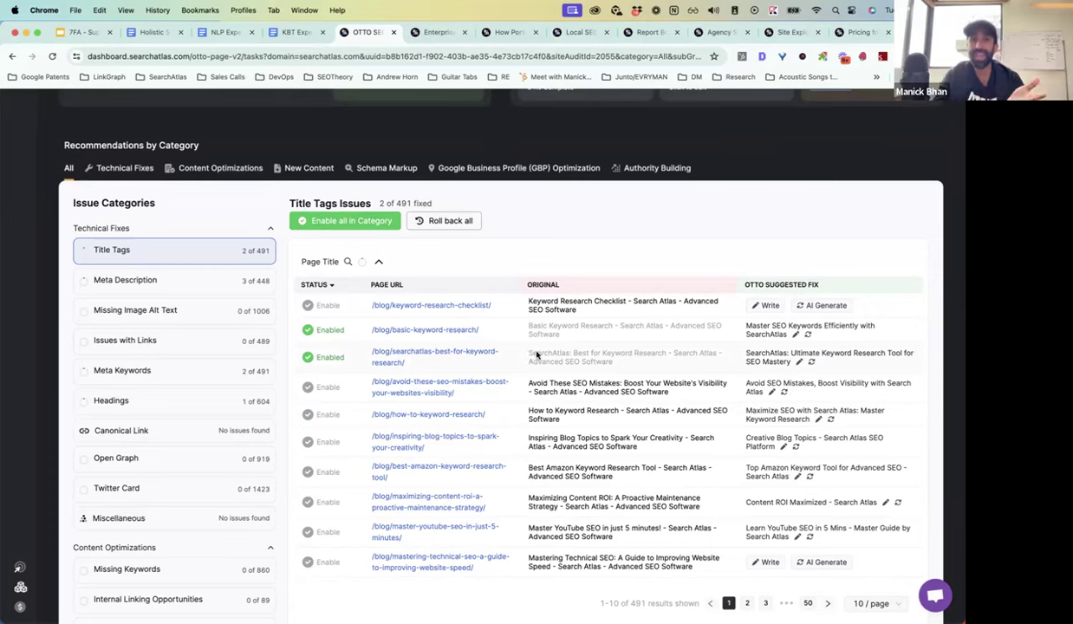
pyautogui.scroll(-3, 622, 377)
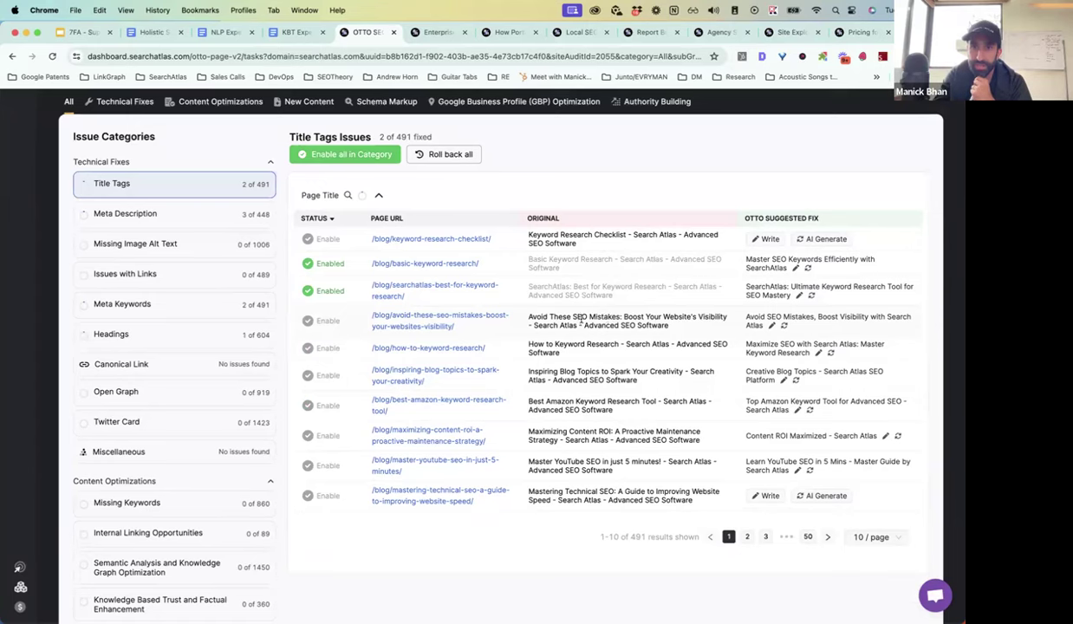
pyautogui.tripleClick(581, 318)
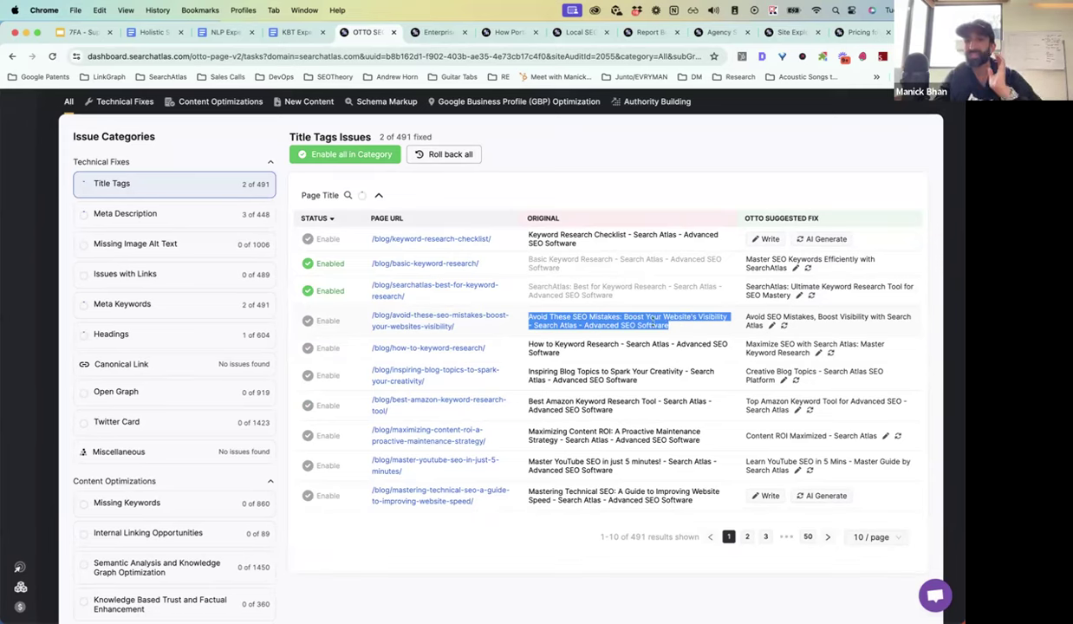
pyautogui.click(741, 311)
pyautogui.tripleClick(763, 317)
pyautogui.click(333, 323)
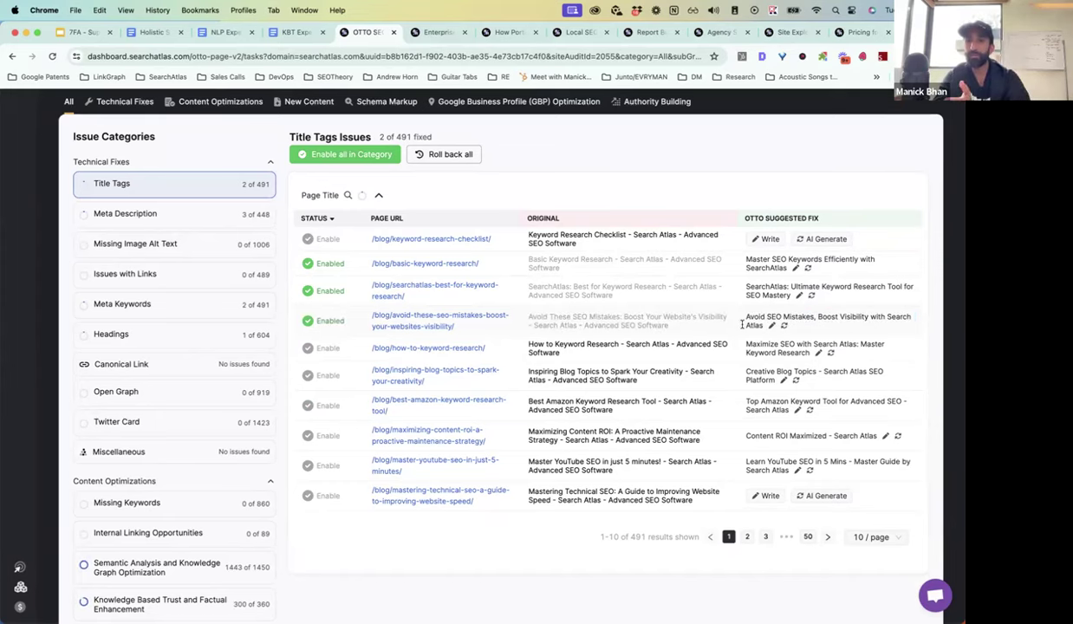
# Open the live avoid-these-seo-mistakes post and inspect its page title with the SEO browser extension.
pyautogui.click(400, 317)
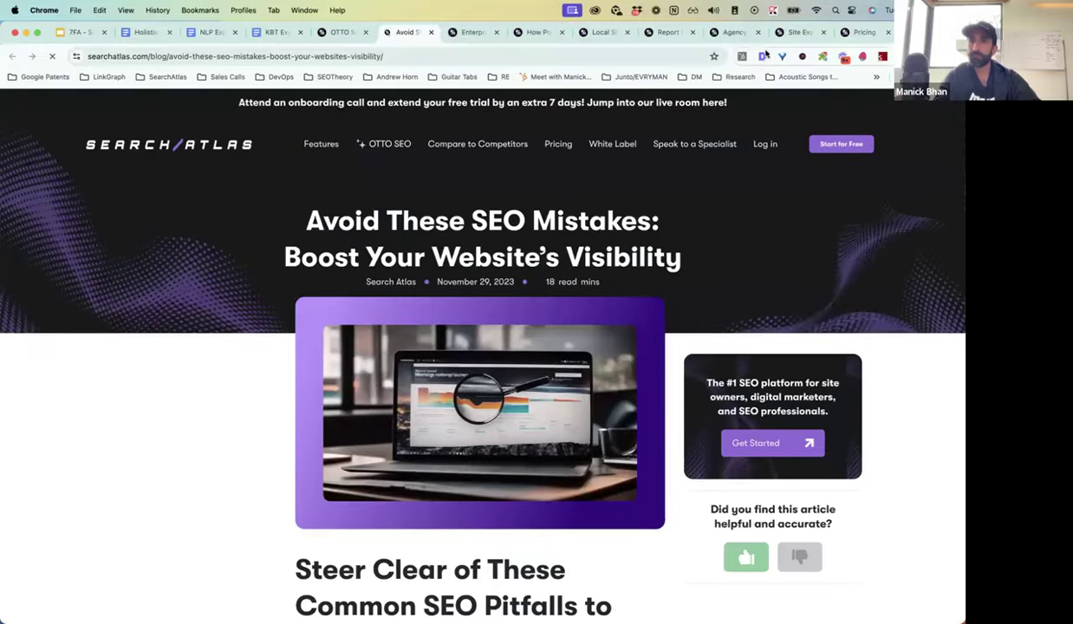
pyautogui.click(760, 57)
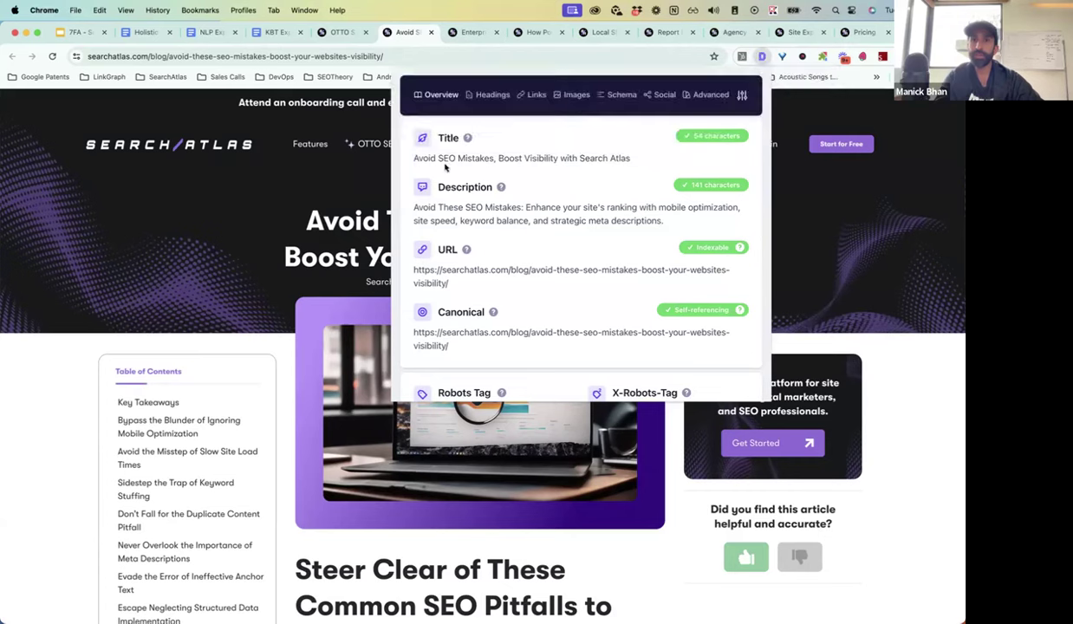
pyautogui.tripleClick(443, 160)
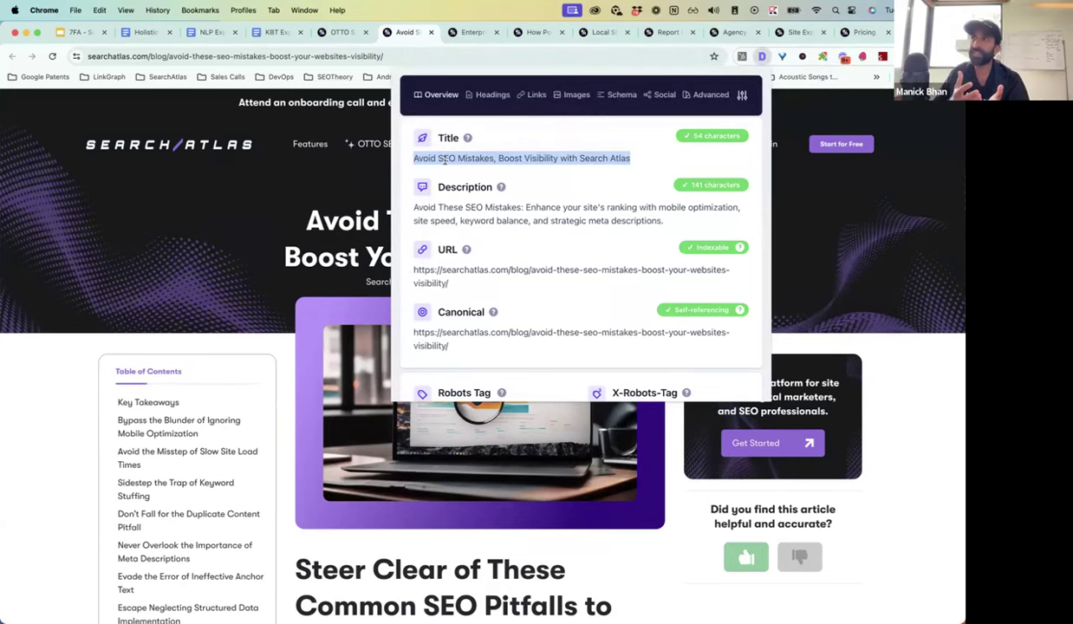
# Turn off the title fix for the avoid-these-seo-mistakes post and look at its live page.
pyautogui.click(337, 33)
pyautogui.click(310, 321)
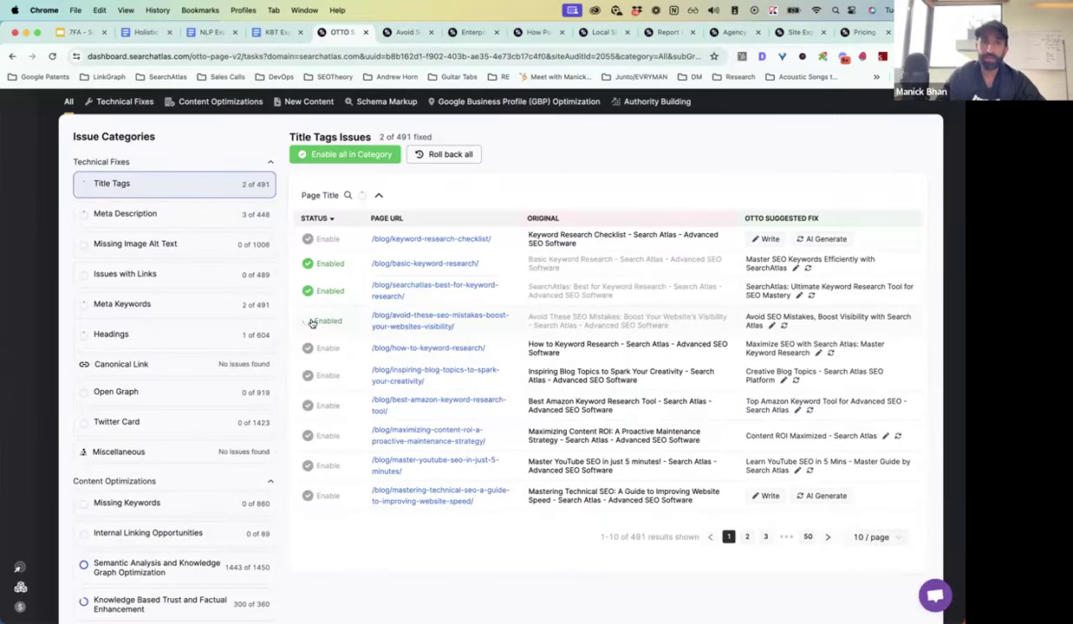
pyautogui.click(403, 33)
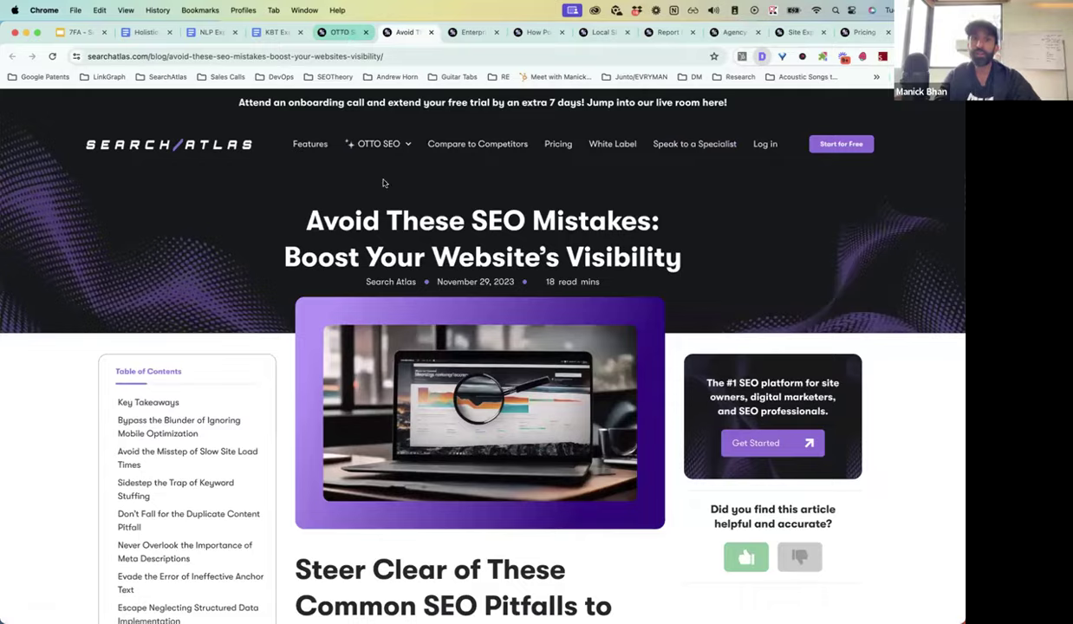
pyautogui.hotkey('ctrl', 'shift', 'Tab')
# Enable the suggested title fixes for the blog posts from avoid-these-seo-mistakes through master-youtube-seo-in-just-5-minutes.
pyautogui.click(310, 321)
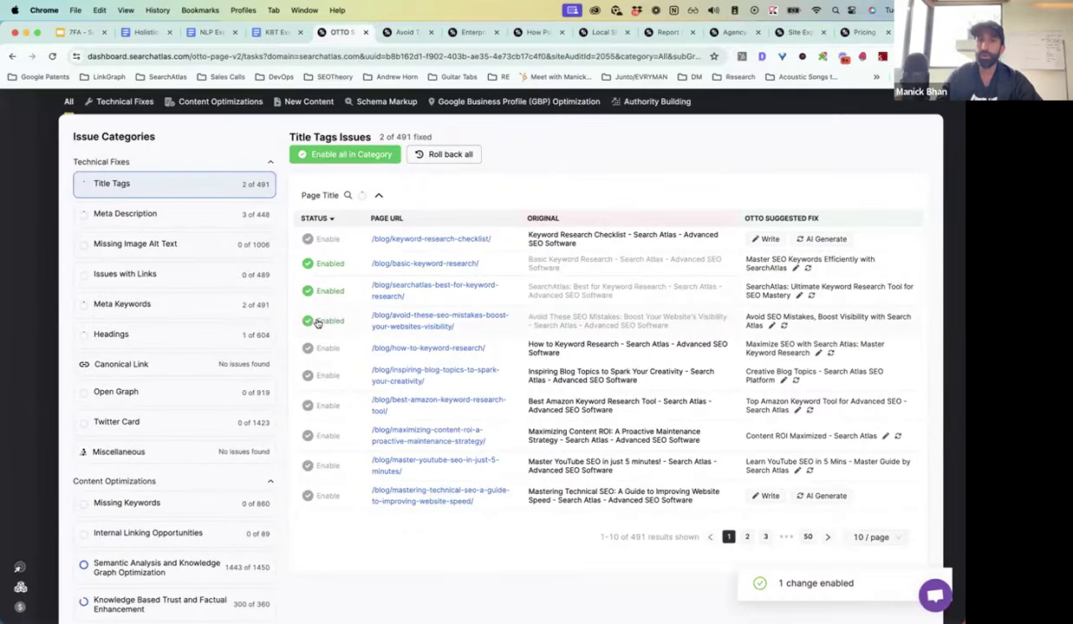
pyautogui.click(309, 347)
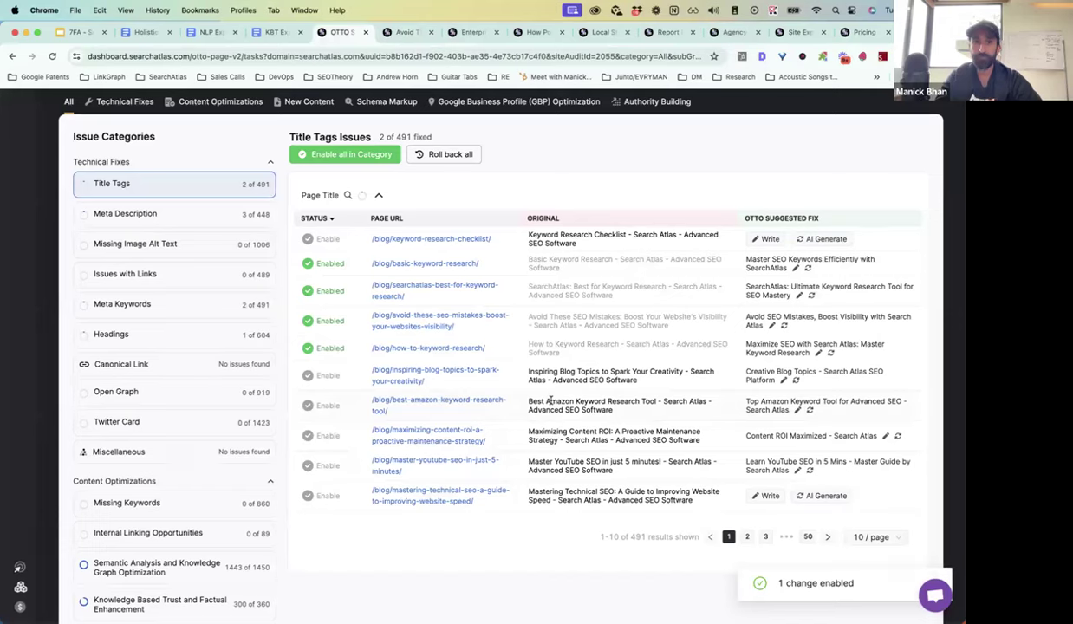
pyautogui.scroll(1, 549, 400)
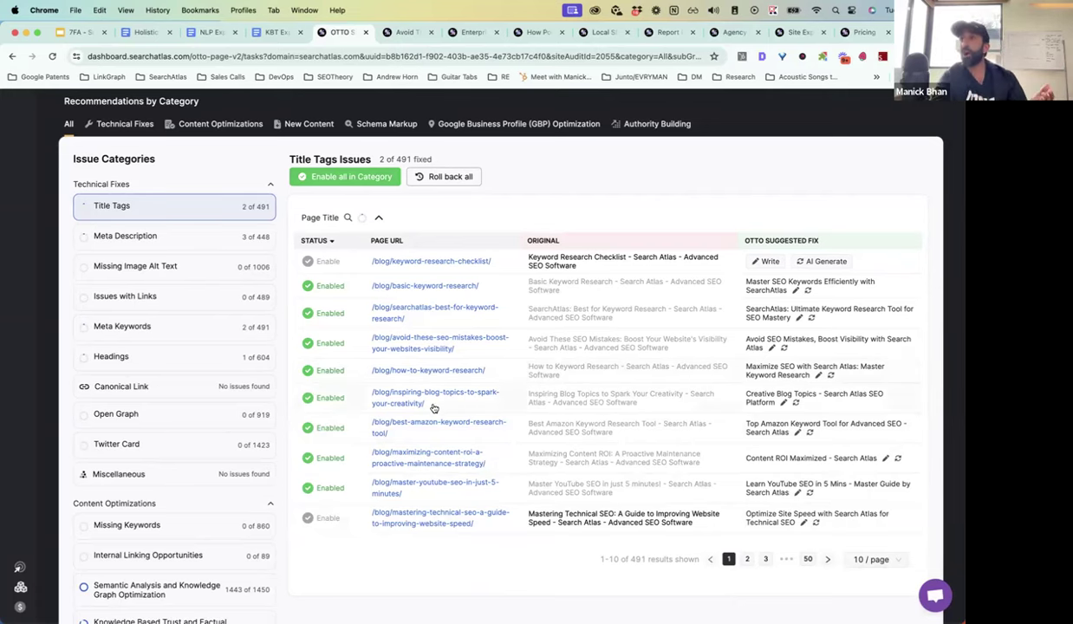
# Deploy all suggested fixes in the Meta Description category.
pyautogui.click(184, 239)
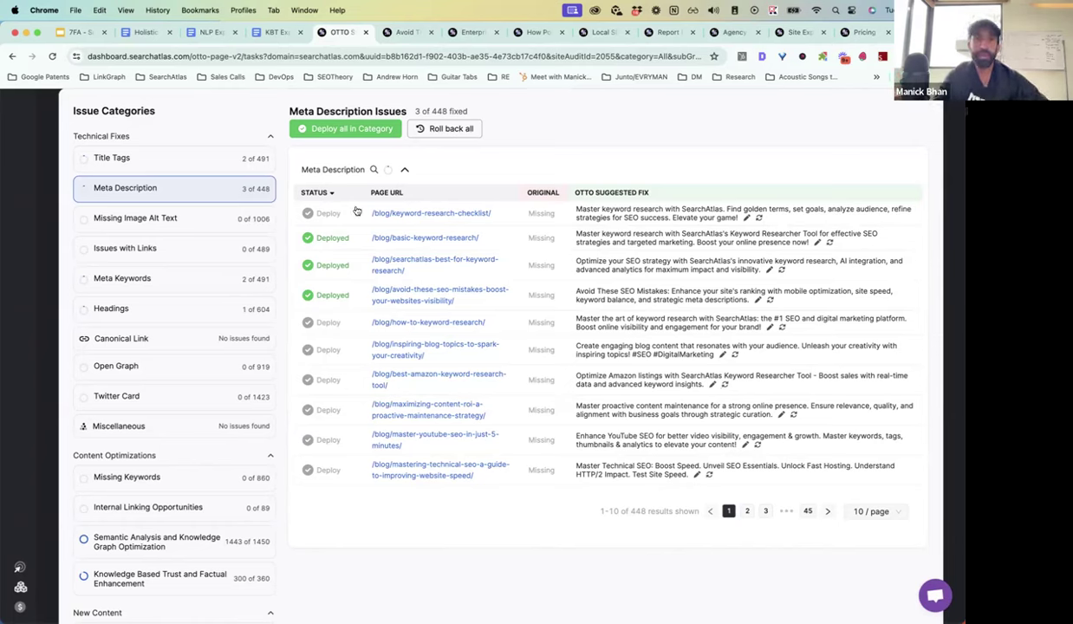
pyautogui.click(331, 131)
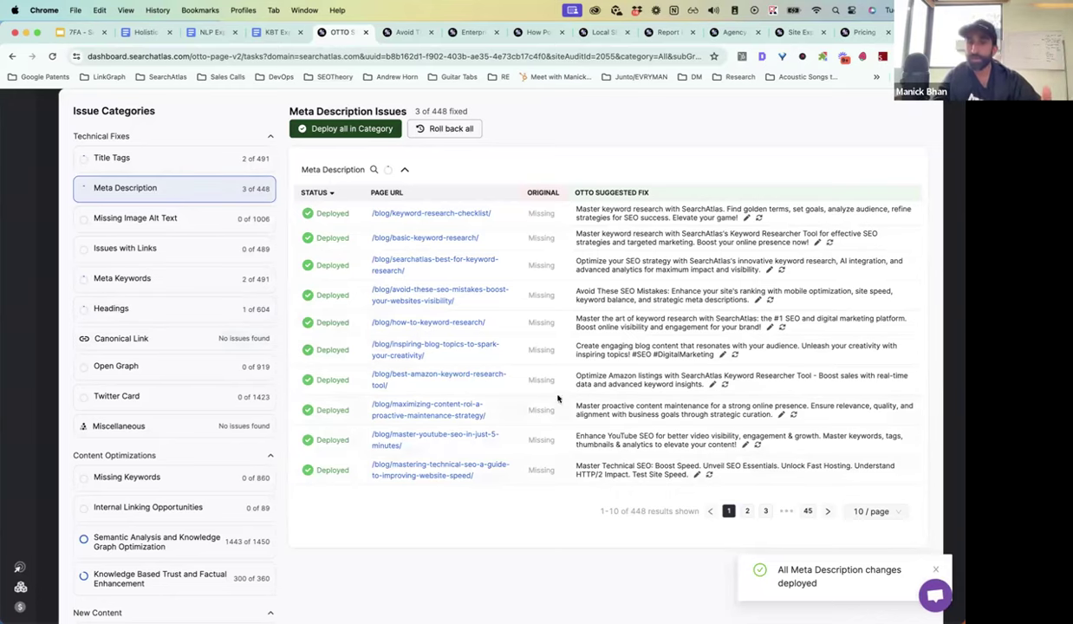
# Open the live how-to-keyword-research post and check its metadata with the SEO browser extension.
pyautogui.click(429, 322)
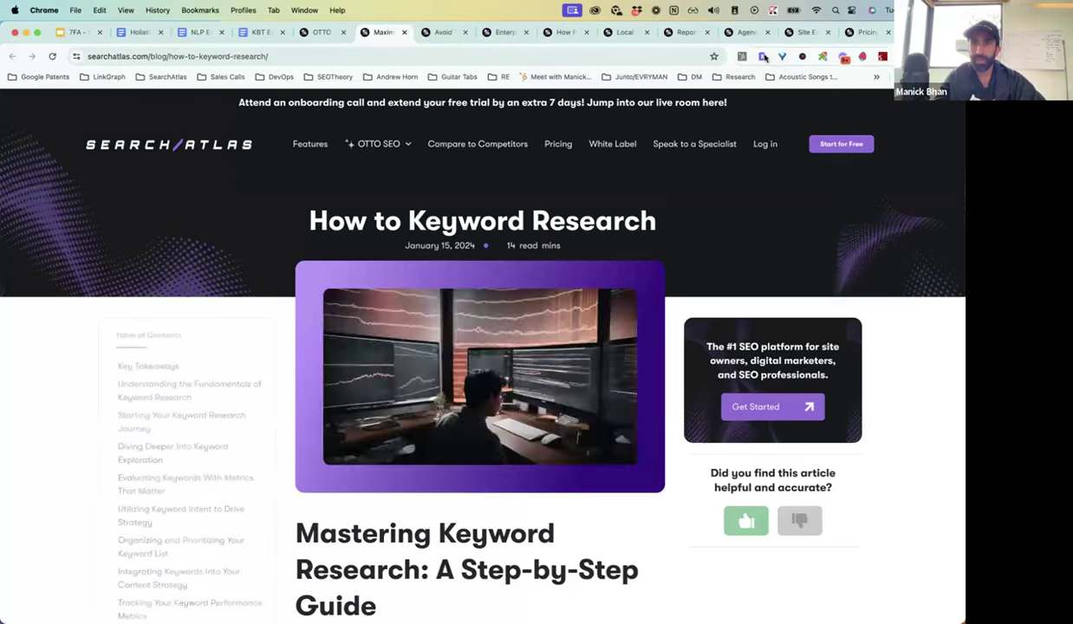
pyautogui.click(763, 56)
pyautogui.click(762, 56)
pyautogui.click(762, 56)
pyautogui.click(762, 57)
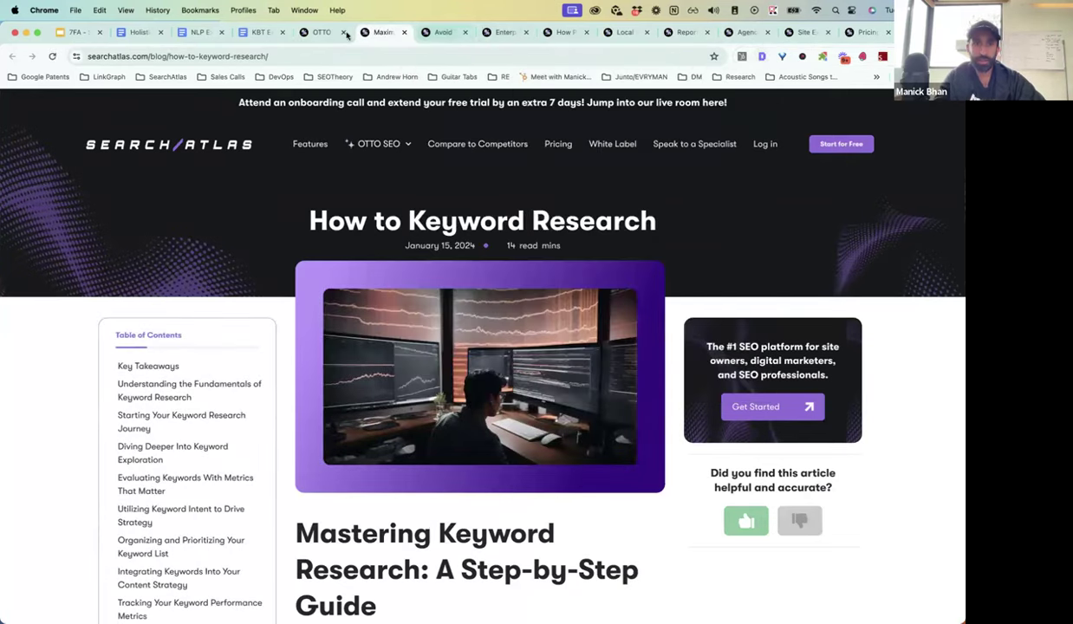
# Recheck the how-to-keyword-research fix in the OTTO dashboard, then reload the live post and inspect its title and meta description.
pyautogui.click(317, 33)
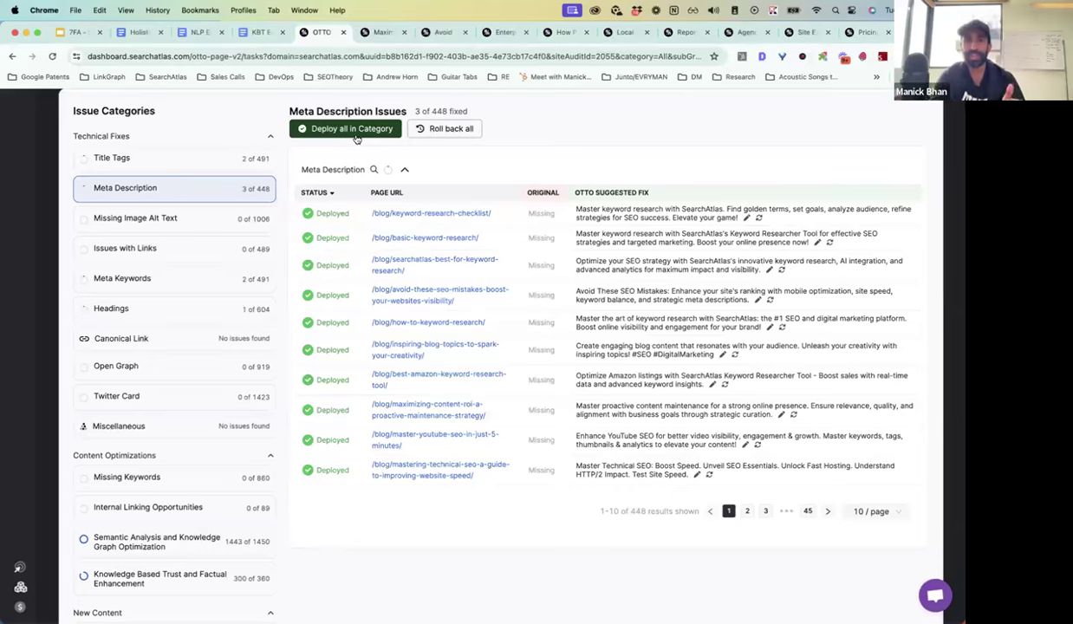
pyautogui.click(310, 321)
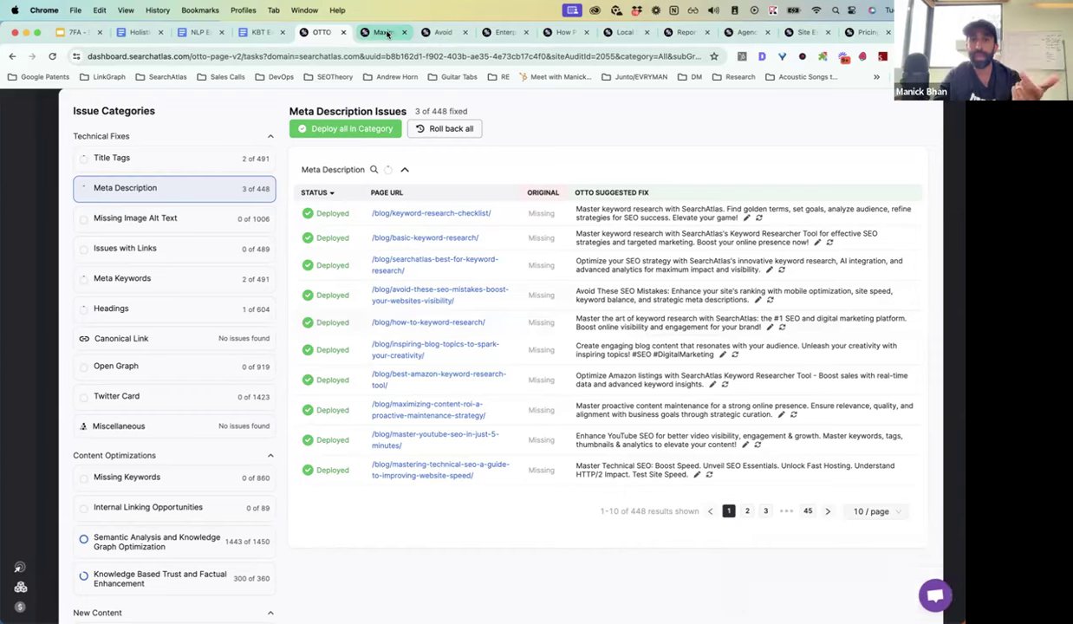
pyautogui.click(383, 32)
pyautogui.click(51, 56)
pyautogui.click(761, 57)
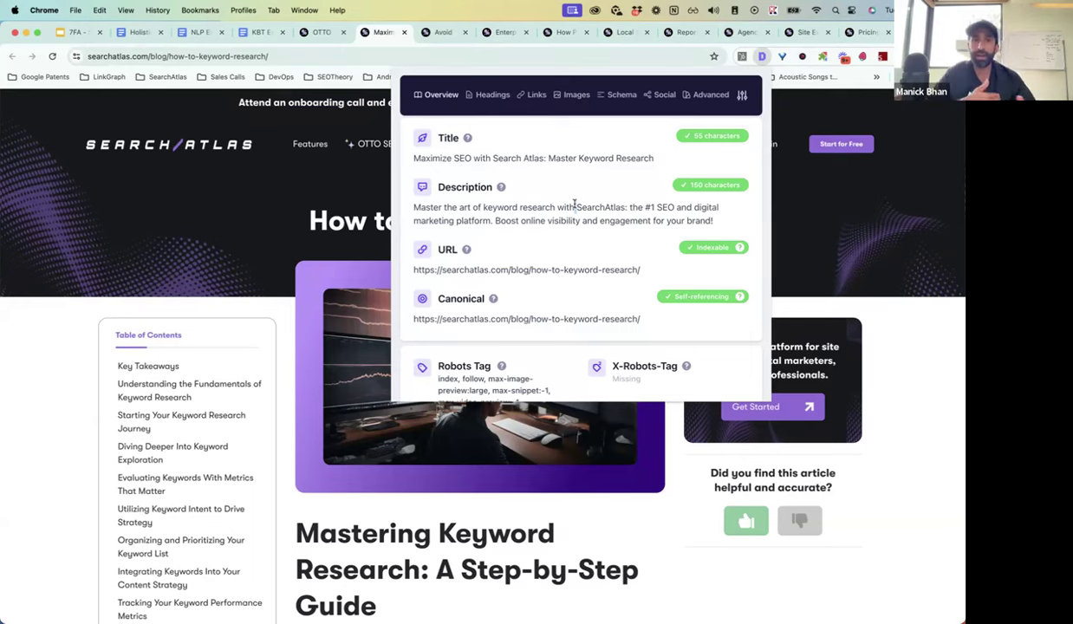
# Return to the OTTO dashboard and view the Topical Maps and Supplemental Content and Missing Image Alt Text categories.
pyautogui.click(322, 34)
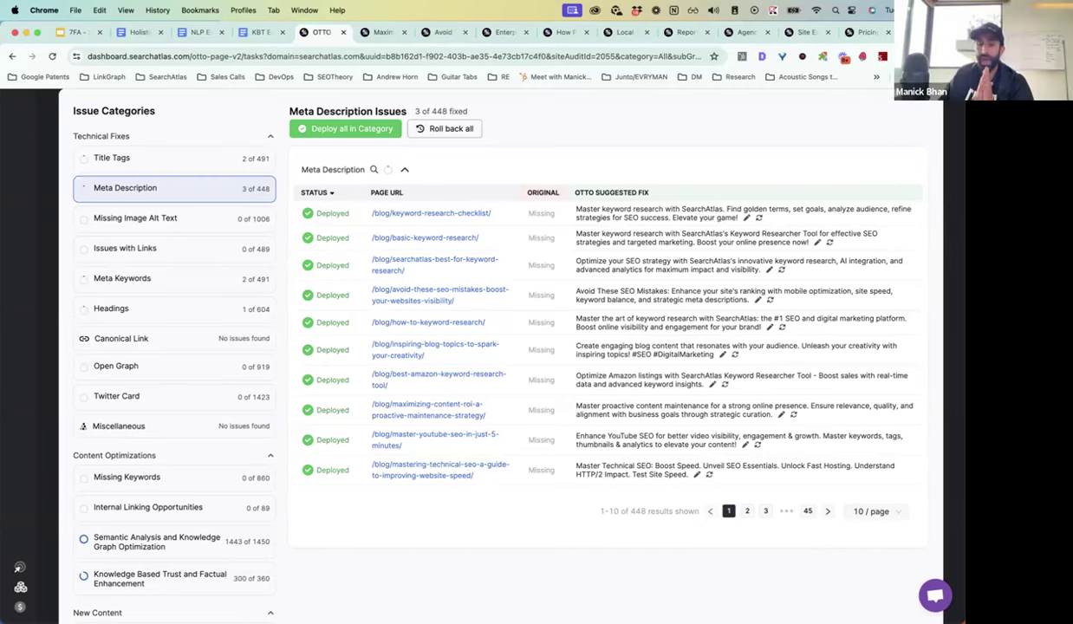
pyautogui.scroll(5, 529, 349)
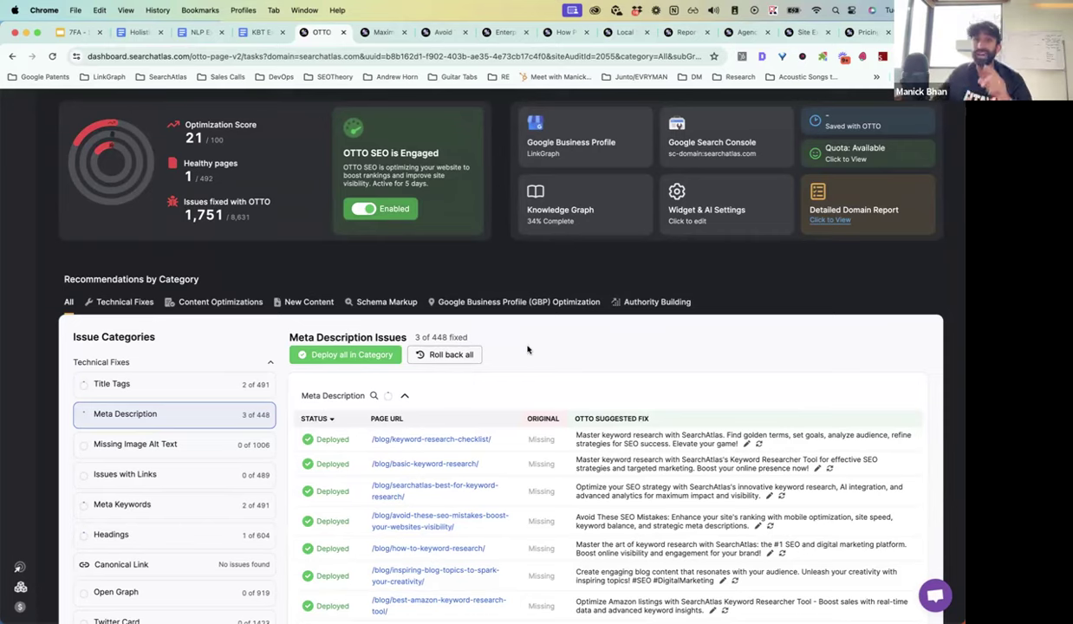
pyautogui.scroll(-3, 249, 587)
pyautogui.scroll(-3, 249, 588)
pyautogui.click(164, 613)
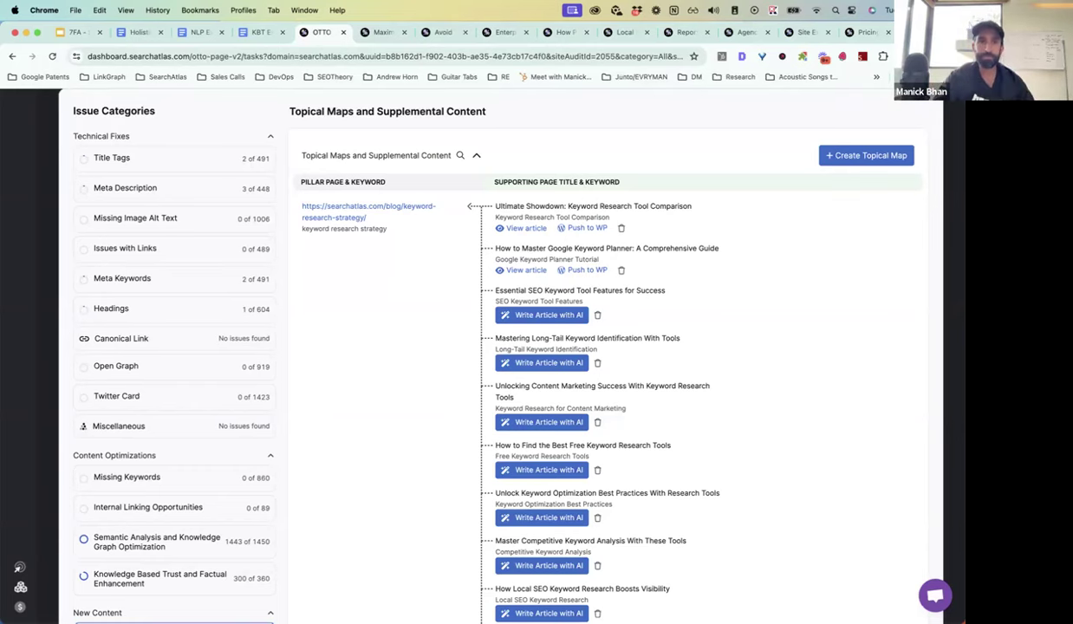
pyautogui.click(150, 220)
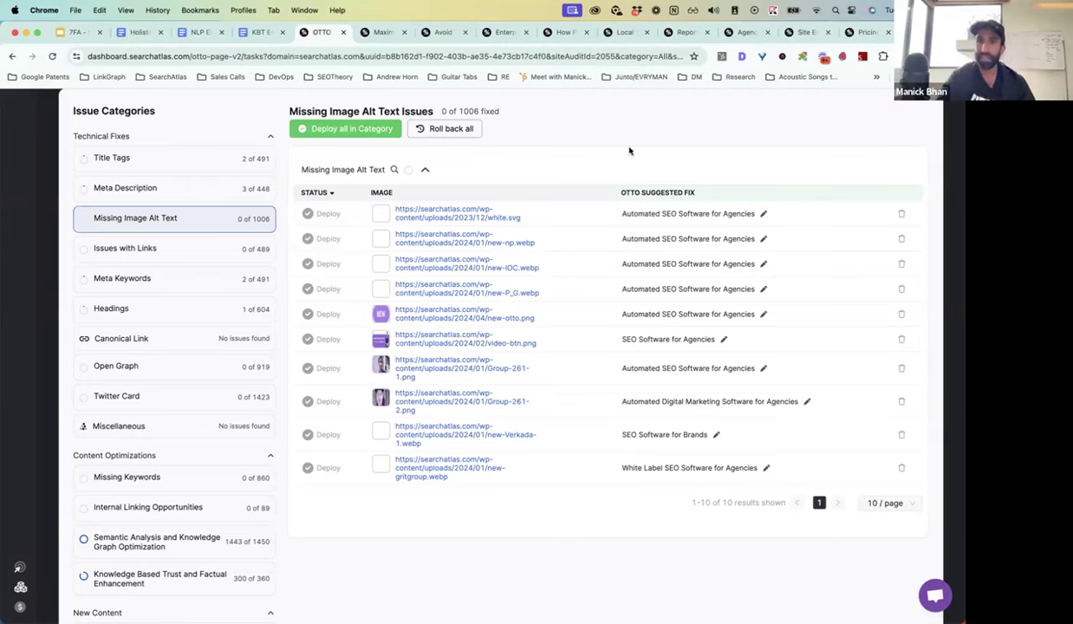
# Switch to the Agency hub and view the white label activation form with its custom URL, logo and DNS record settings.
pyautogui.click(678, 33)
pyautogui.click(747, 33)
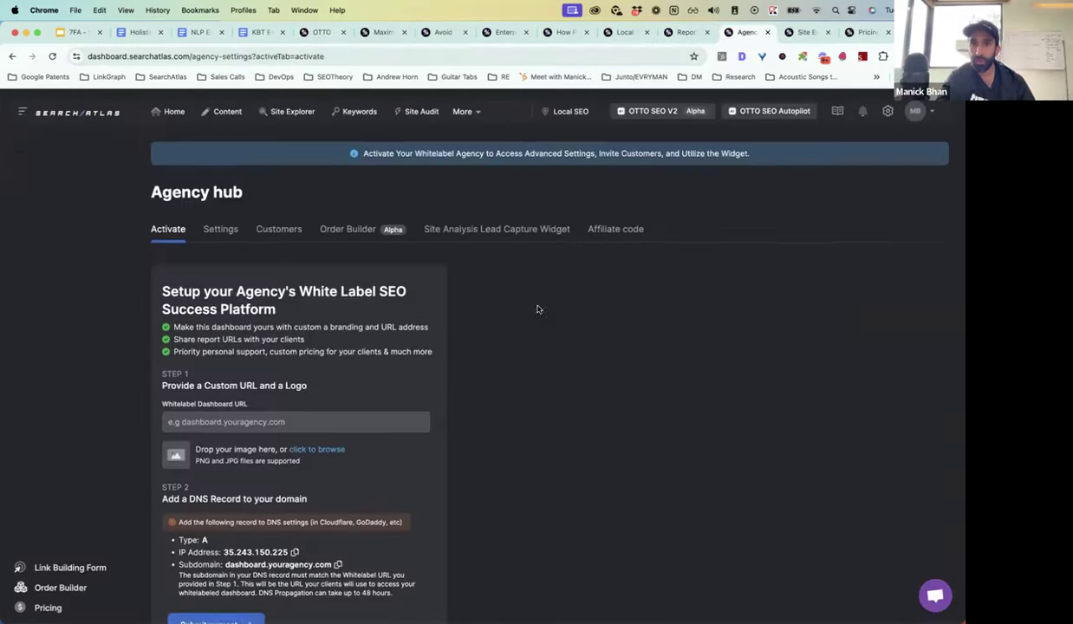
pyautogui.scroll(-1, 520, 333)
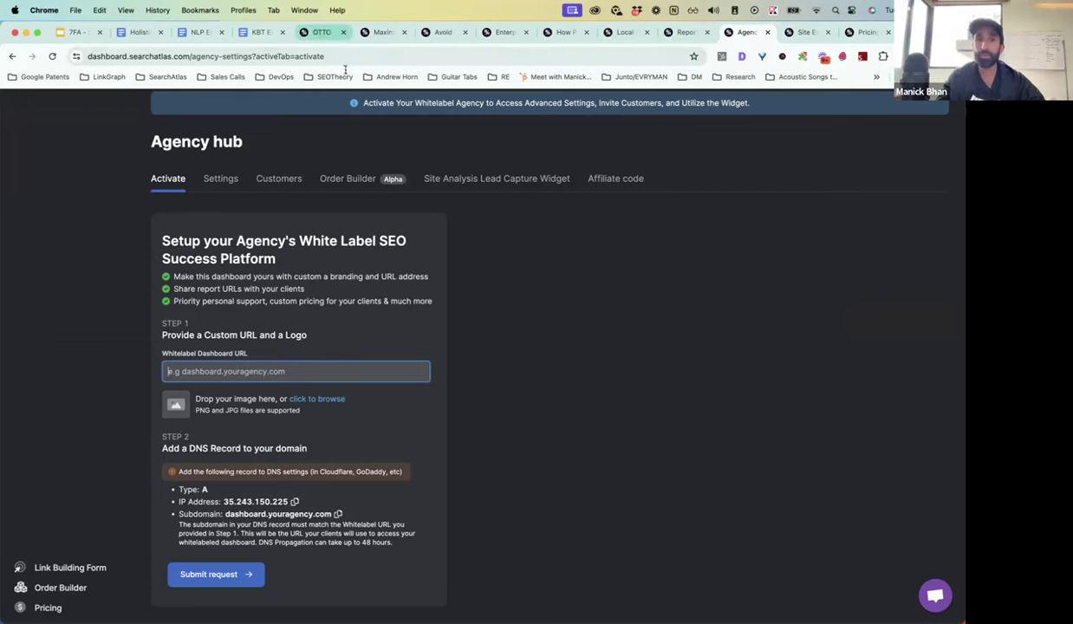
# Open OTTO's Widget & AI Settings for searchatlas.com, highlight dashboard.searchatlas.com in the integration script, then close the dialog.
pyautogui.click(321, 32)
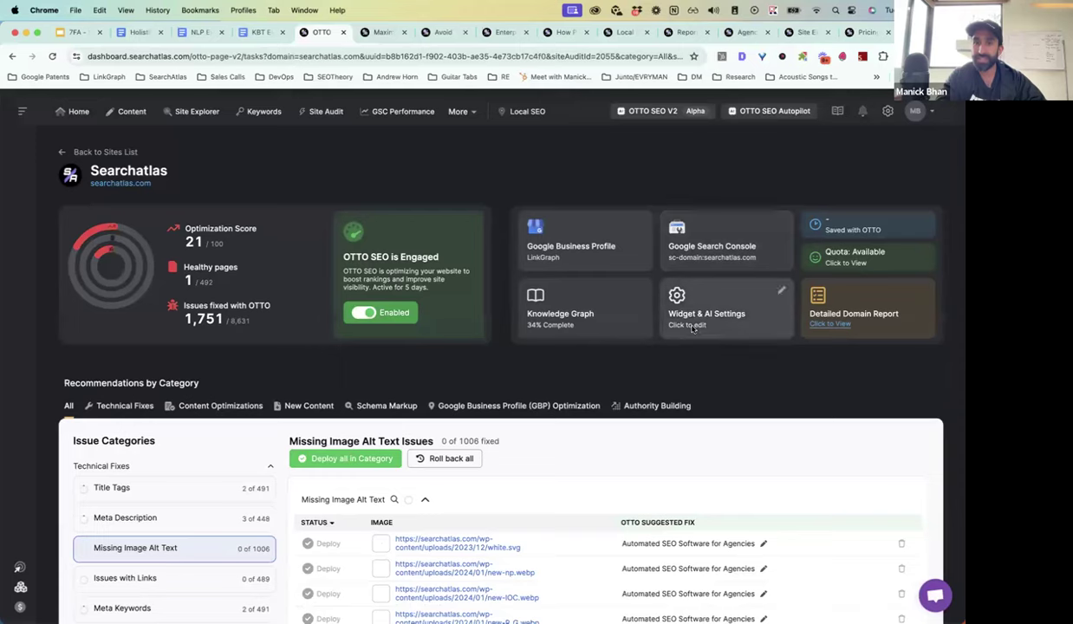
pyautogui.click(692, 323)
pyautogui.moveTo(415, 266); pyautogui.dragTo(501, 266)
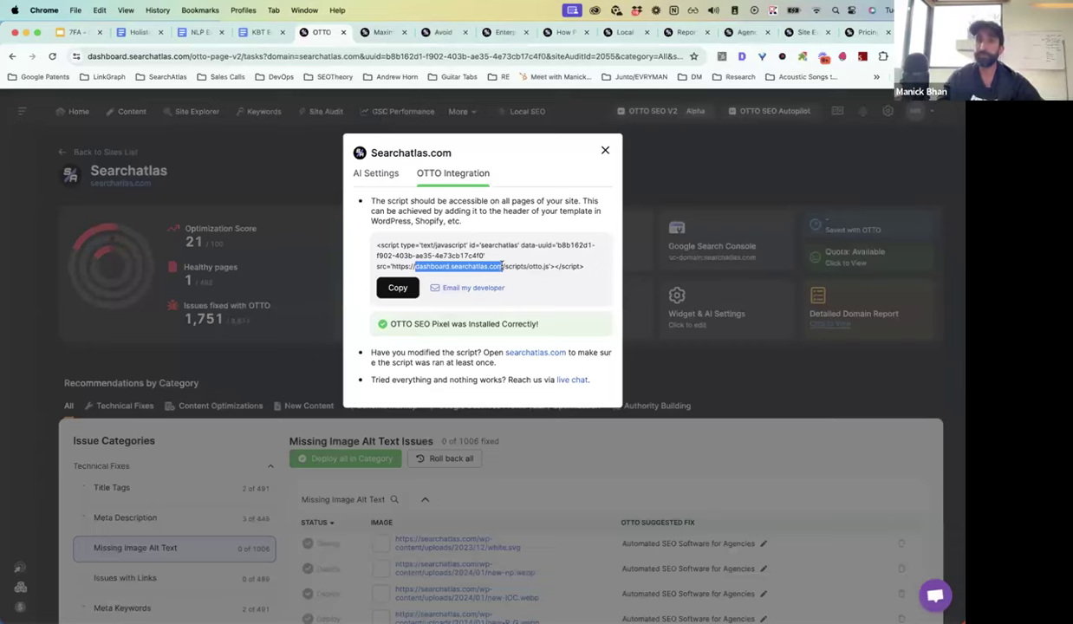
pyautogui.click(501, 266)
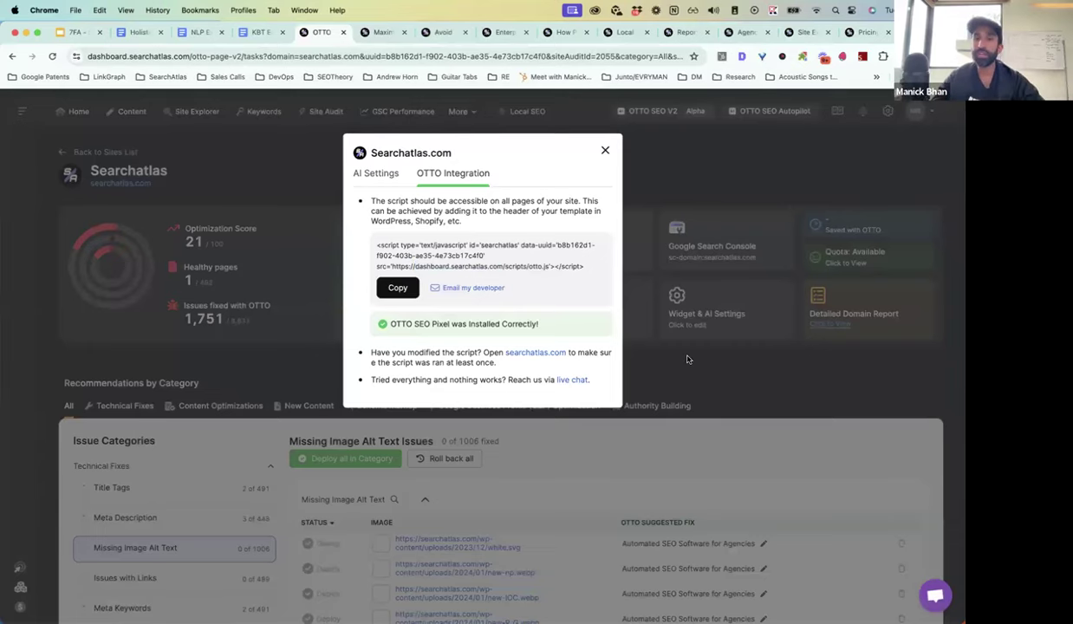
pyautogui.click(655, 348)
# Open the Group-261-1.png image from the Missing Image Alt Text issues in its own tab, view it and close it.
pyautogui.scroll(-5, 396, 381)
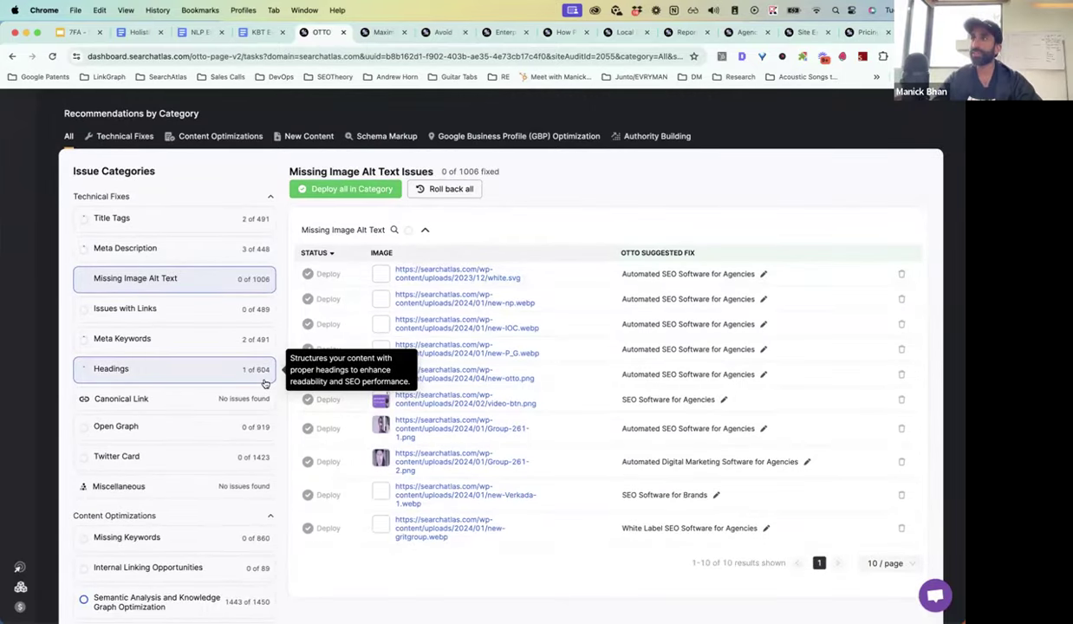
pyautogui.scroll(-1, 264, 383)
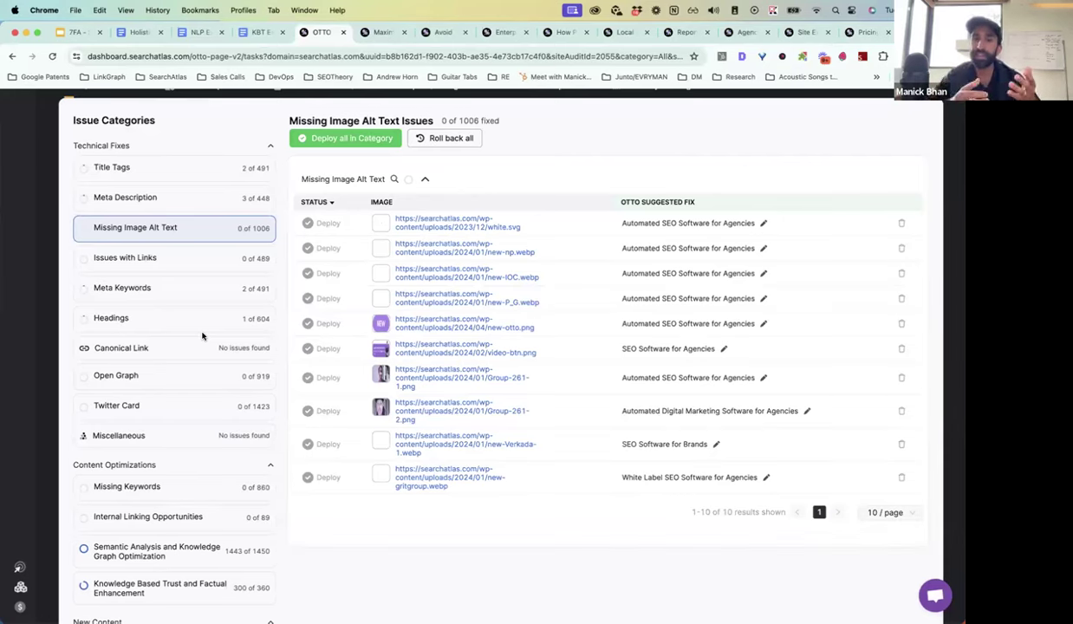
pyautogui.rightClick(405, 372)
pyautogui.click(411, 371)
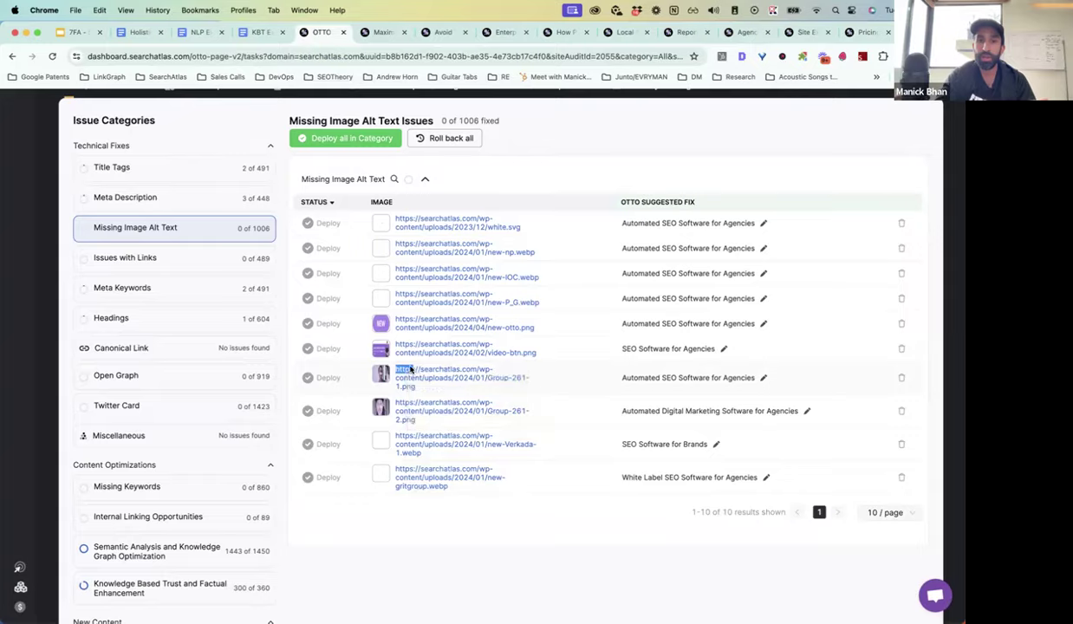
pyautogui.click(412, 371)
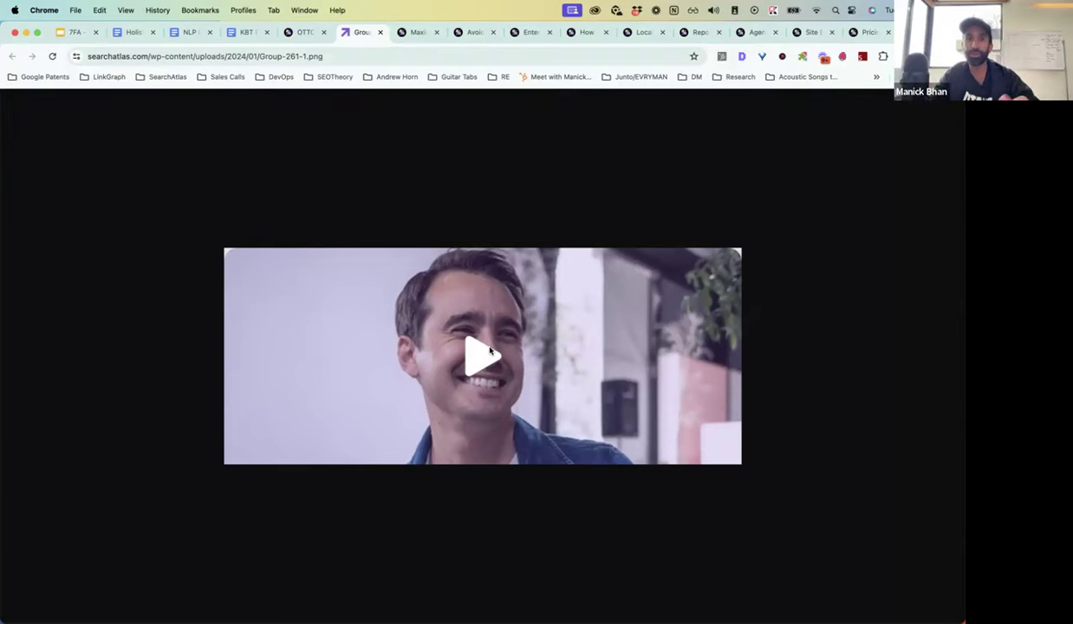
pyautogui.click(379, 33)
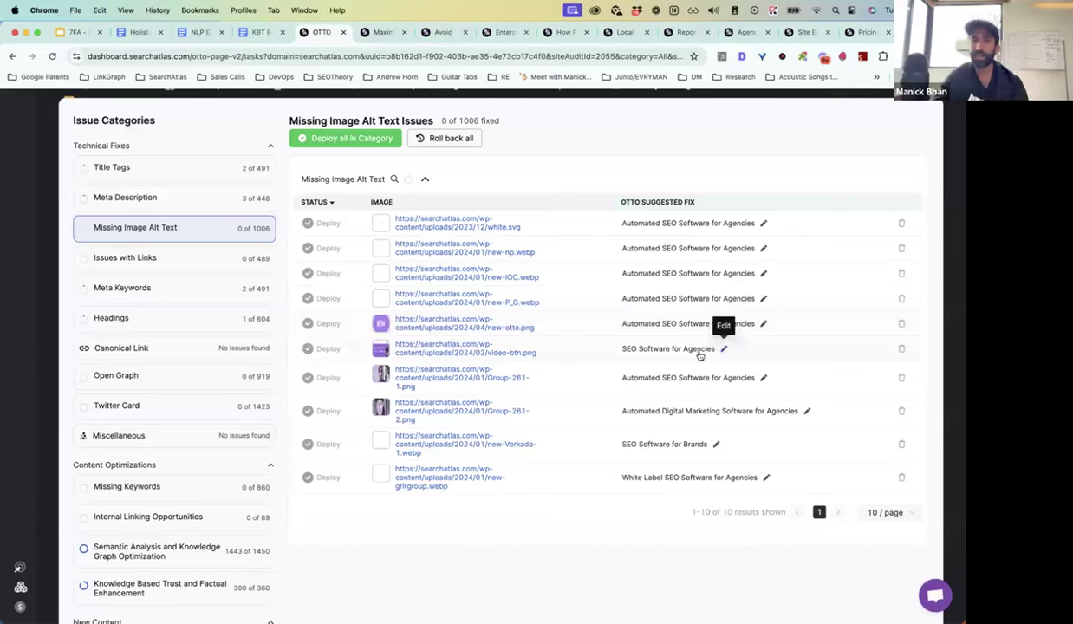
# View the Issues with Links, Meta Keywords and Headings categories under Technical Fixes.
pyautogui.click(131, 263)
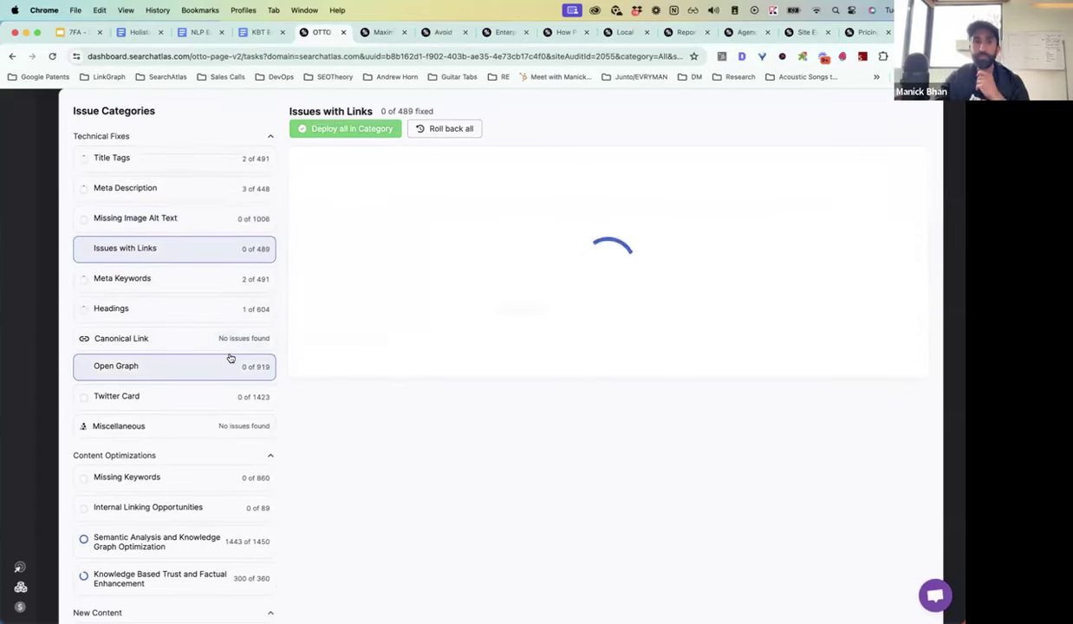
pyautogui.click(193, 284)
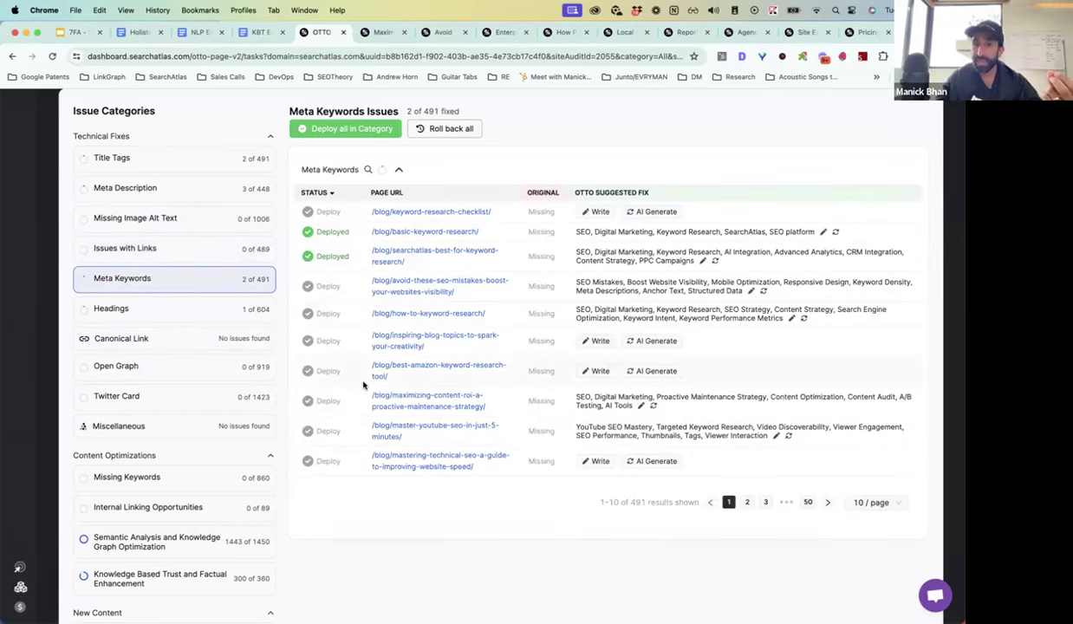
pyautogui.click(195, 312)
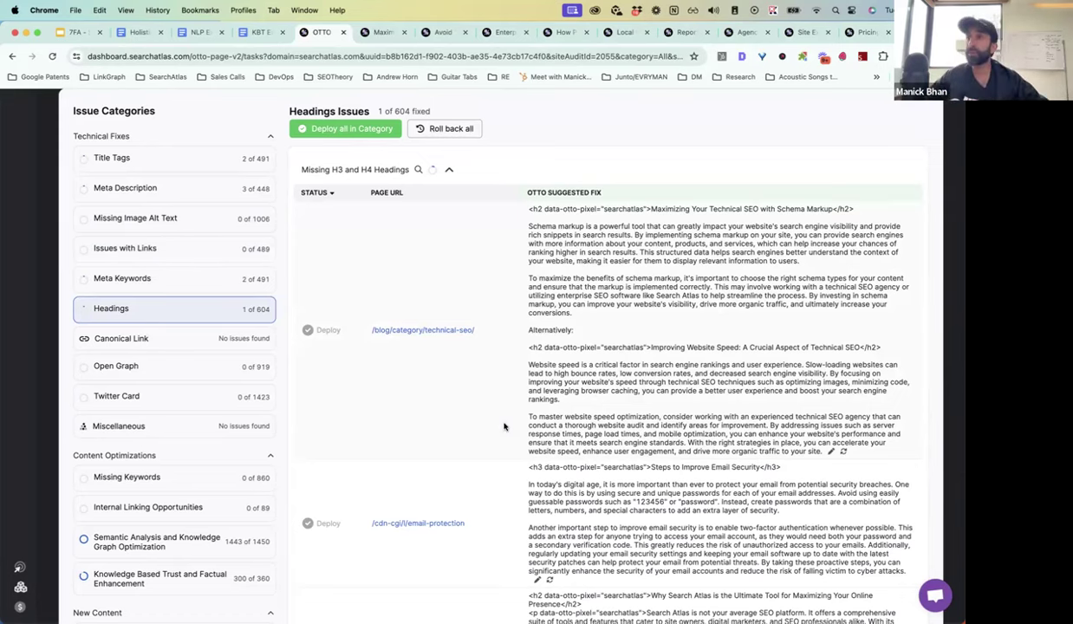
# Switch to the Google Slides deck and examine the Plano Rhinoplasty Surgery Center page on slide 45 up close.
pyautogui.click(79, 32)
pyautogui.scroll(-15, 28, 314)
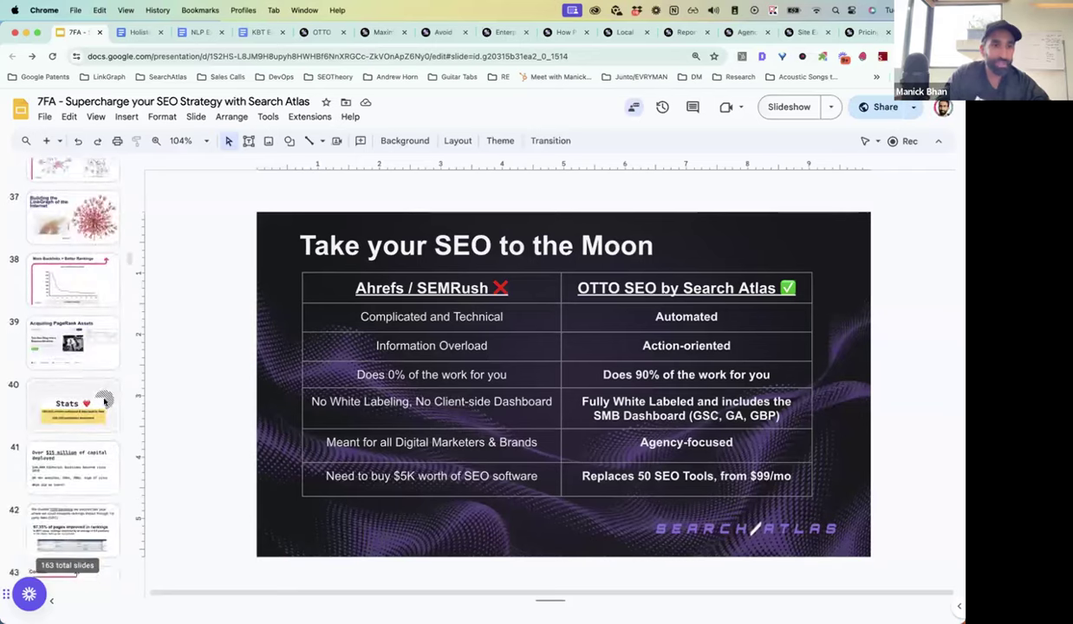
pyautogui.click(65, 250)
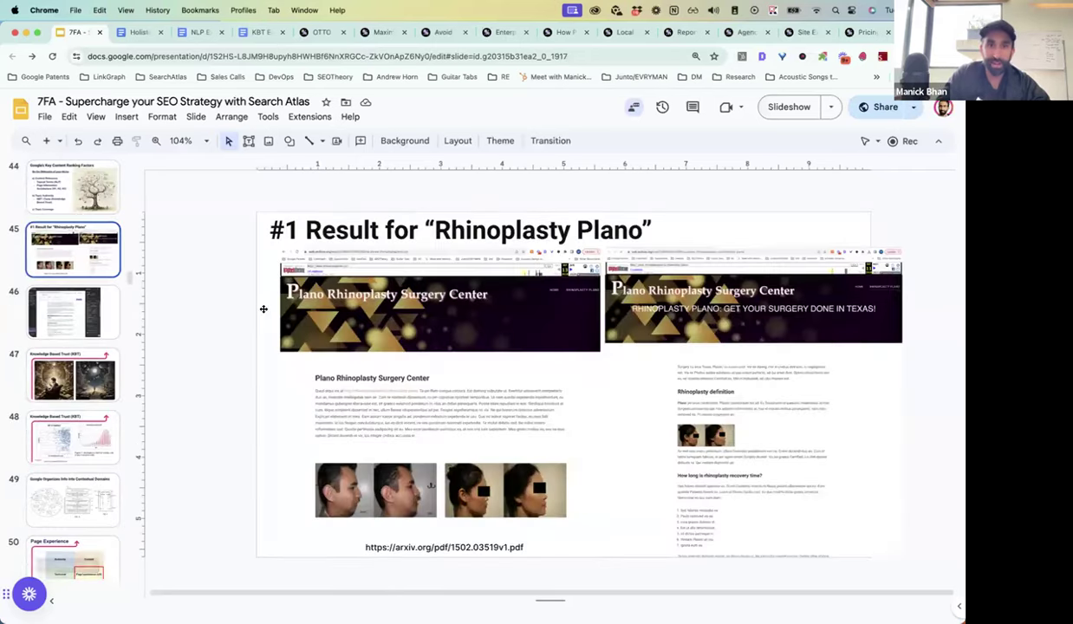
pyautogui.scroll(2, 347, 312)
pyautogui.scroll(5, 347, 311)
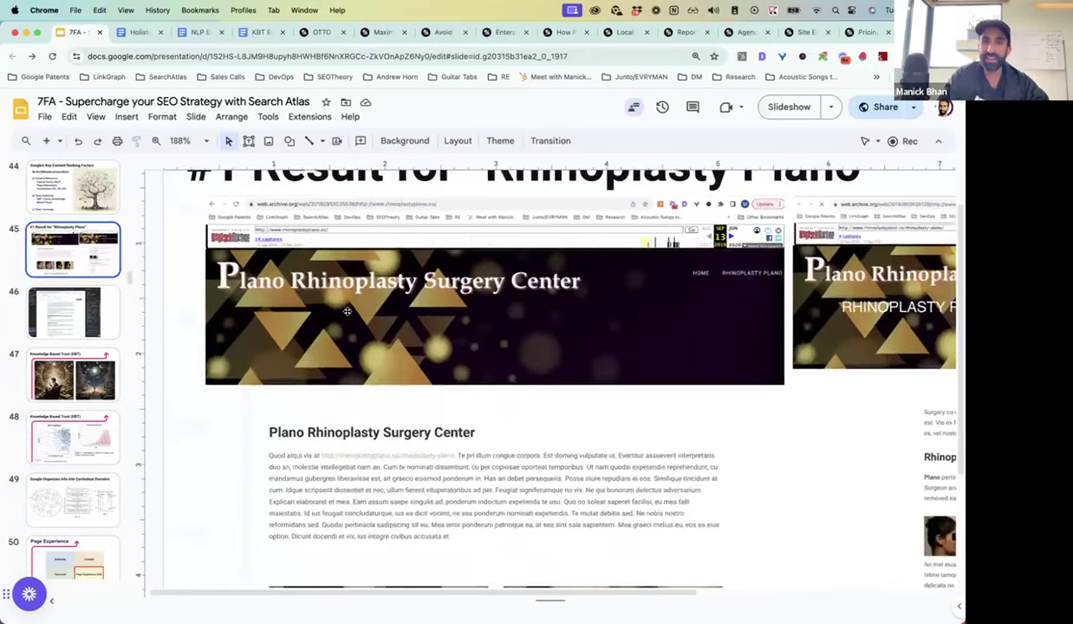
pyautogui.scroll(-3, 347, 312)
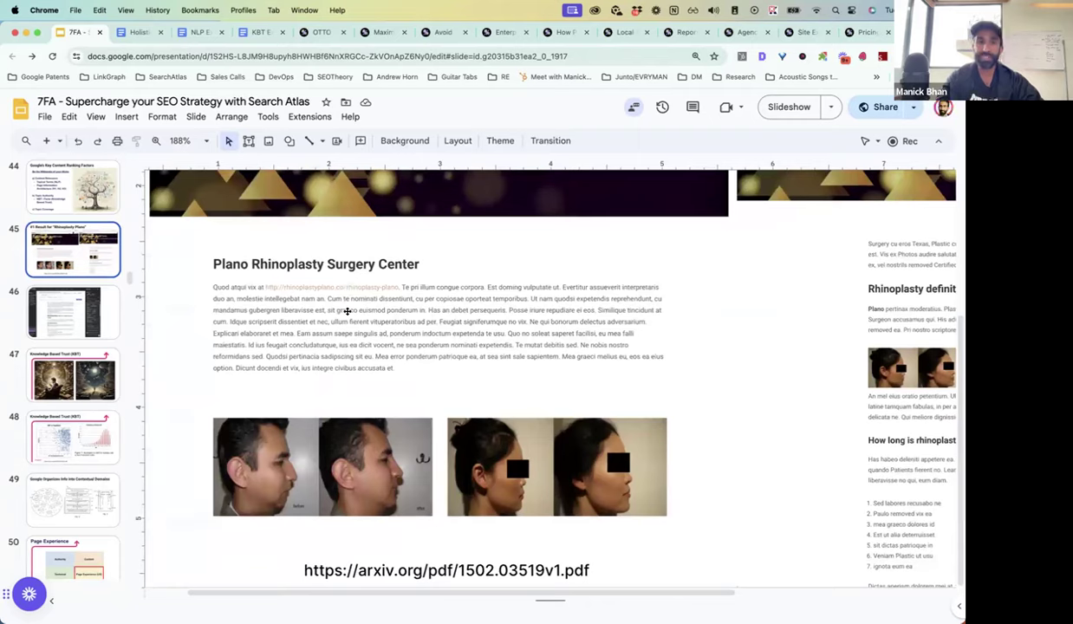
pyautogui.scroll(5, 346, 312)
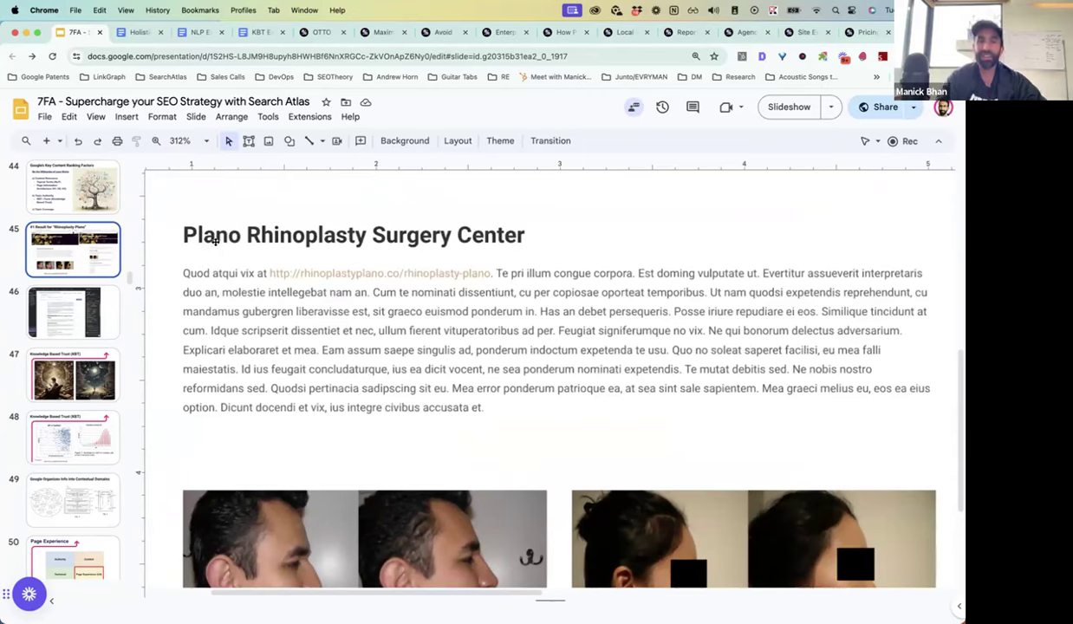
# Go to slide 46 and examine the rhinoplasty page's headings and the Content Score section.
pyautogui.press('Down')
pyautogui.scroll(2, 408, 313)
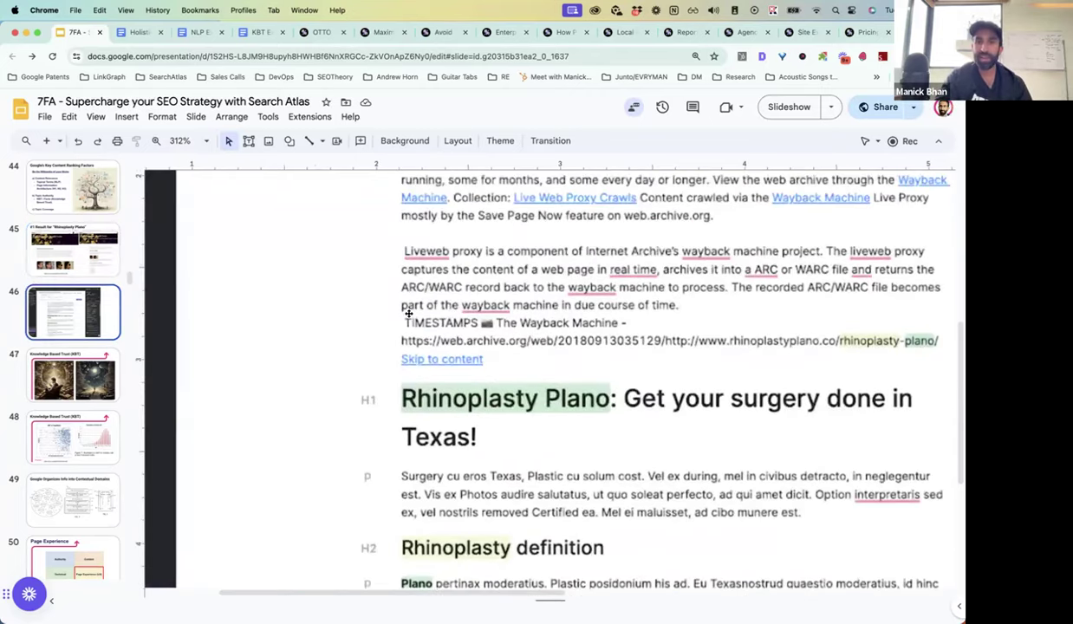
pyautogui.keyDown('ctrl'); pyautogui.scroll(-3, 407, 311); pyautogui.keyUp('ctrl')
pyautogui.hscroll(5, 405, 277)
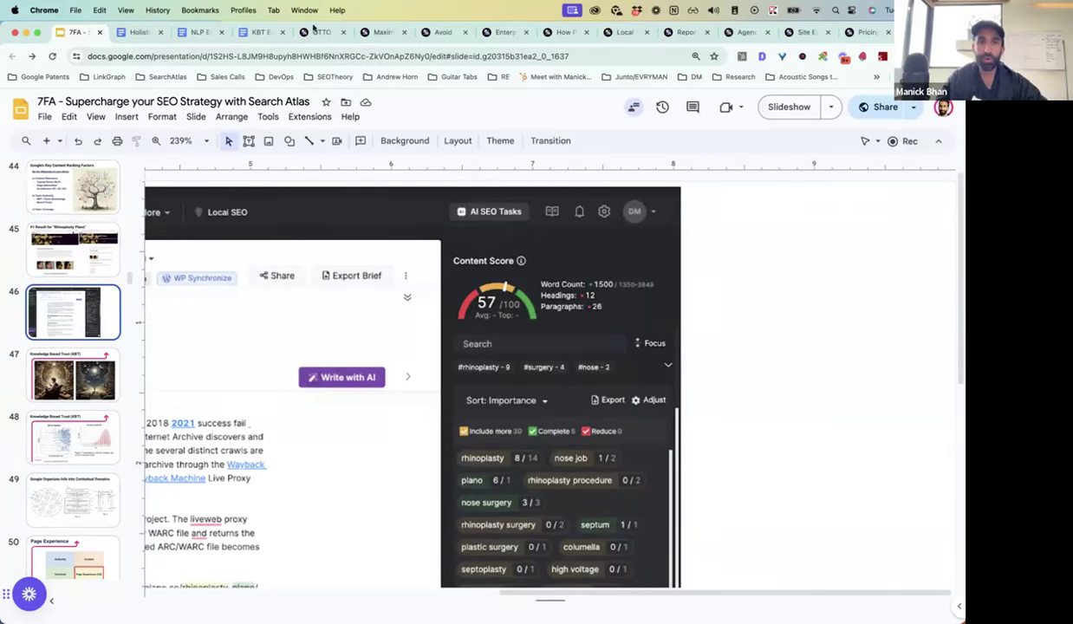
# Return to the OTTO dashboard and look through the suggested Headings fixes, from Missing H3 and H4 Headings to H2 Length.
pyautogui.click(316, 32)
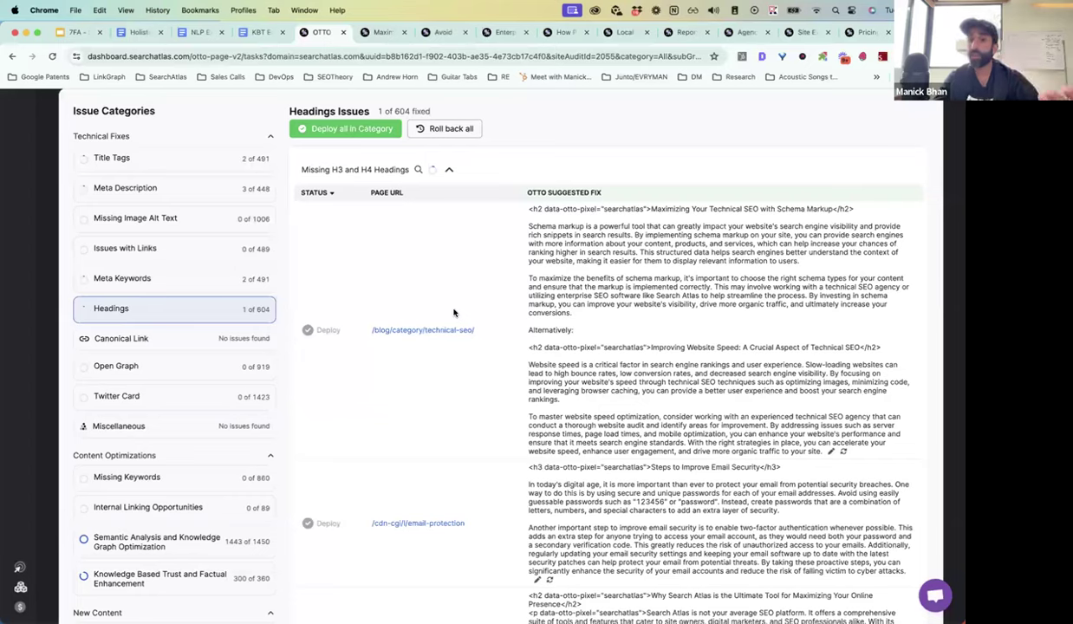
pyautogui.scroll(-2, 454, 313)
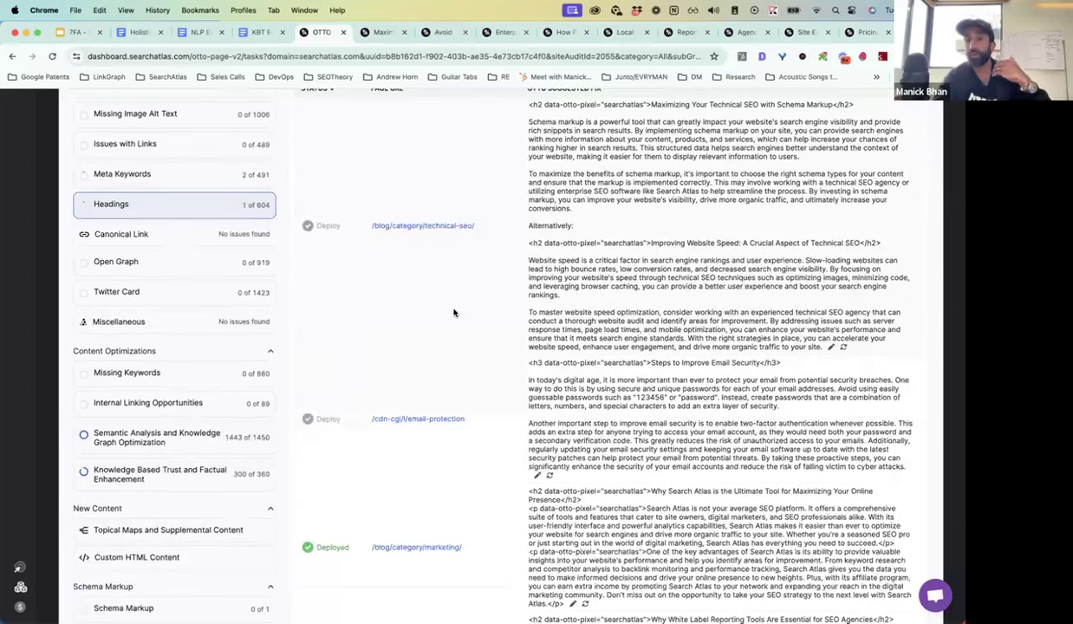
pyautogui.scroll(1, 453, 313)
pyautogui.scroll(-10, 453, 313)
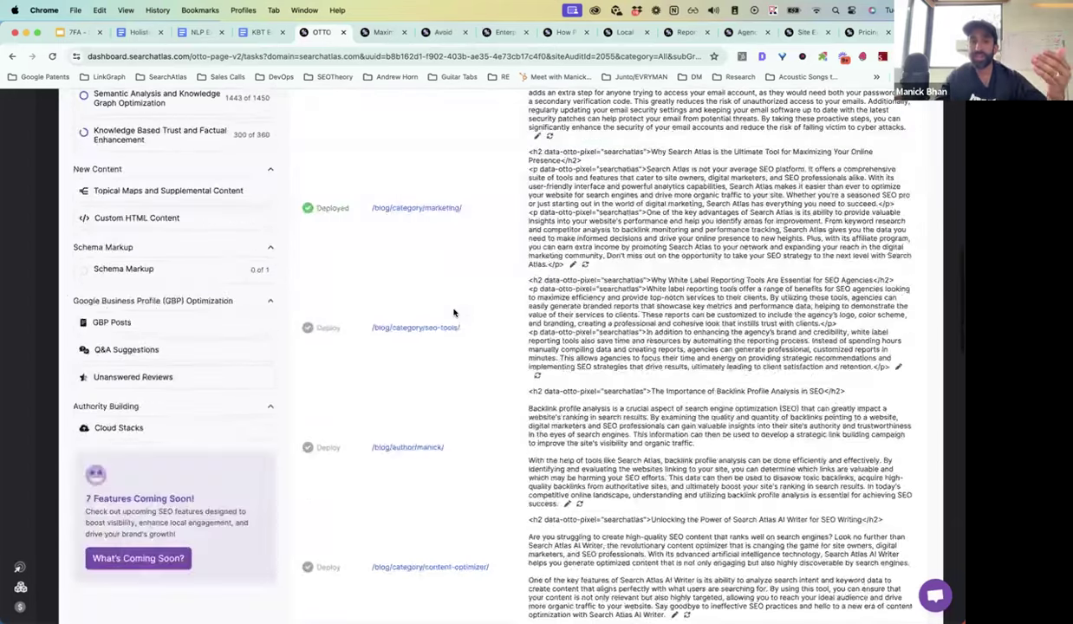
pyautogui.scroll(-15, 453, 313)
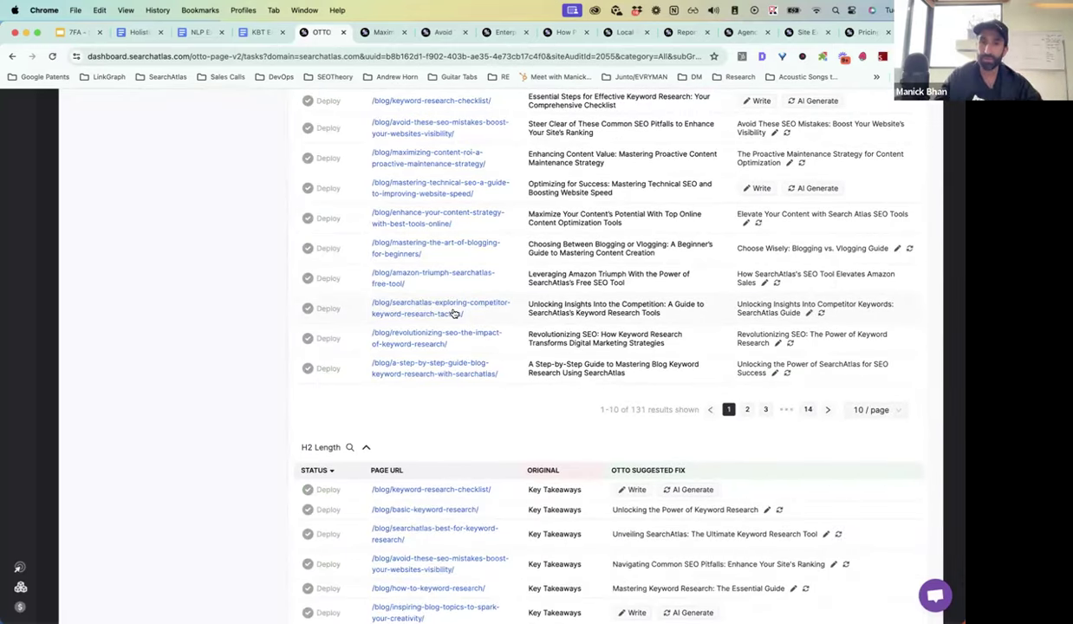
pyautogui.scroll(15, 453, 313)
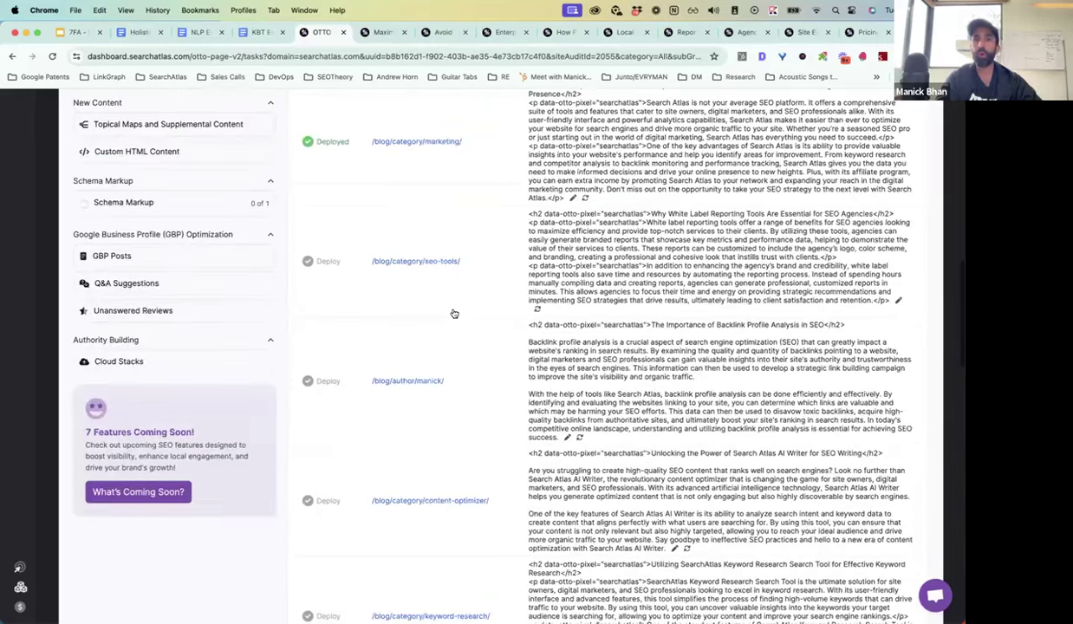
pyautogui.scroll(10, 453, 313)
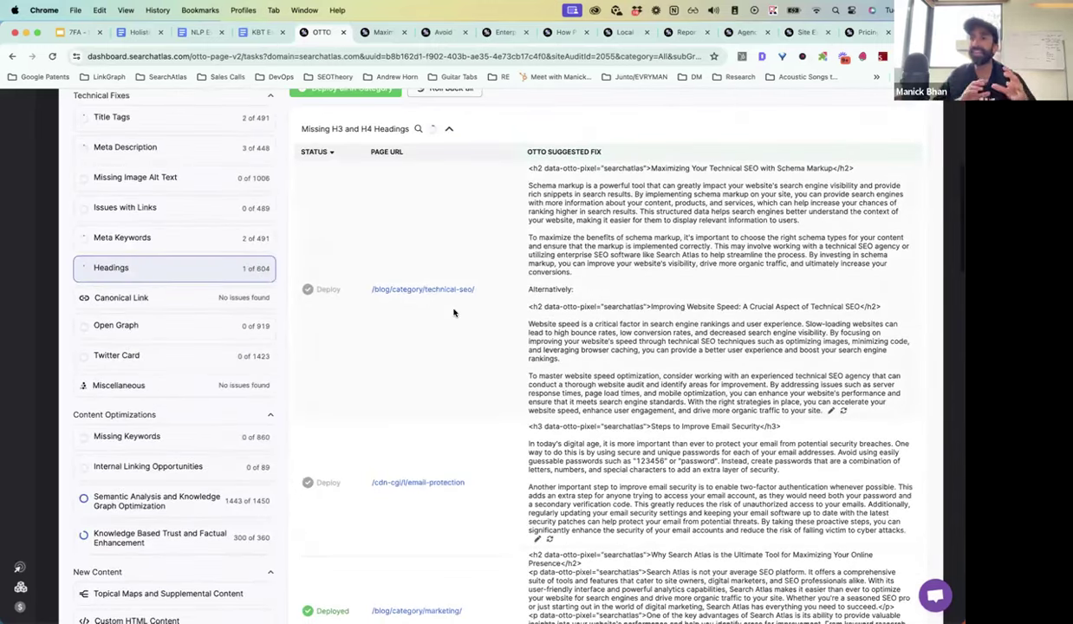
pyautogui.scroll(1, 453, 313)
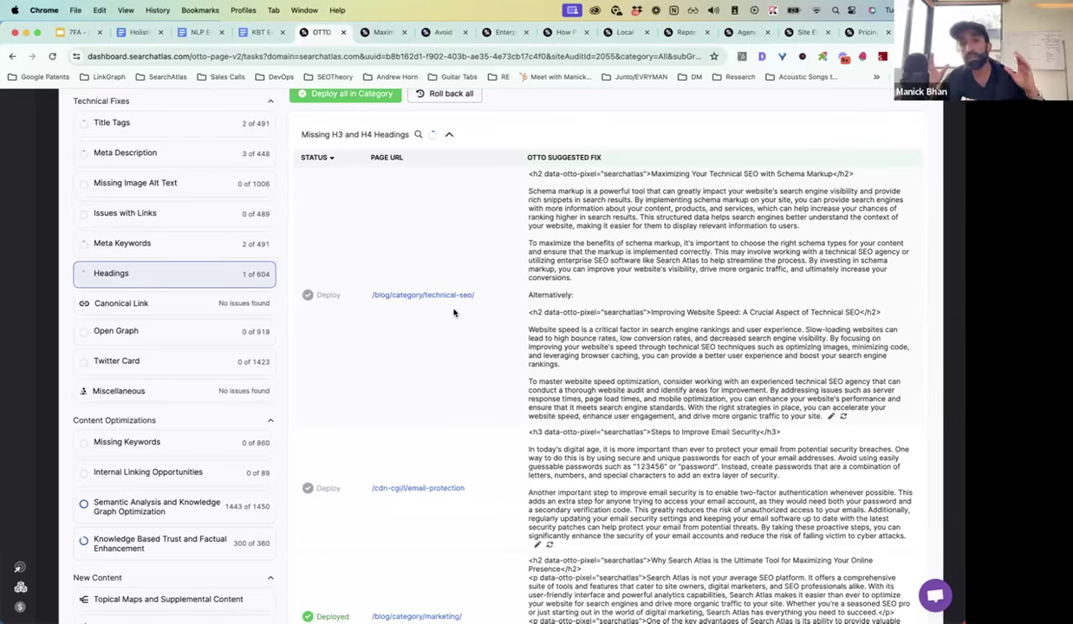
# View the Code Representation Example in the NLP Experiment using Otto V2 Case Study document, then return to the OTTO dashboard.
pyautogui.click(198, 32)
pyautogui.scroll(20, 392, 294)
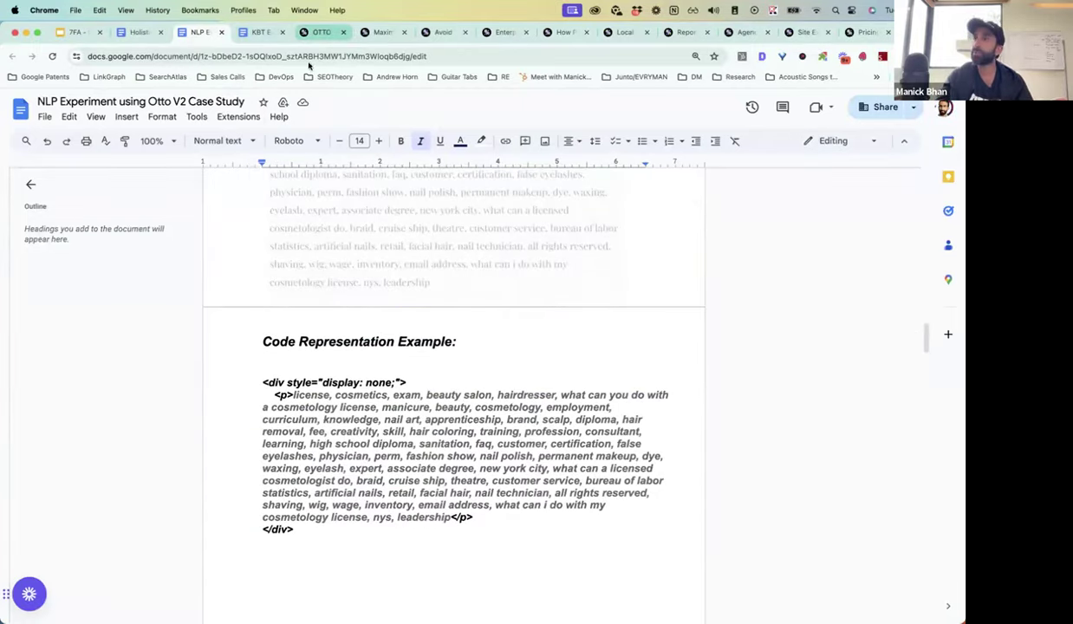
pyautogui.click(317, 32)
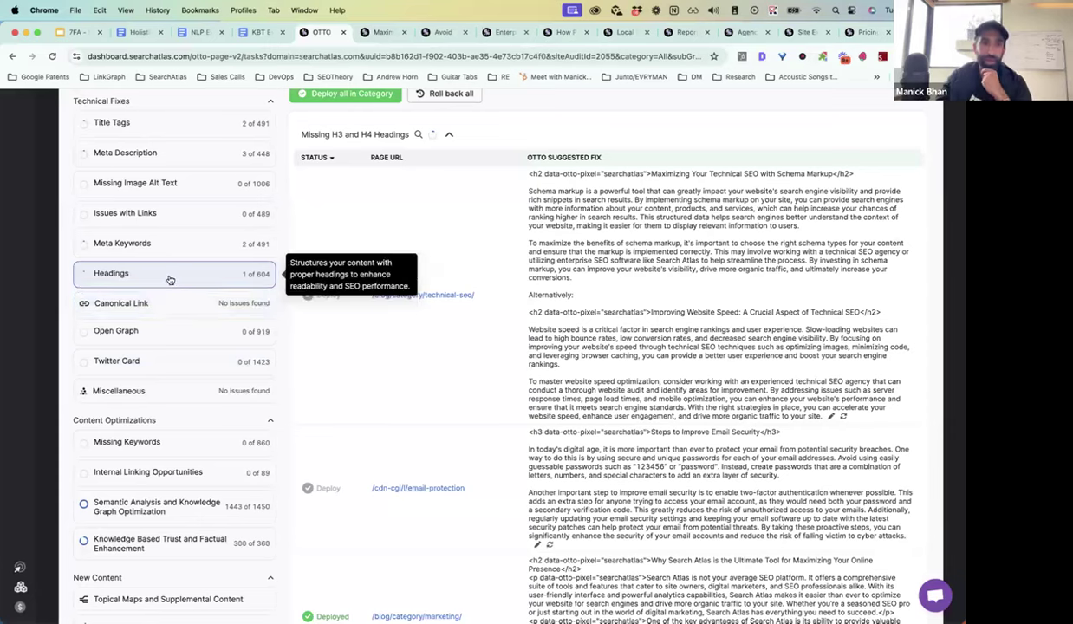
# View the Canonical Link category, then open the Missing Keywords issues under Content Optimizations.
pyautogui.click(148, 302)
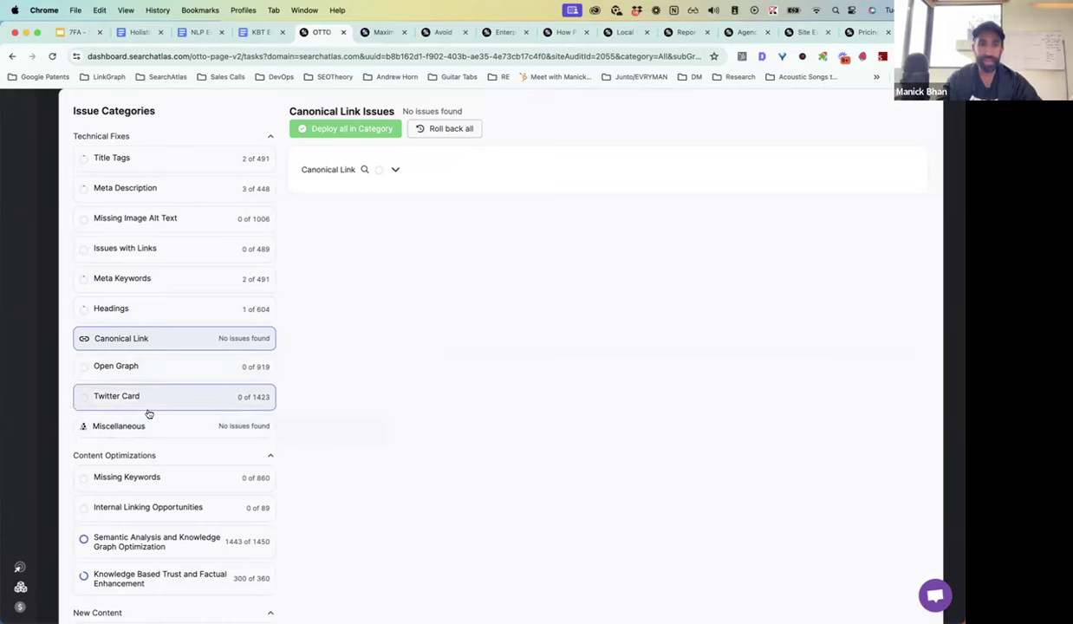
pyautogui.scroll(-2, 156, 407)
pyautogui.click(171, 376)
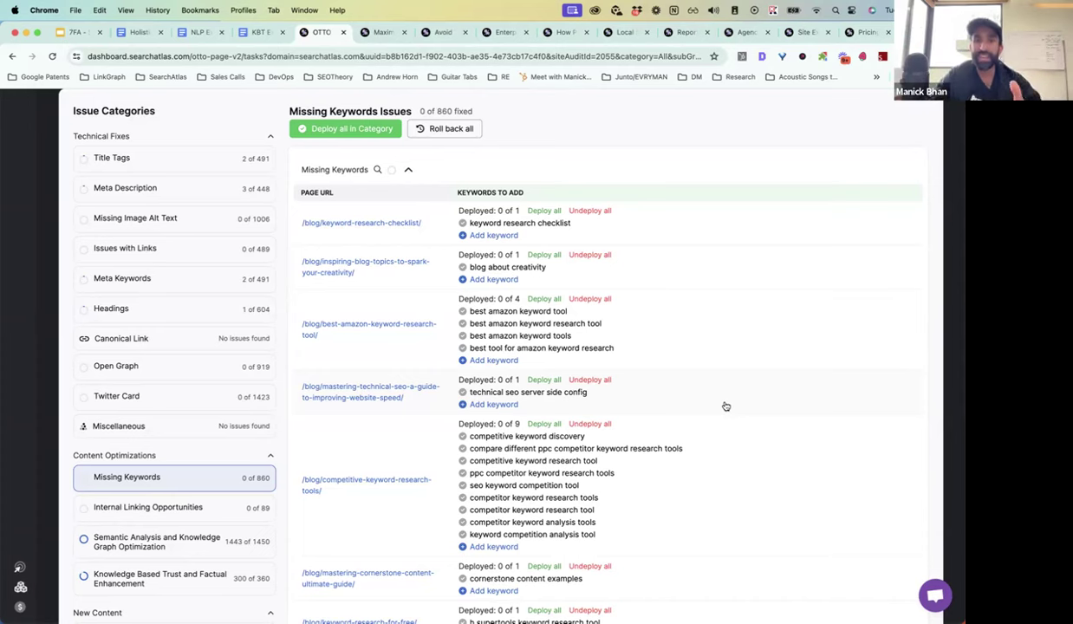
# Deploy all fixes in the Missing Keywords category and look through the keywords listed for each page.
pyautogui.click(390, 130)
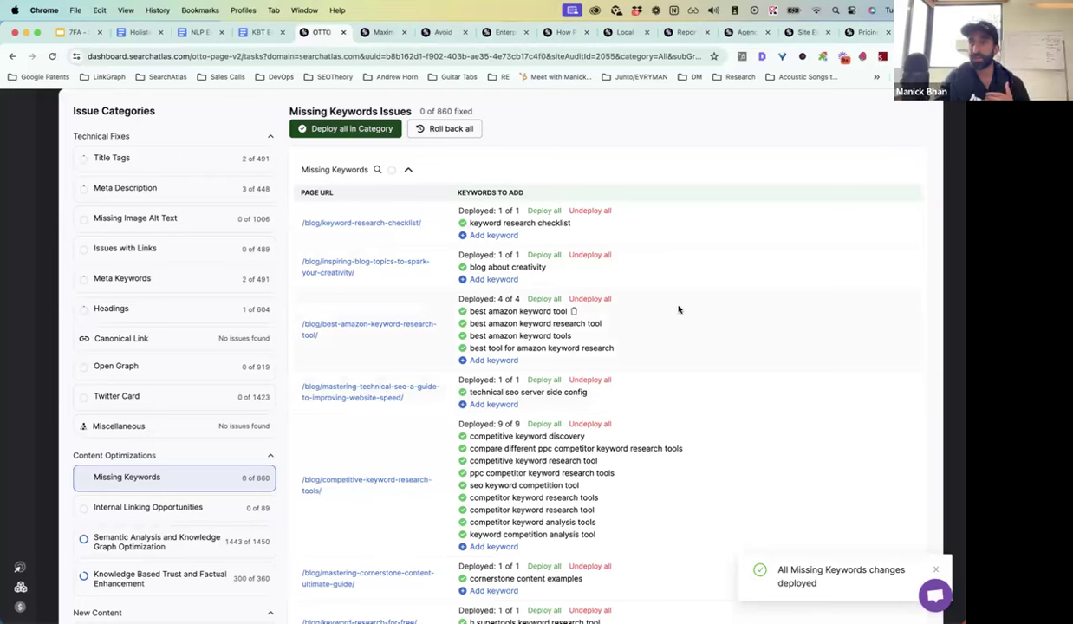
pyautogui.scroll(-3, 455, 263)
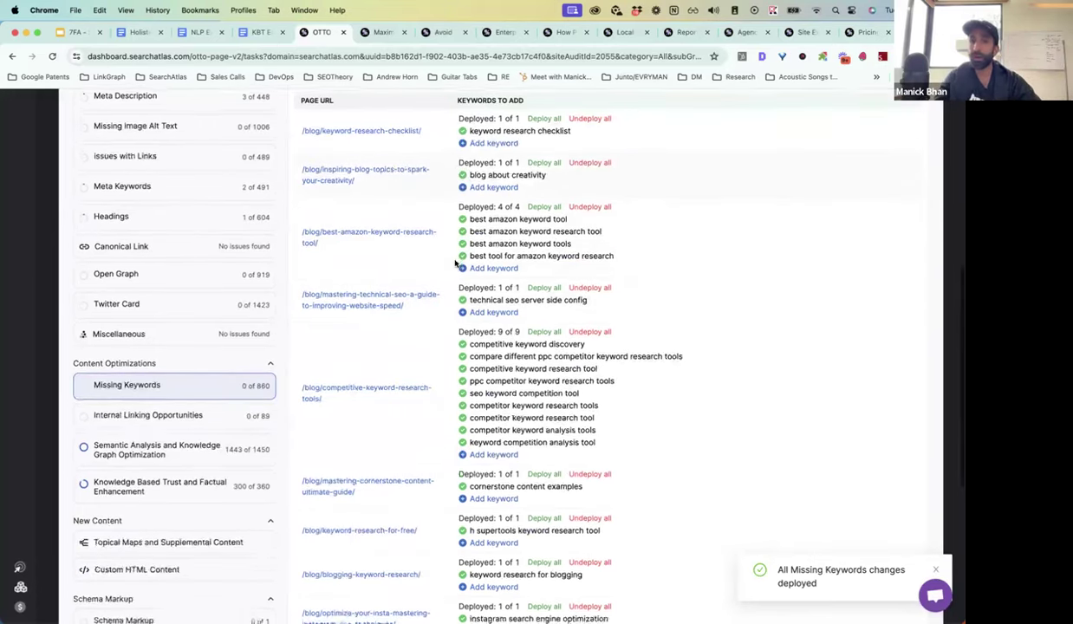
pyautogui.scroll(-7, 455, 262)
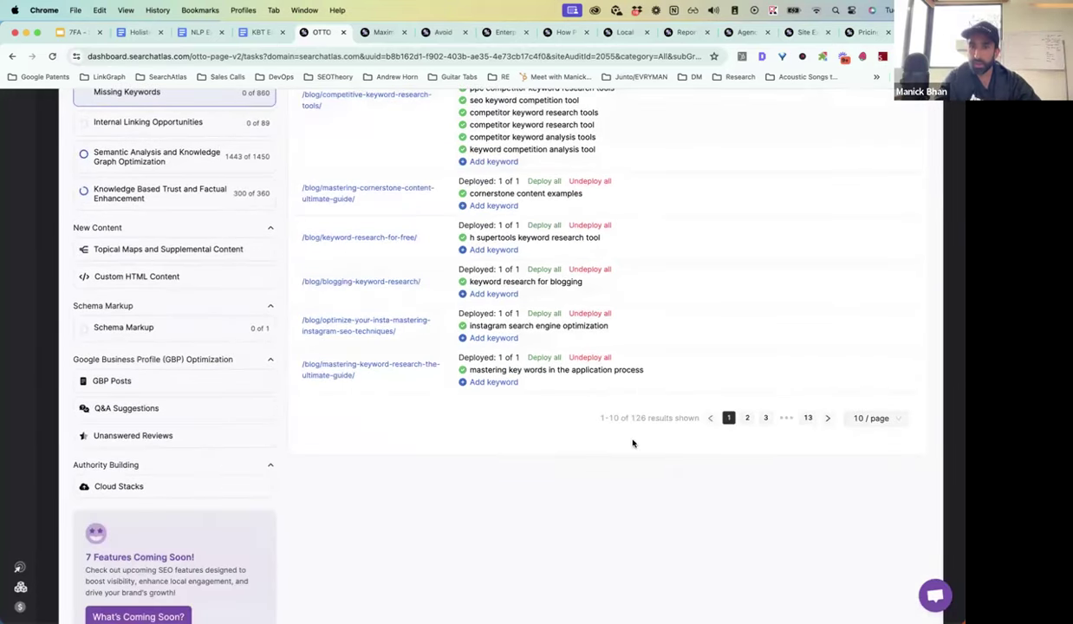
pyautogui.scroll(6, 480, 420)
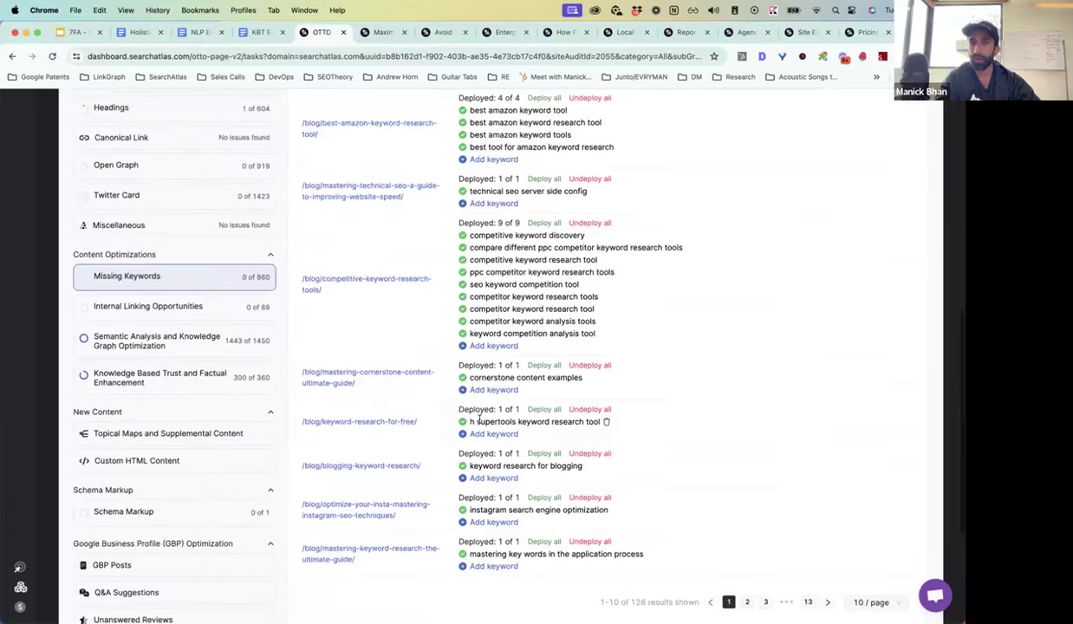
pyautogui.scroll(1, 480, 422)
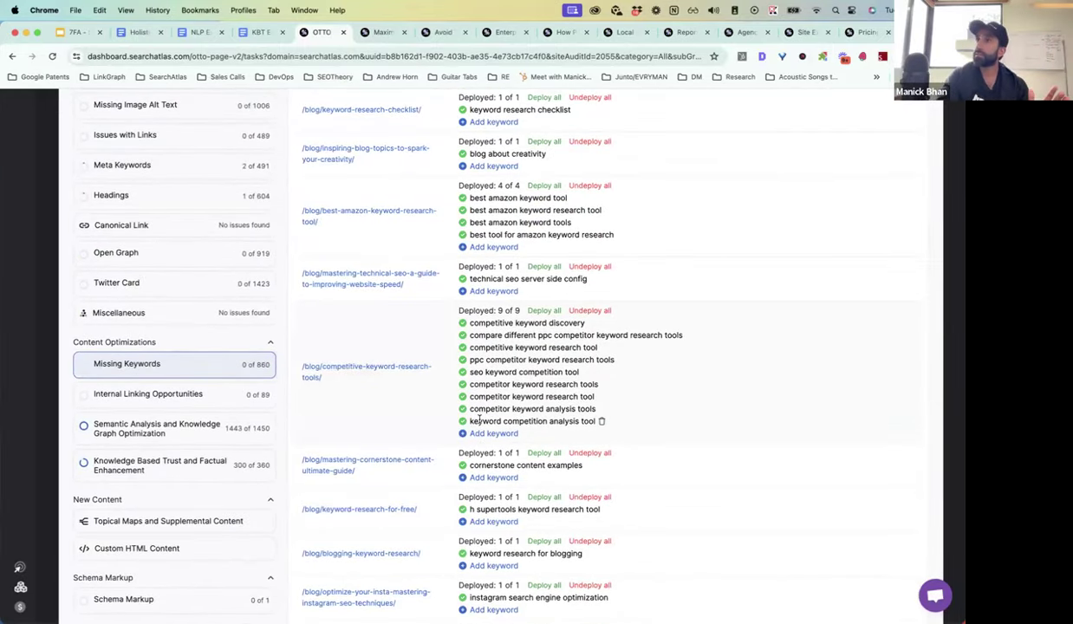
# In Internal Linking Opportunities, deploy all suggested links for /keyword-research-tool/, the Yoast readability post, the topical map post and /da-checker/.
pyautogui.click(165, 401)
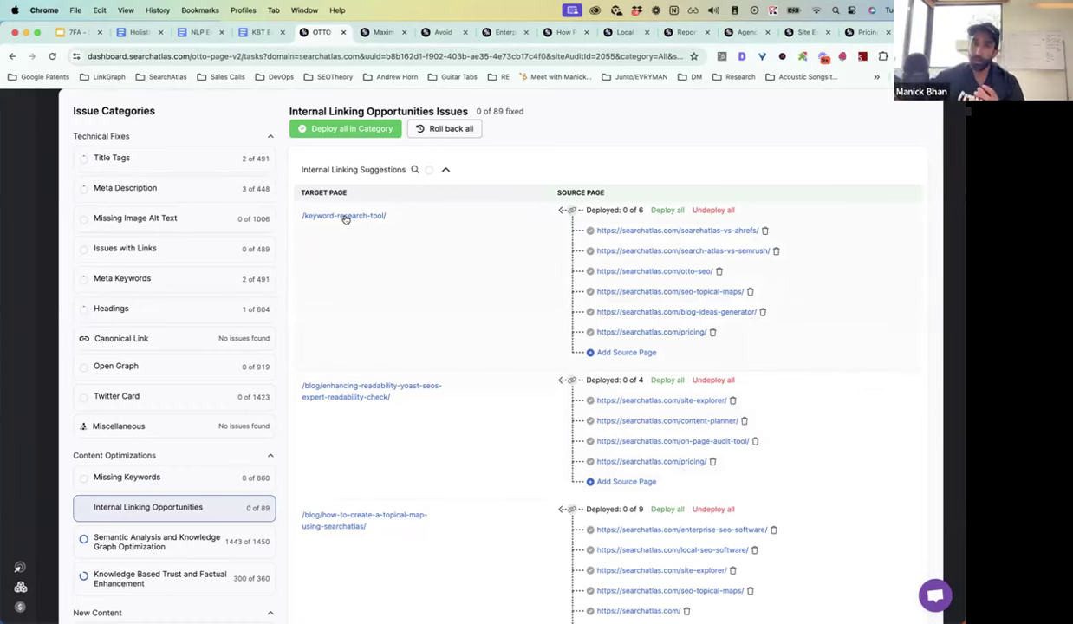
pyautogui.click(668, 211)
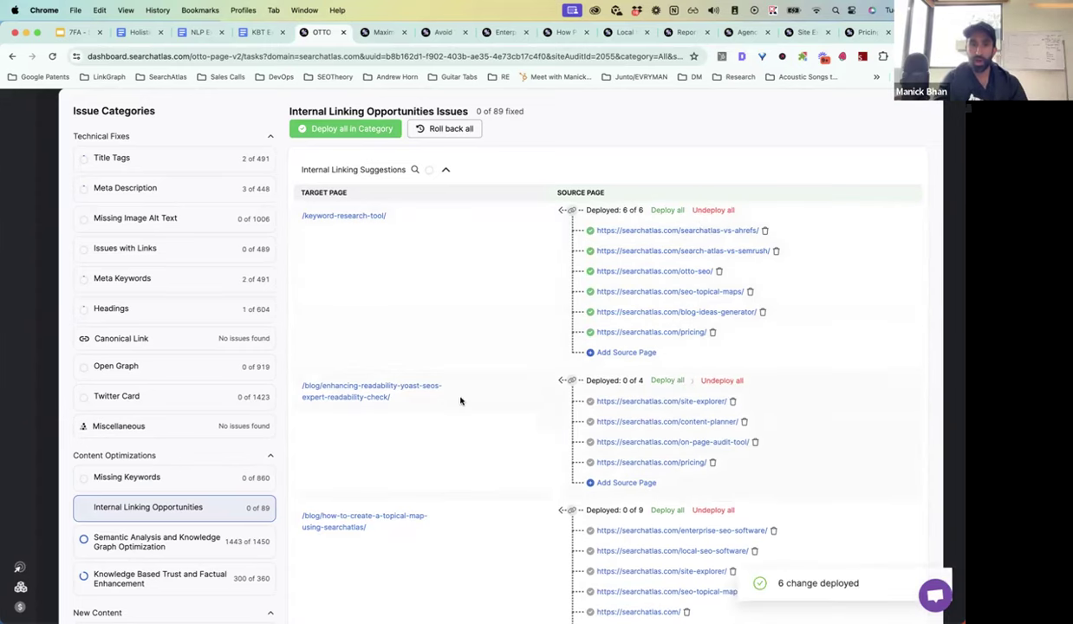
pyautogui.scroll(-5, 460, 401)
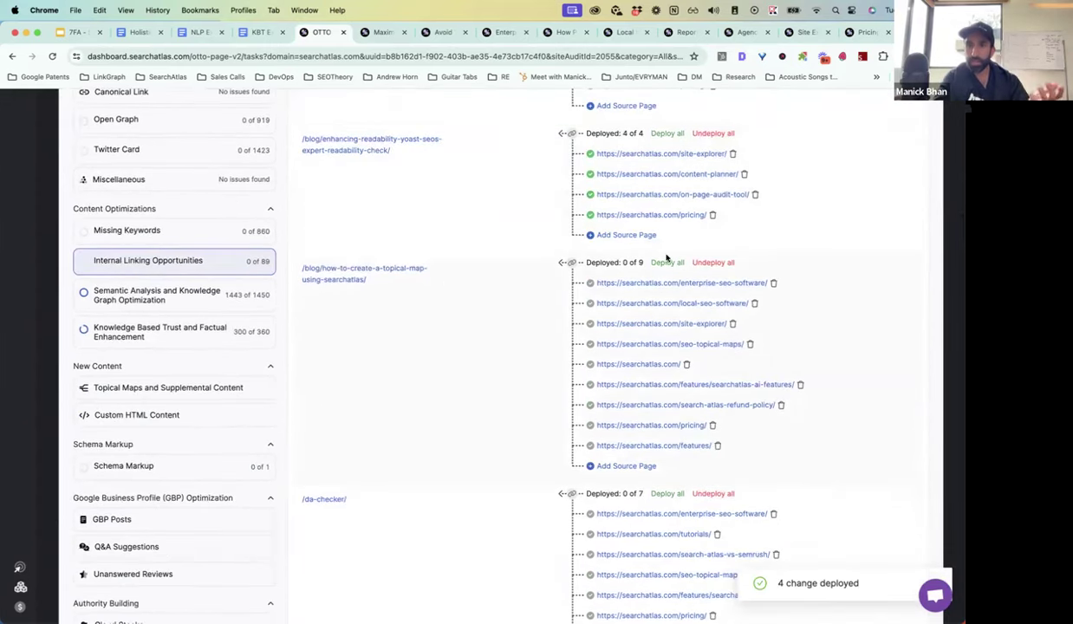
pyautogui.click(667, 261)
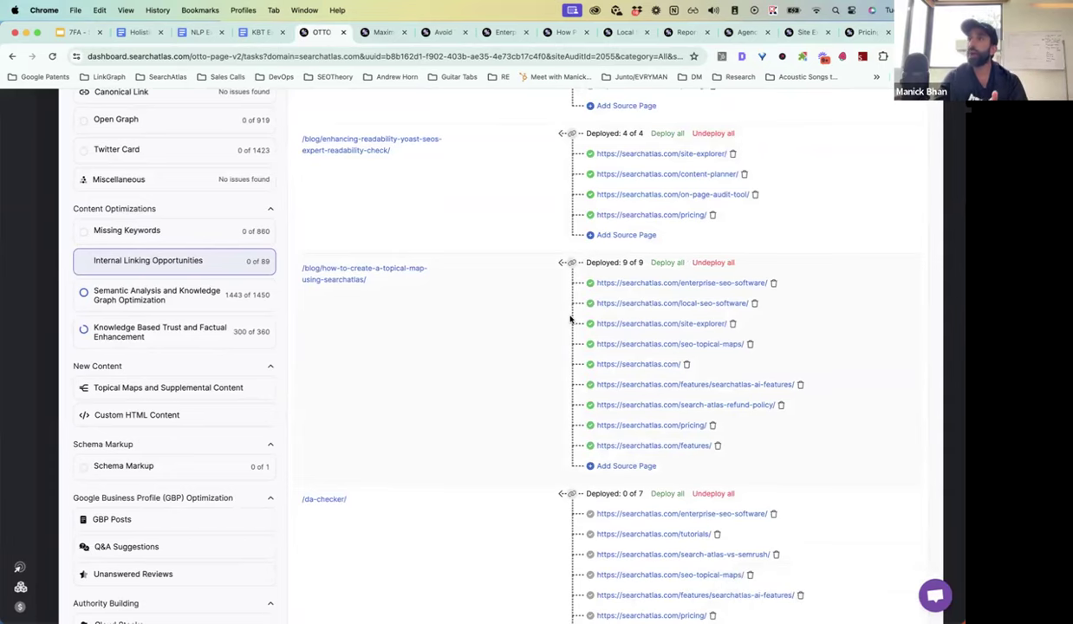
pyautogui.scroll(-4, 538, 319)
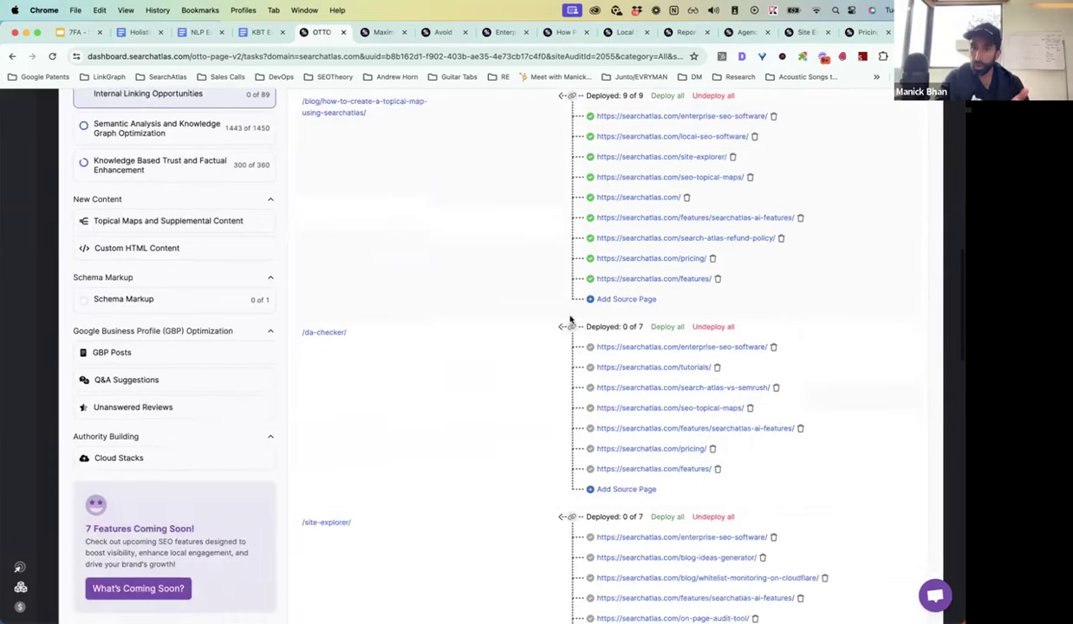
pyautogui.click(673, 322)
# Deploy all Internal Linking Opportunities fixes and open the Semantic Analysis and Knowledge Graph Optimization issues.
pyautogui.scroll(15, 455, 324)
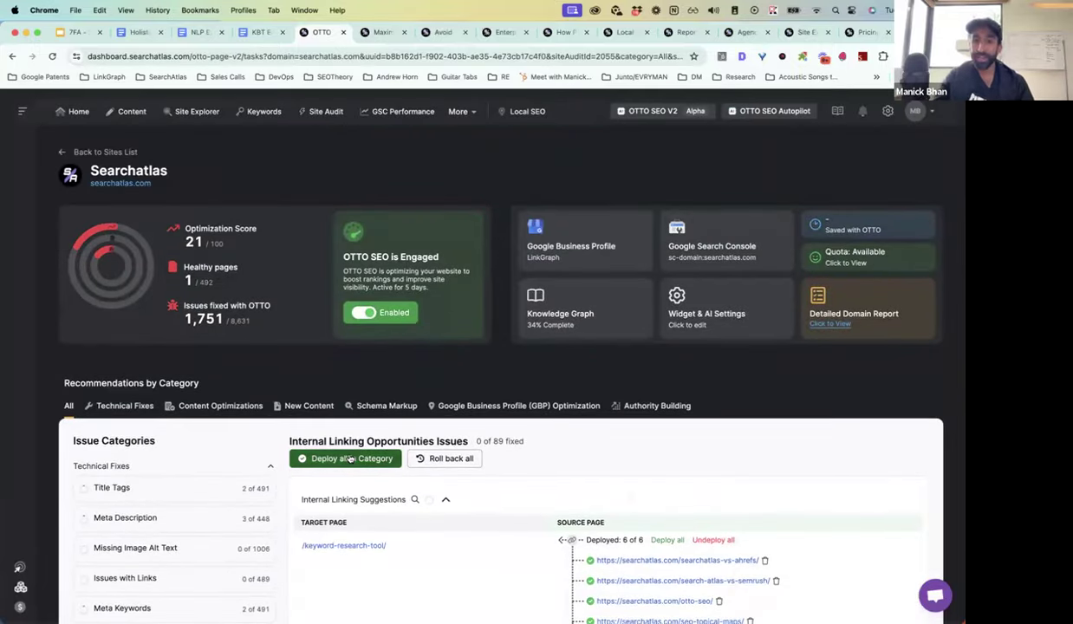
pyautogui.scroll(-5, 420, 413)
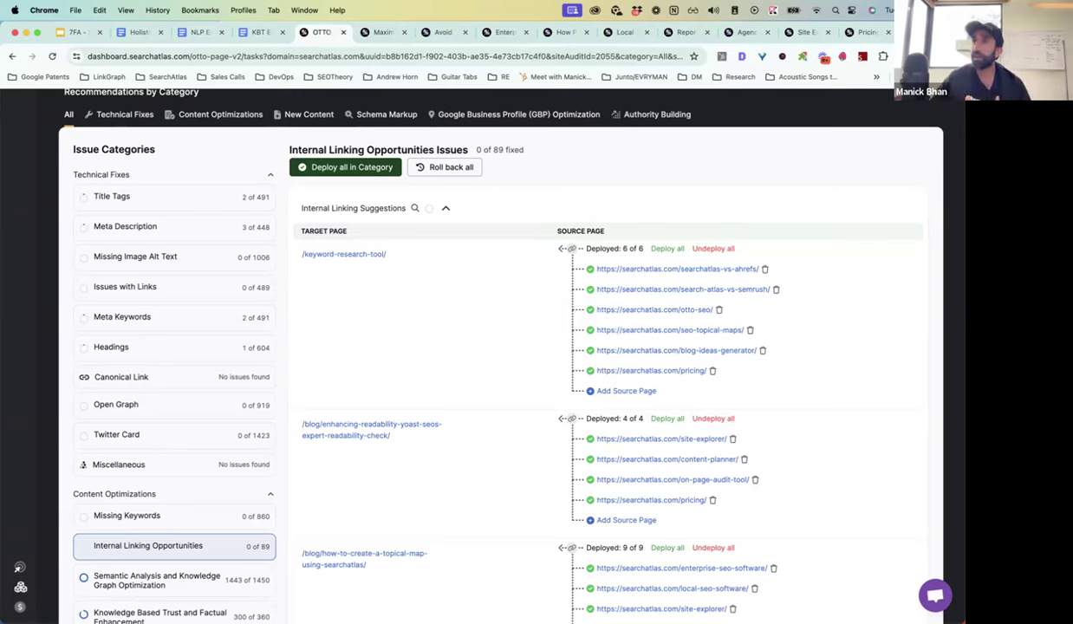
pyautogui.scroll(-2, 221, 513)
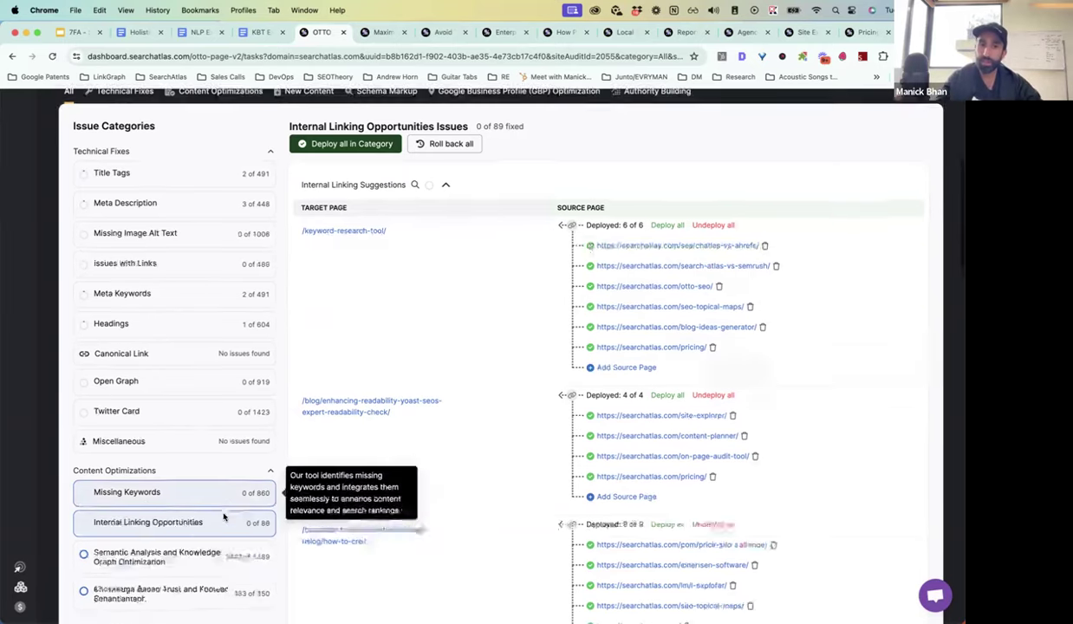
pyautogui.click(176, 513)
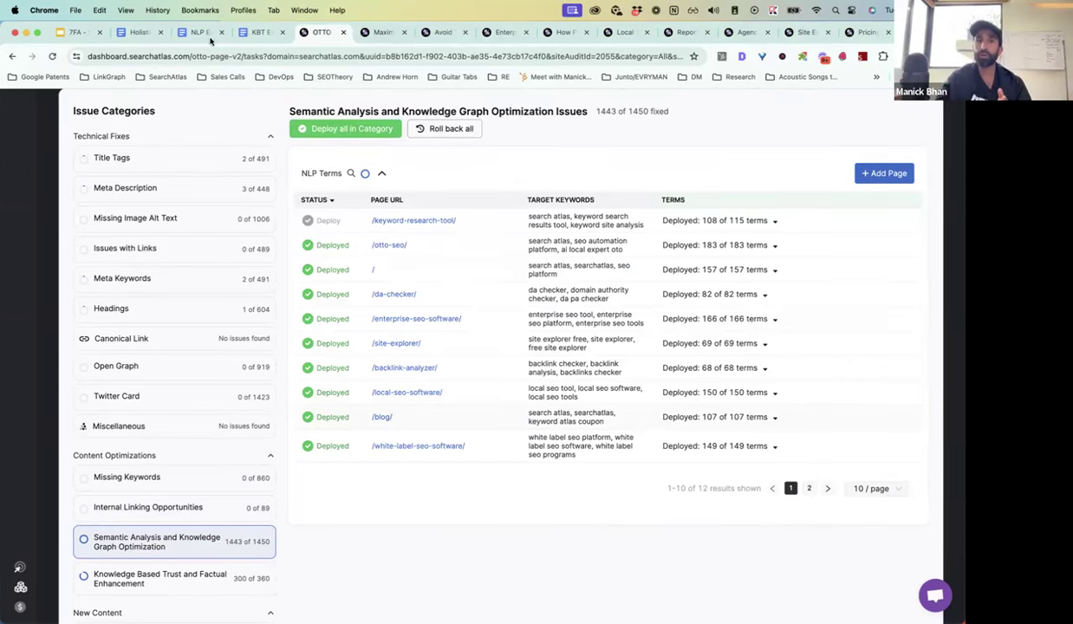
# Switch to the portable ECG devices article in the content editor and view its Competitor Content Analysis.
pyautogui.click(381, 34)
pyautogui.click(438, 35)
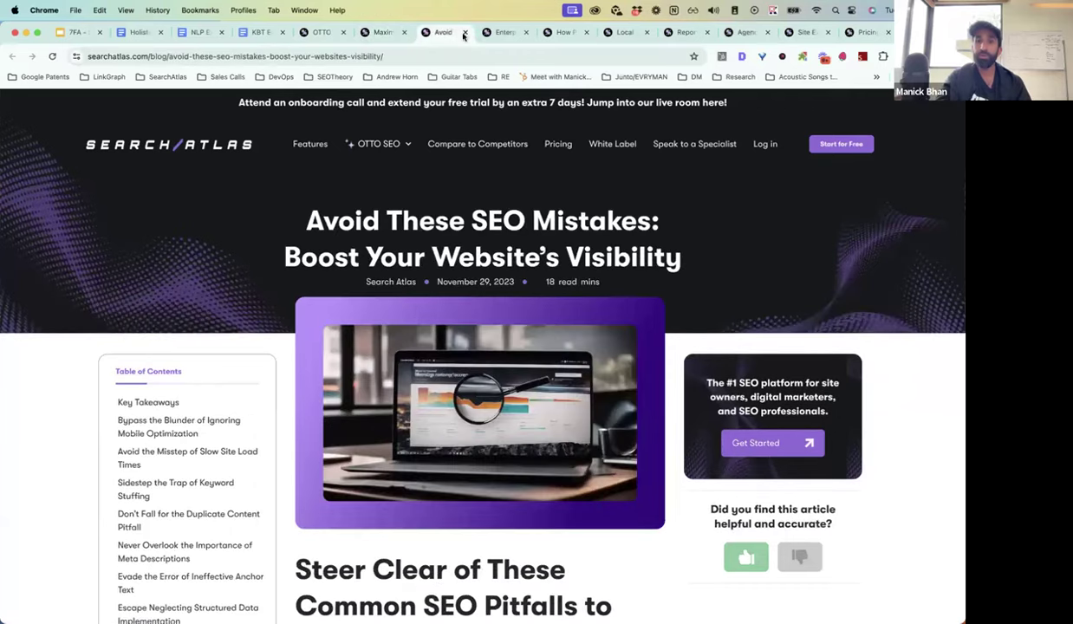
pyautogui.click(511, 35)
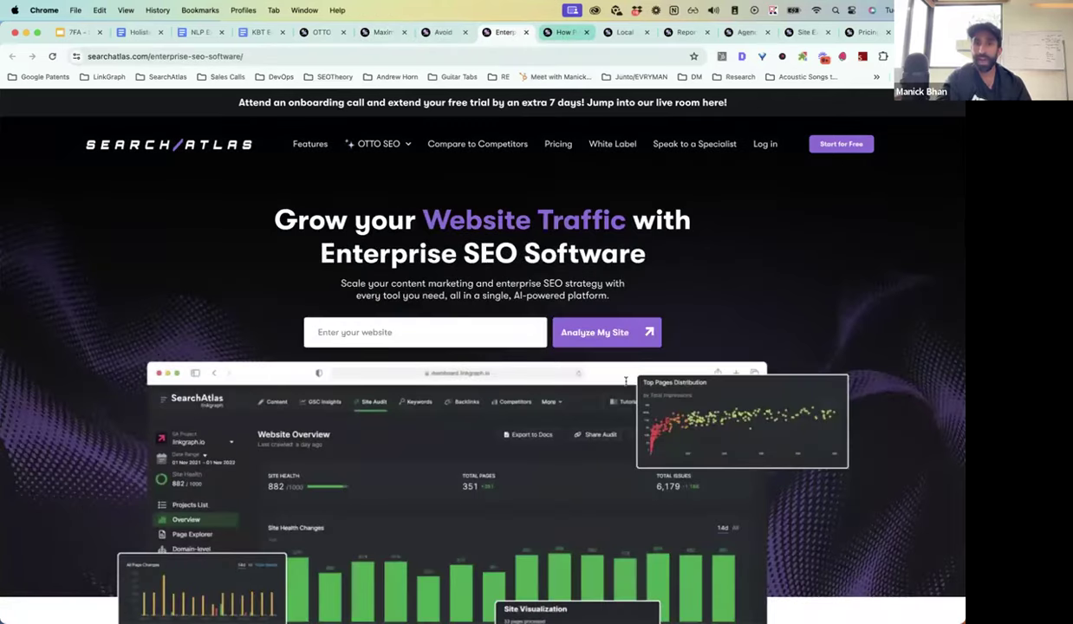
pyautogui.click(565, 33)
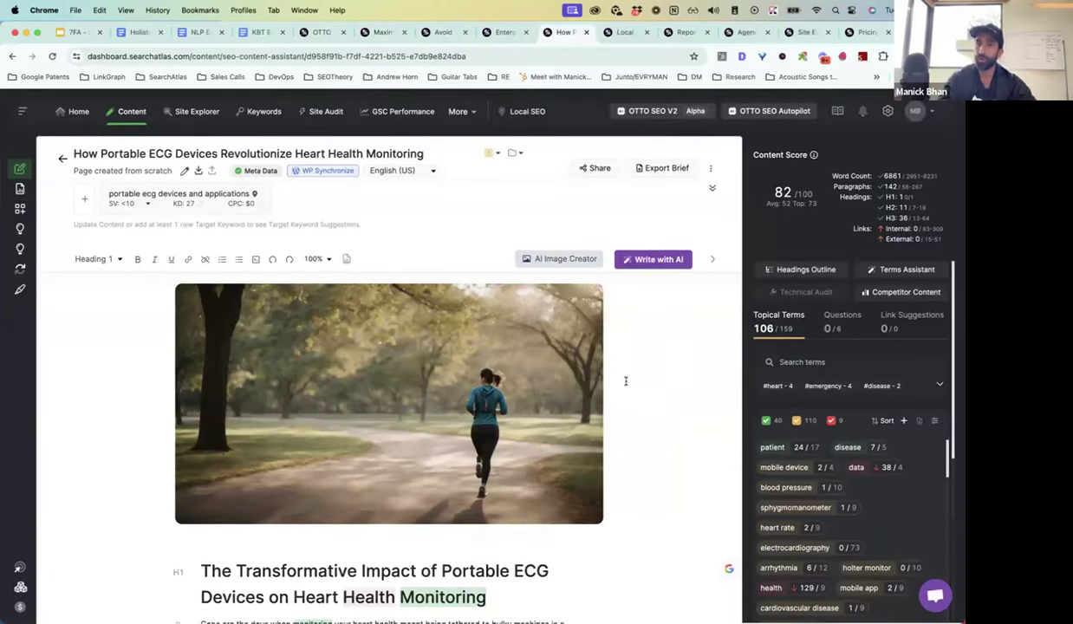
pyautogui.scroll(-2, 625, 381)
pyautogui.scroll(2, 625, 382)
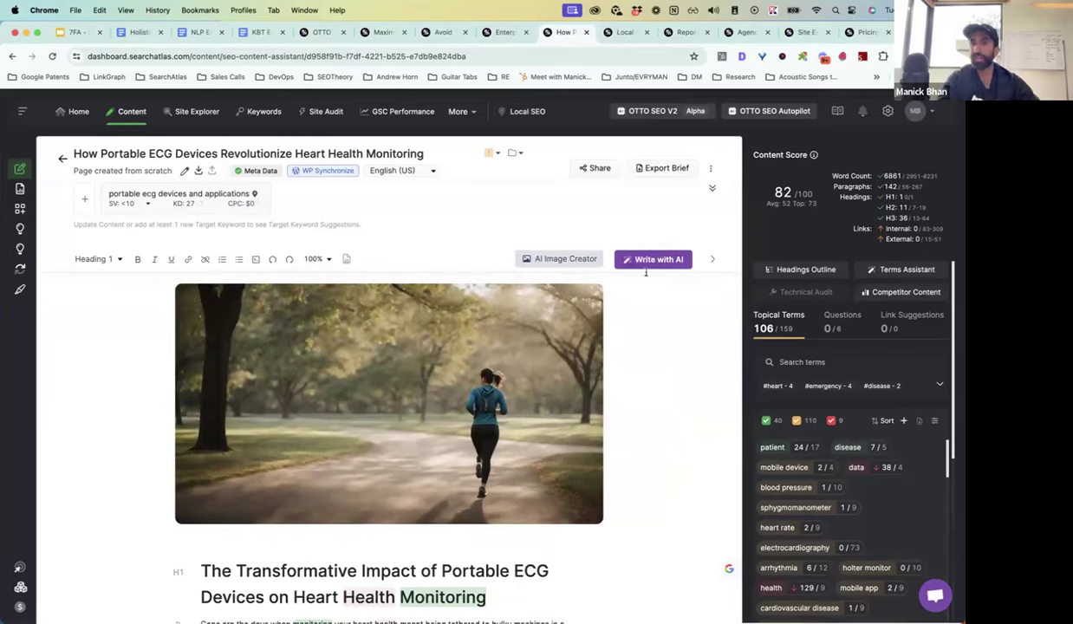
pyautogui.scroll(-2, 634, 359)
pyautogui.scroll(-2, 633, 358)
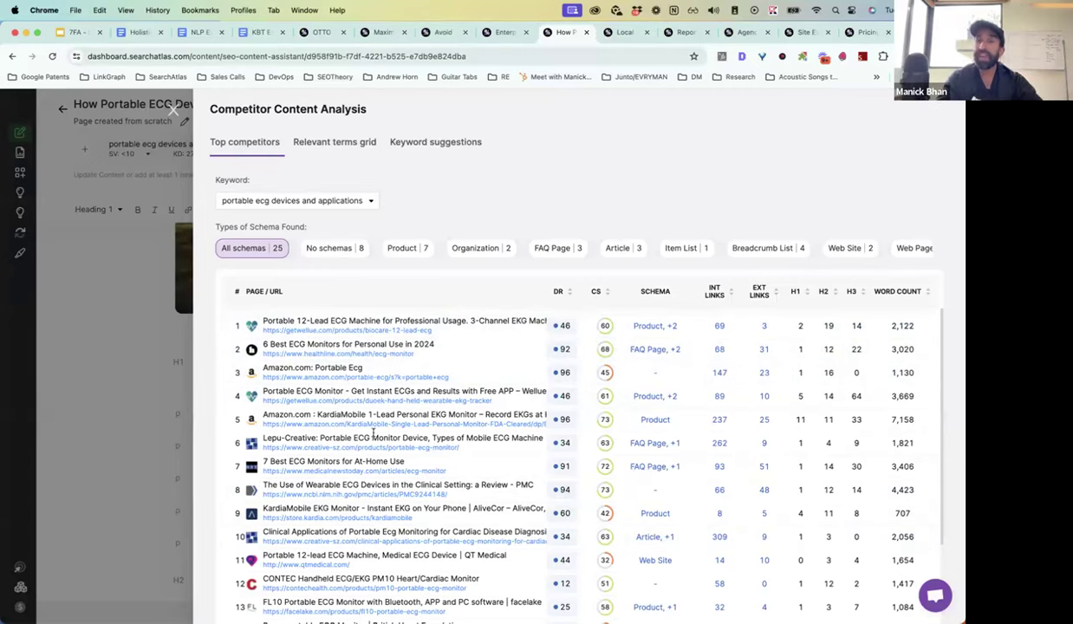
pyautogui.press('Escape')
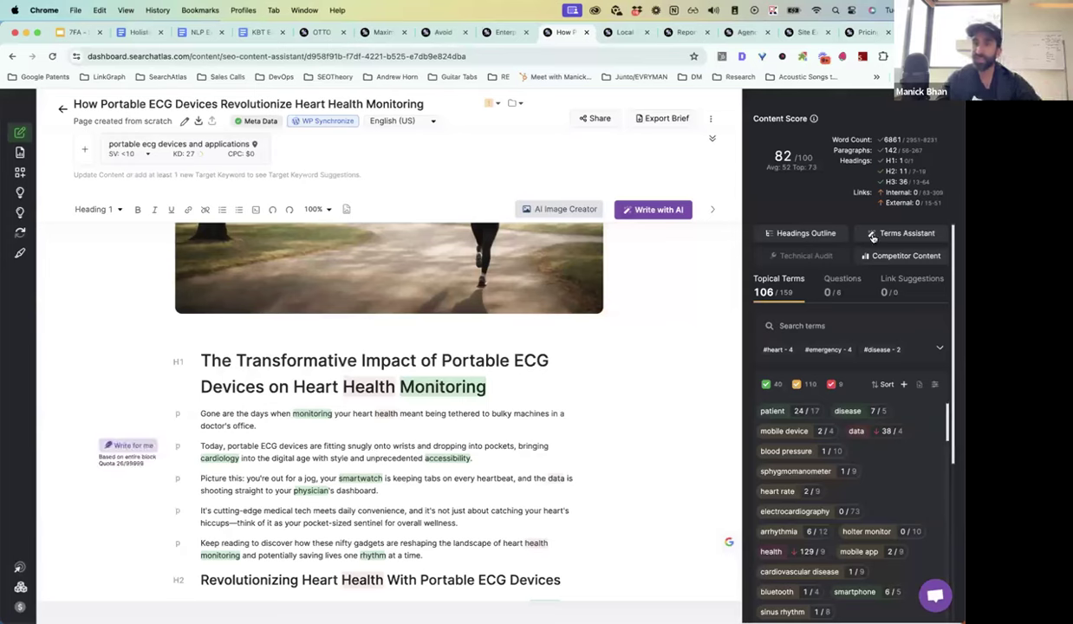
# Open the Terms Assistant for the article, dismiss a suggested "mobile device" placement and save the article update.
pyautogui.click(894, 235)
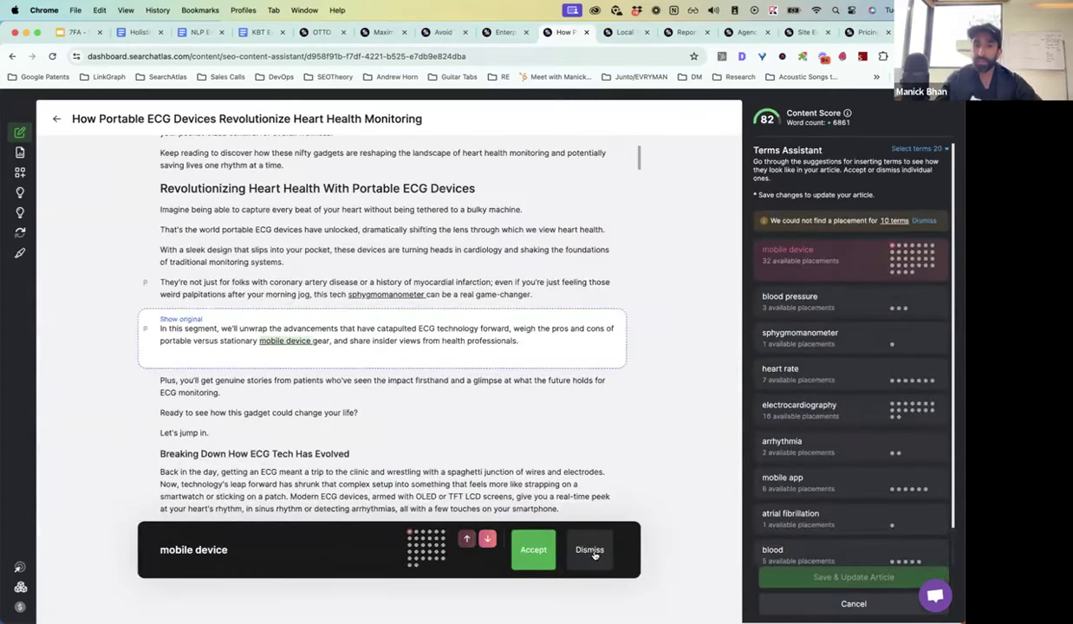
pyautogui.click(594, 551)
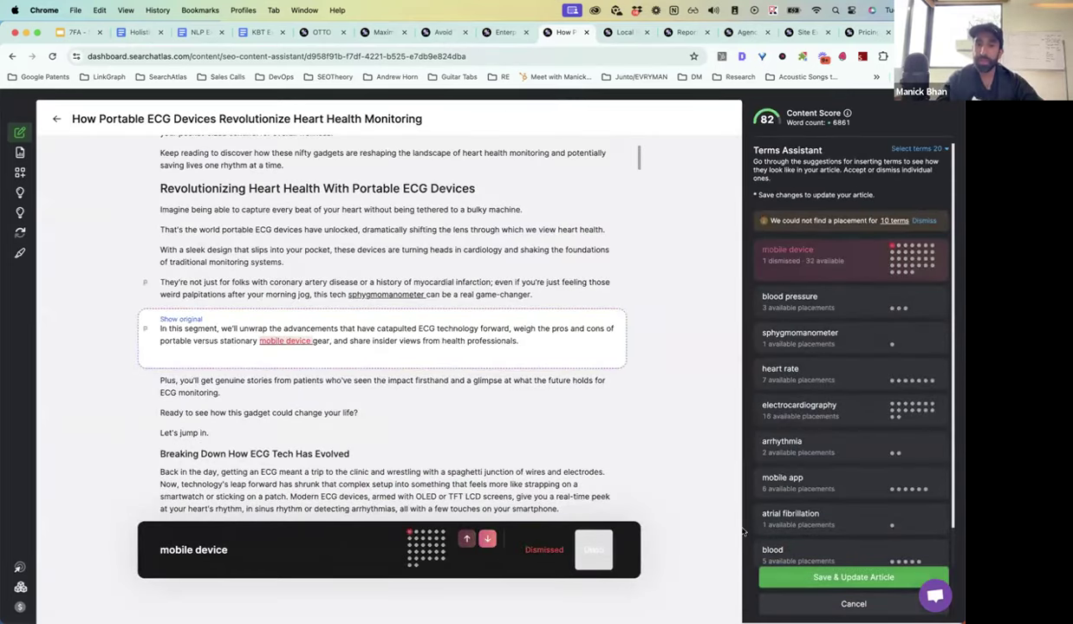
pyautogui.click(805, 575)
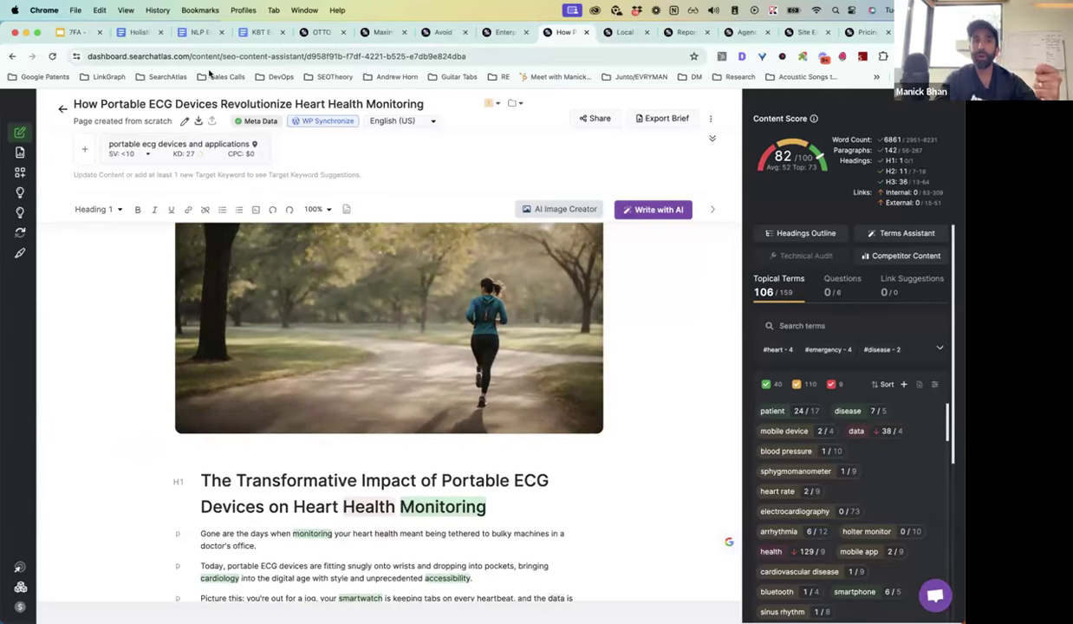
# Return to the OTTO dashboard and look through the NLP terms deployed for /enterprise-seo-software/.
pyautogui.click(315, 32)
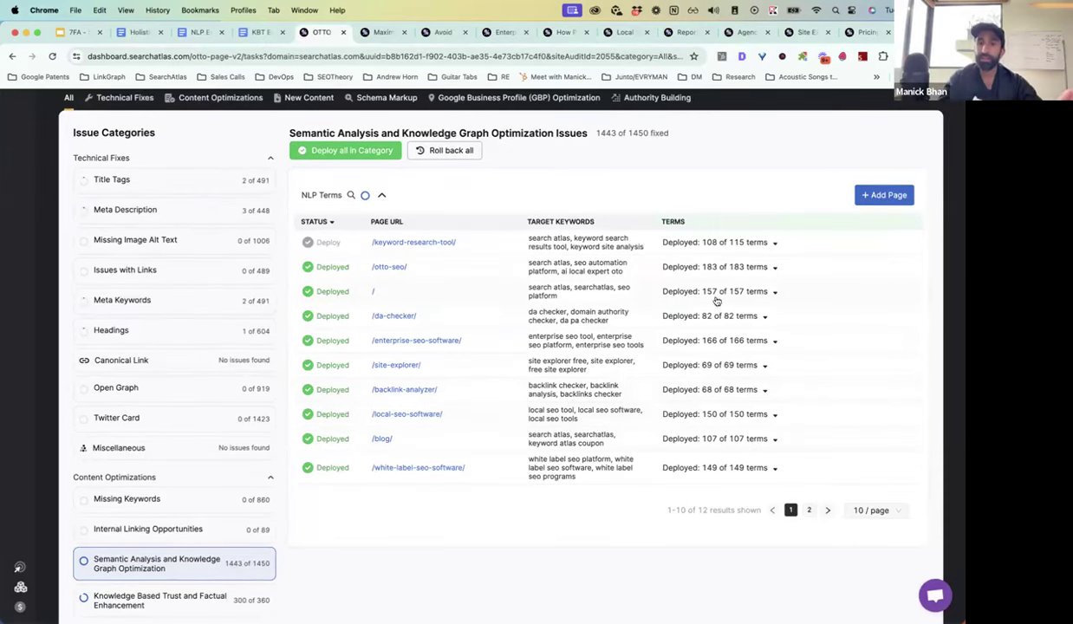
pyautogui.click(737, 342)
pyautogui.scroll(-5, 767, 438)
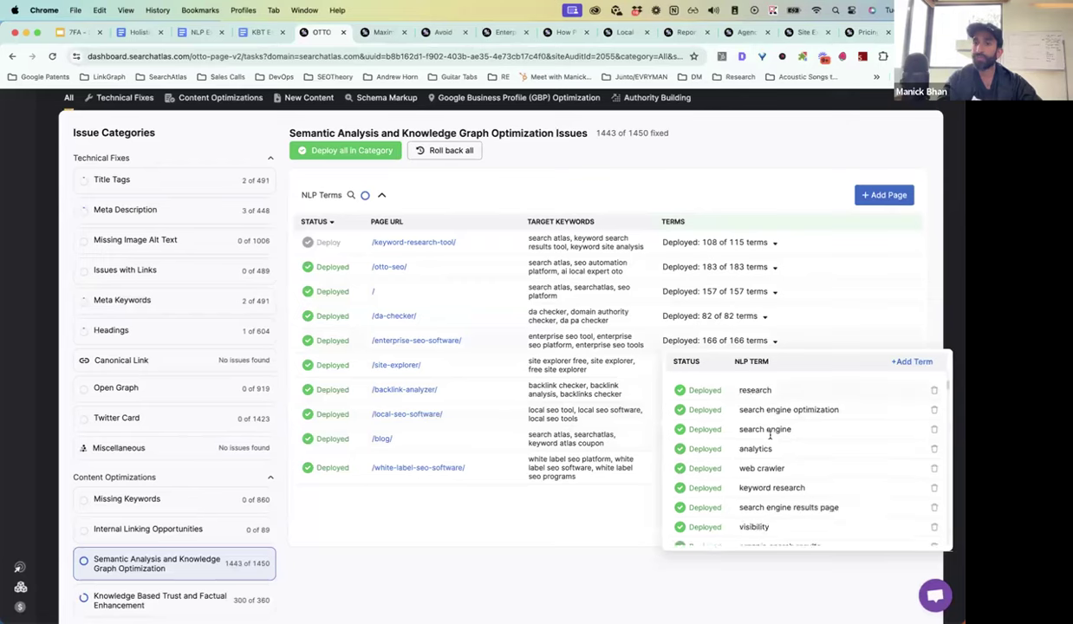
pyautogui.scroll(-5, 769, 439)
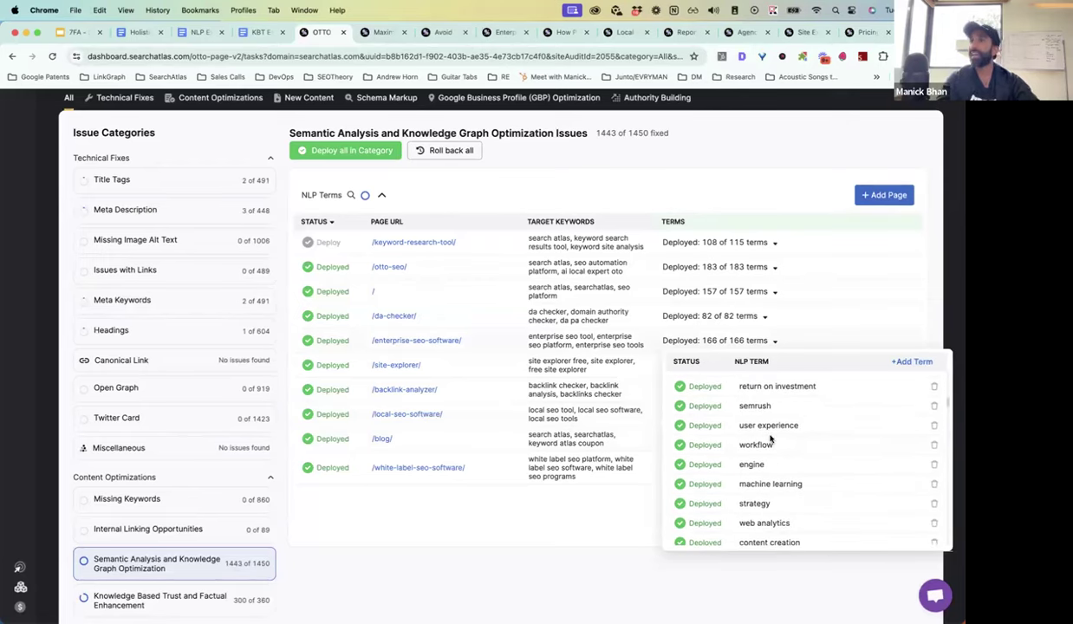
# Examine the methodology for hidden NLP terms in the NLP Experiment using Otto V2 Case Study document.
pyautogui.click(195, 33)
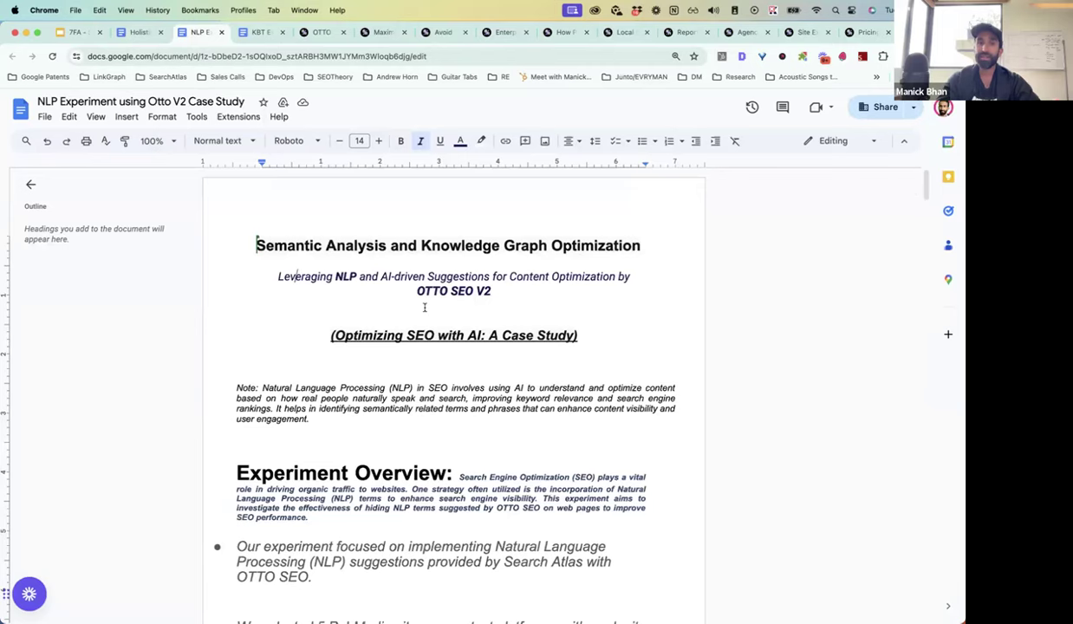
pyautogui.scroll(-10, 424, 307)
pyautogui.scroll(-5, 424, 308)
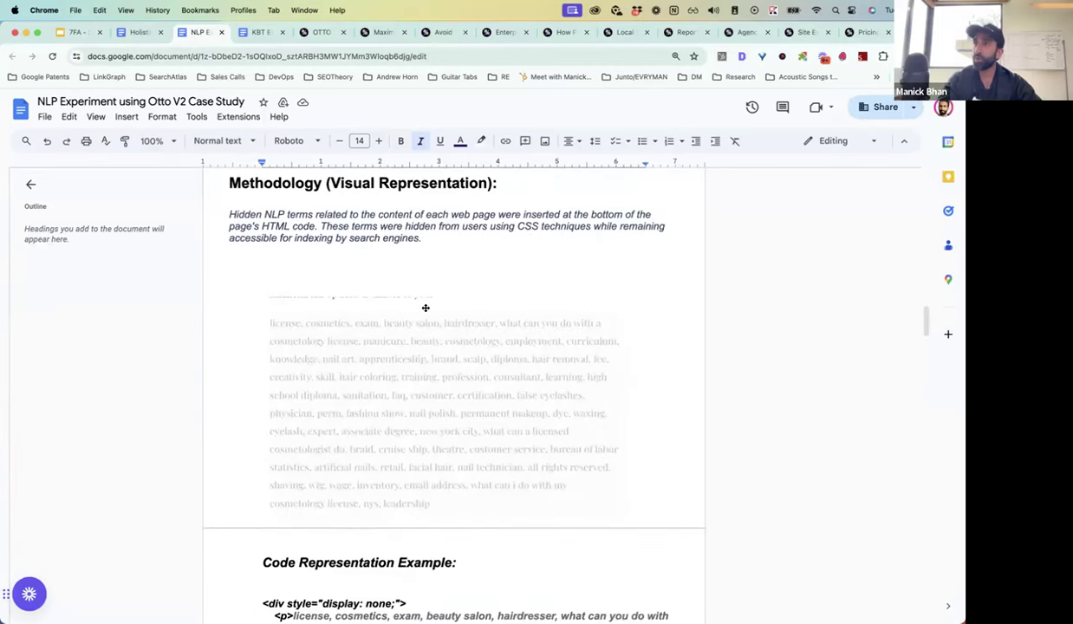
pyautogui.scroll(15, 424, 308)
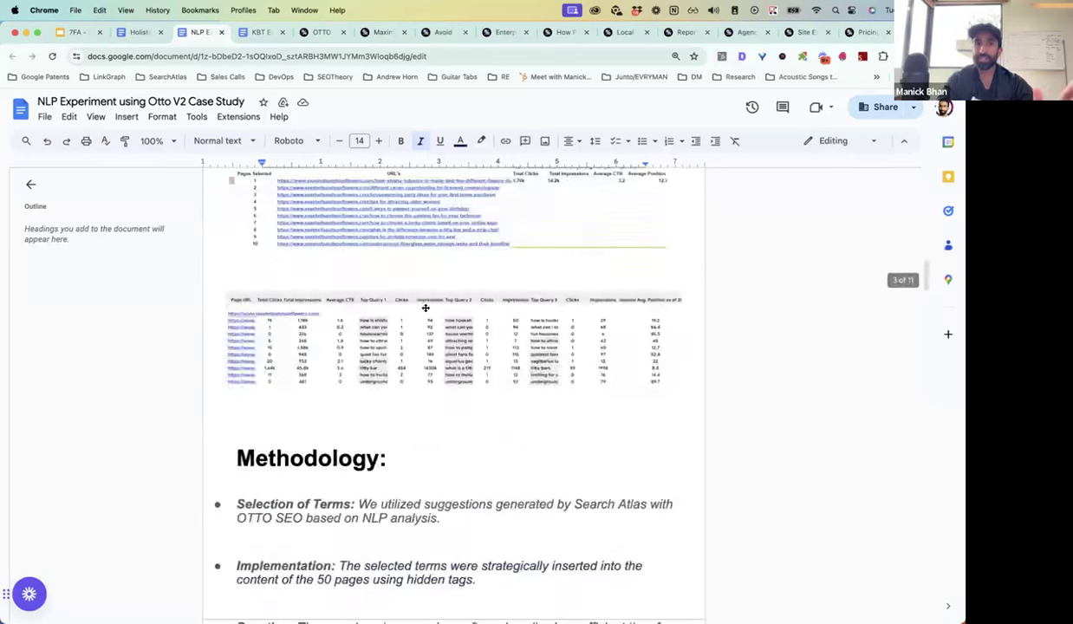
# Return to the OTTO dashboard, close the NLP terms list and view the Knowledge Based Trust and Factual Enhancement issues.
pyautogui.click(320, 32)
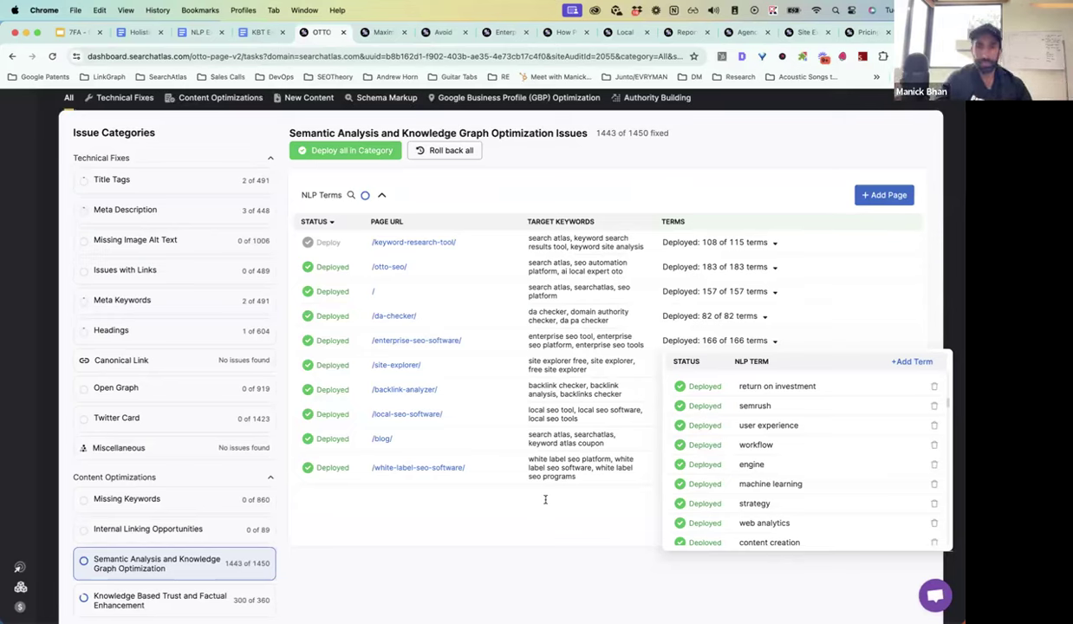
pyautogui.click(500, 429)
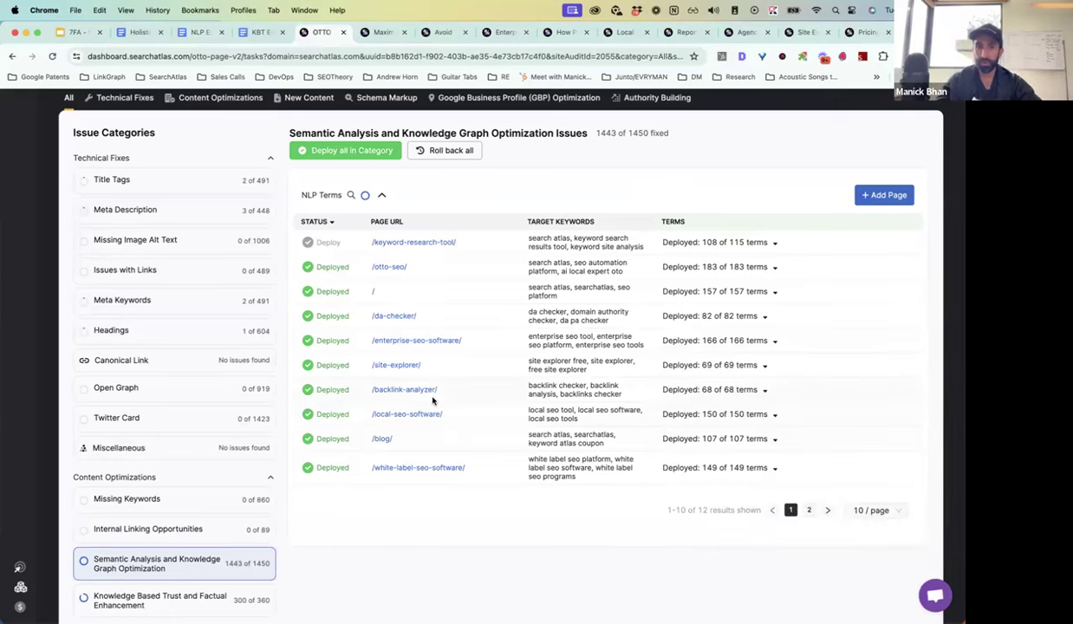
pyautogui.scroll(-2, 390, 433)
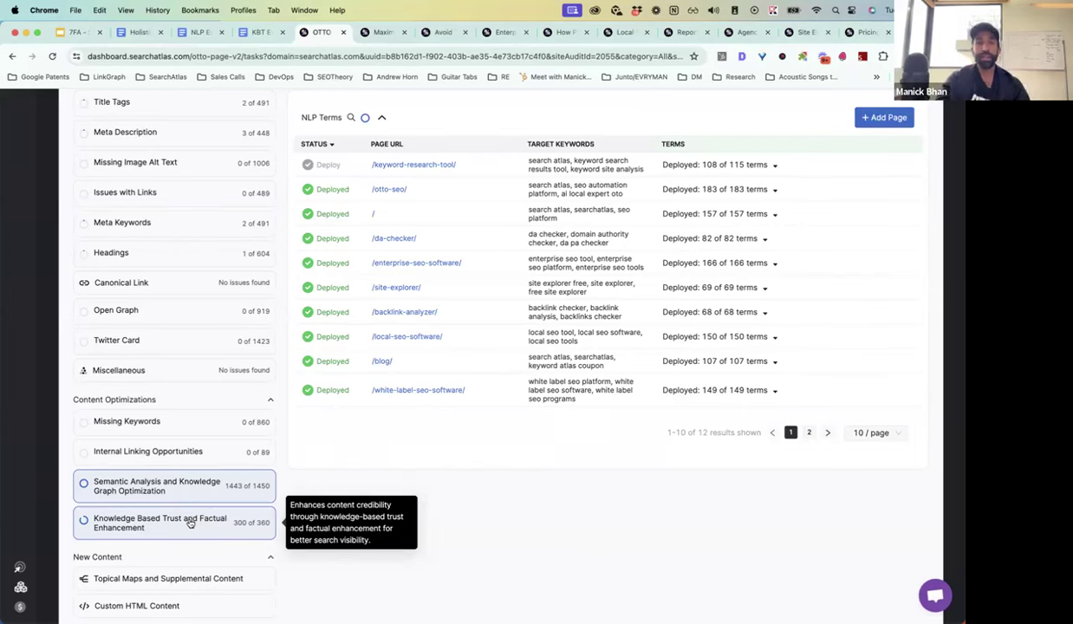
pyautogui.click(190, 524)
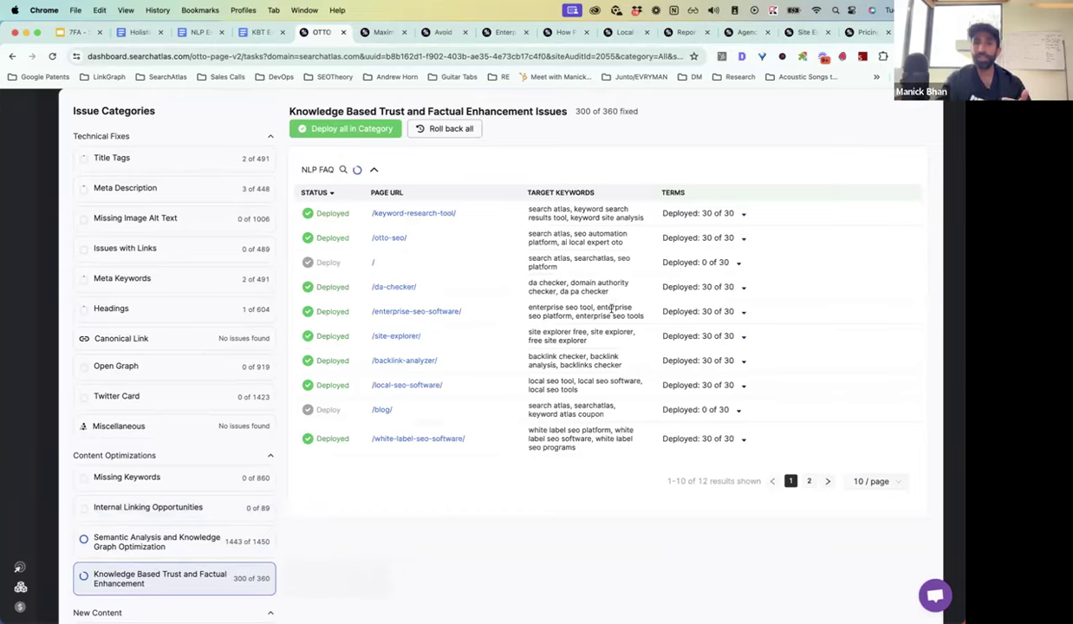
pyautogui.scroll(5, 591, 396)
pyautogui.scroll(-3, 591, 396)
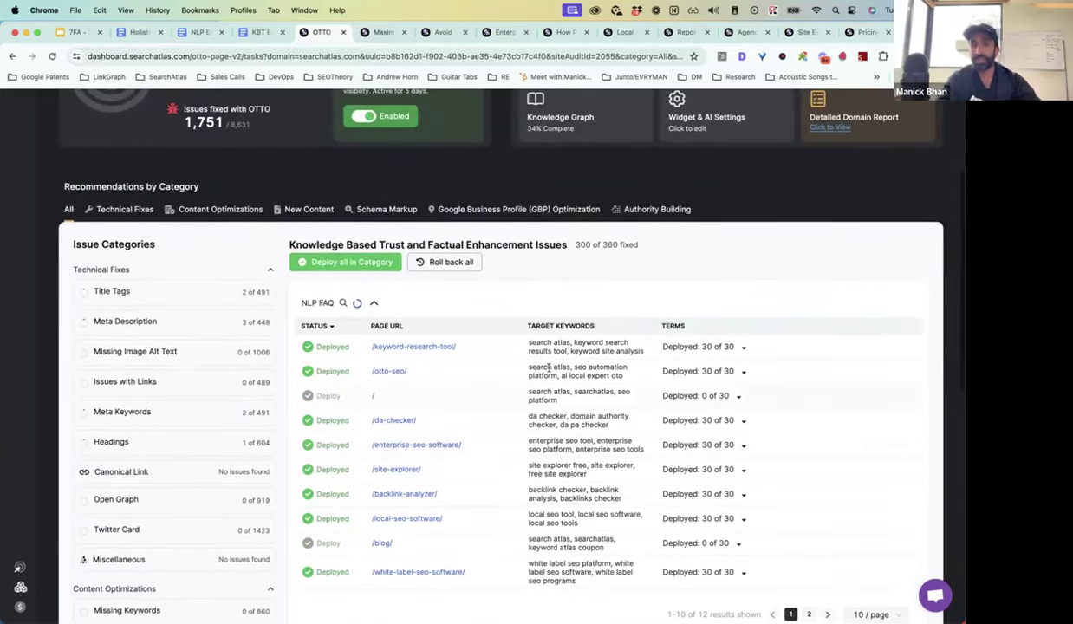
pyautogui.scroll(-1, 530, 356)
pyautogui.scroll(1, 561, 387)
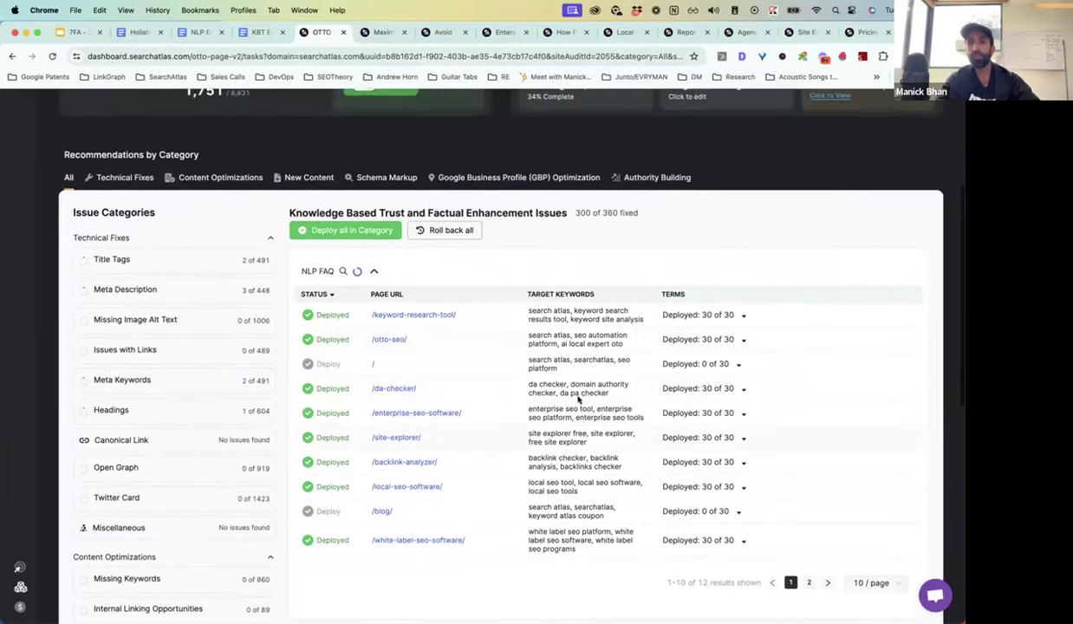
# Open the Knowledge Graph's top pages, look through the selected pages and their keywords, and close it.
pyautogui.scroll(3, 581, 501)
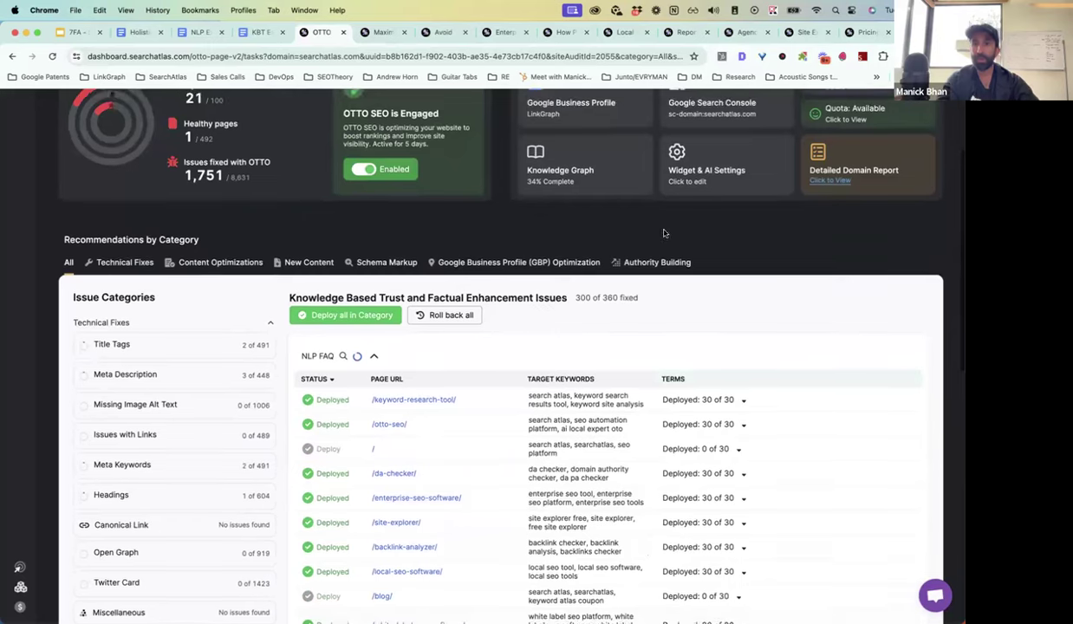
pyautogui.click(517, 170)
pyautogui.click(383, 196)
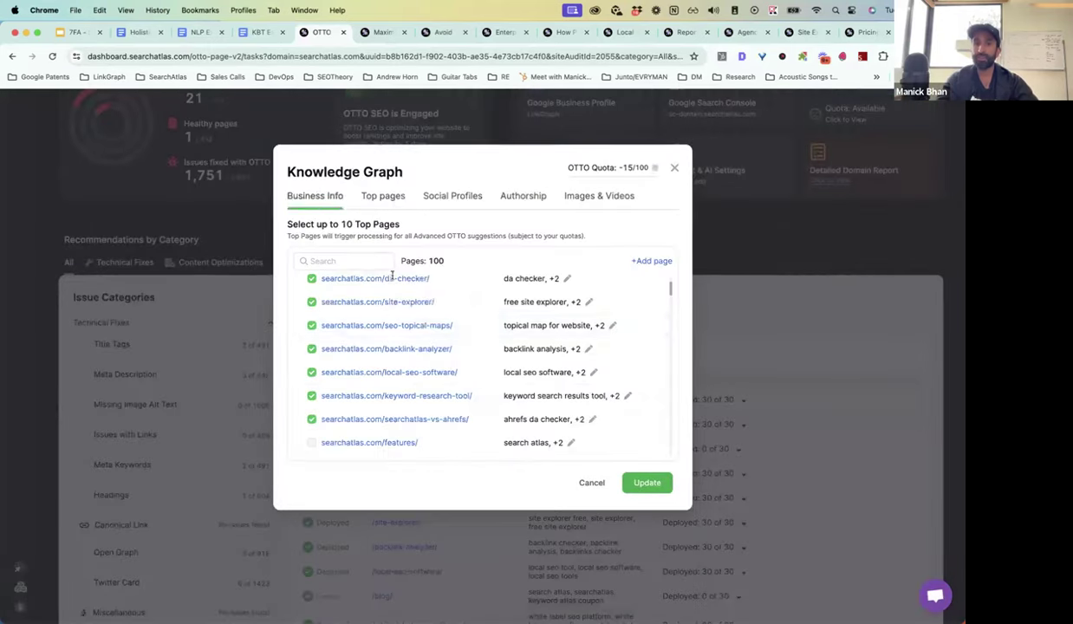
pyautogui.scroll(1, 423, 327)
pyautogui.scroll(1, 423, 327)
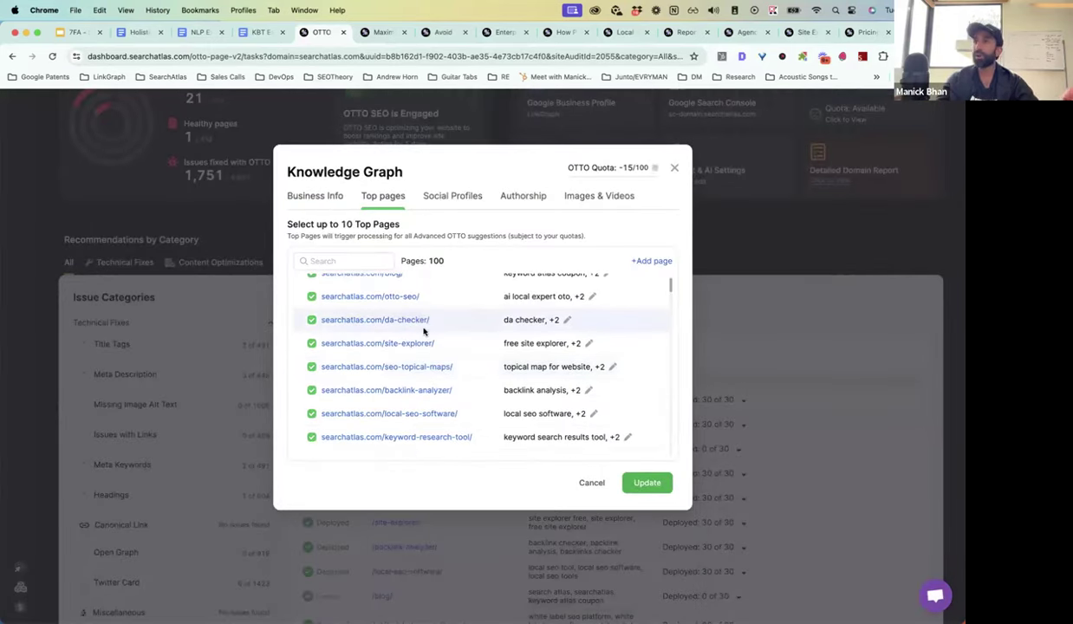
pyautogui.scroll(-5, 424, 333)
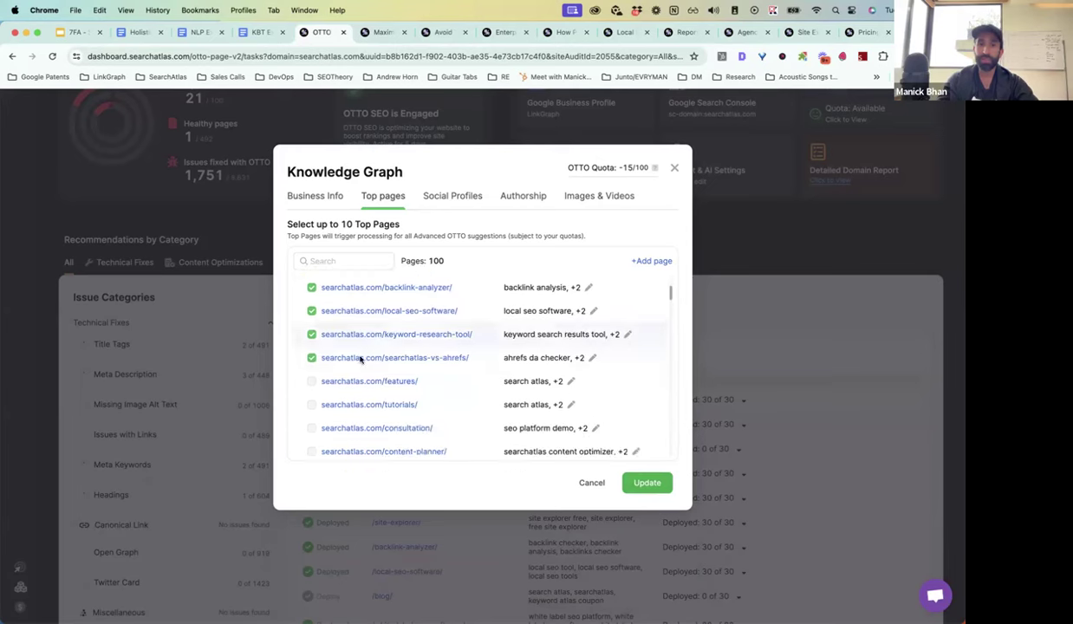
pyautogui.scroll(3, 515, 354)
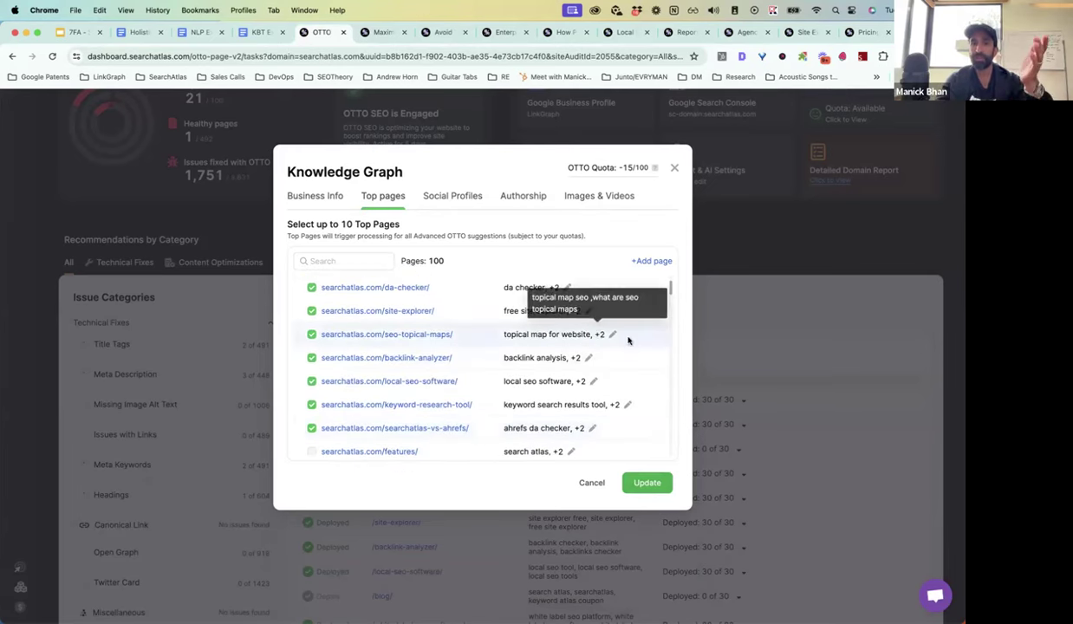
pyautogui.press('Escape')
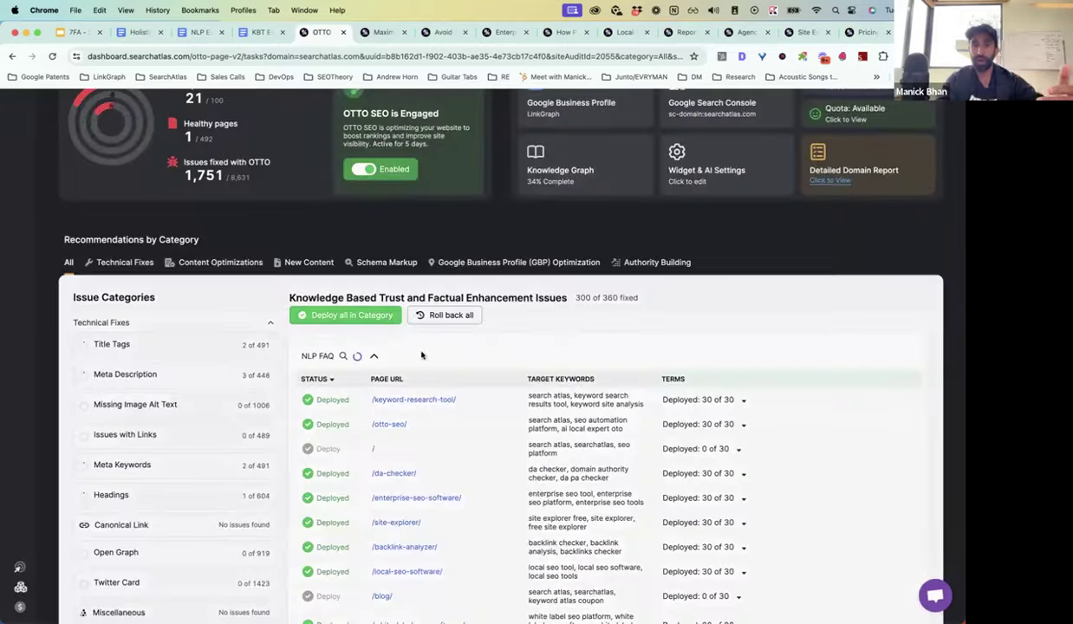
# Open the list of deployed NLP FAQ questions for /enterprise-seo-software/.
pyautogui.scroll(-2, 659, 347)
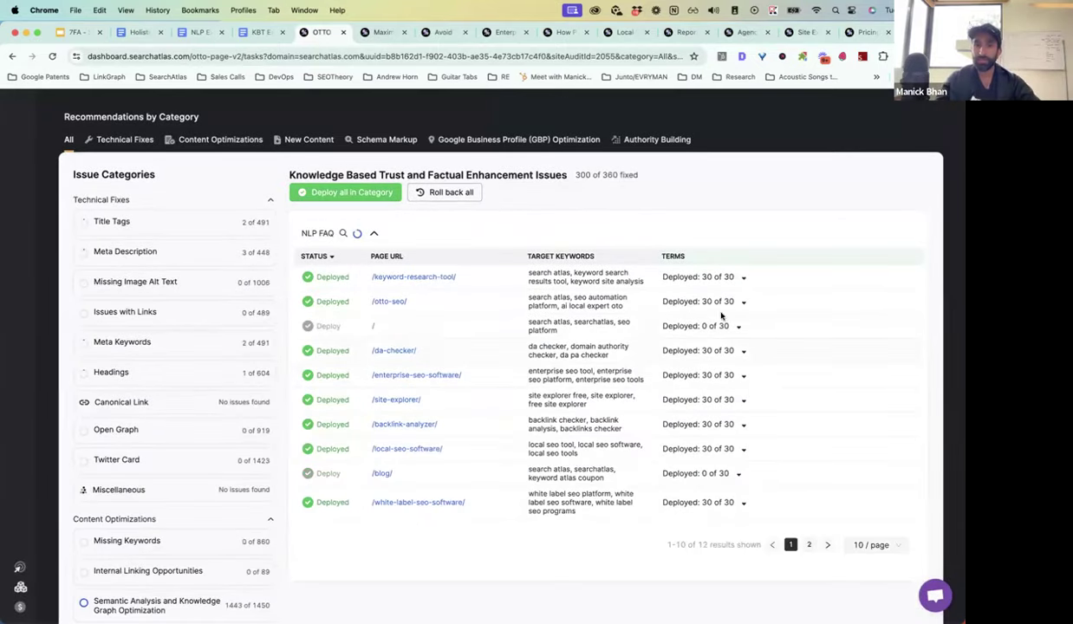
pyautogui.click(686, 372)
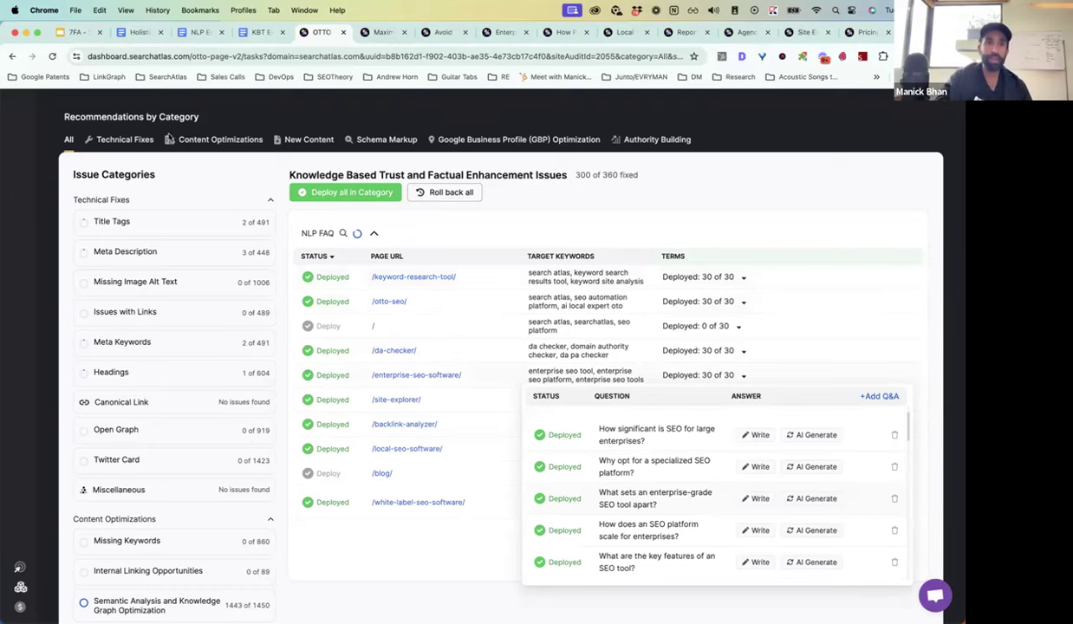
# Switch to the 7FA slide deck and view the whole Knowledge Based Trust (KBT) slide with the KBT vs PageRank chart.
pyautogui.press('super+1')
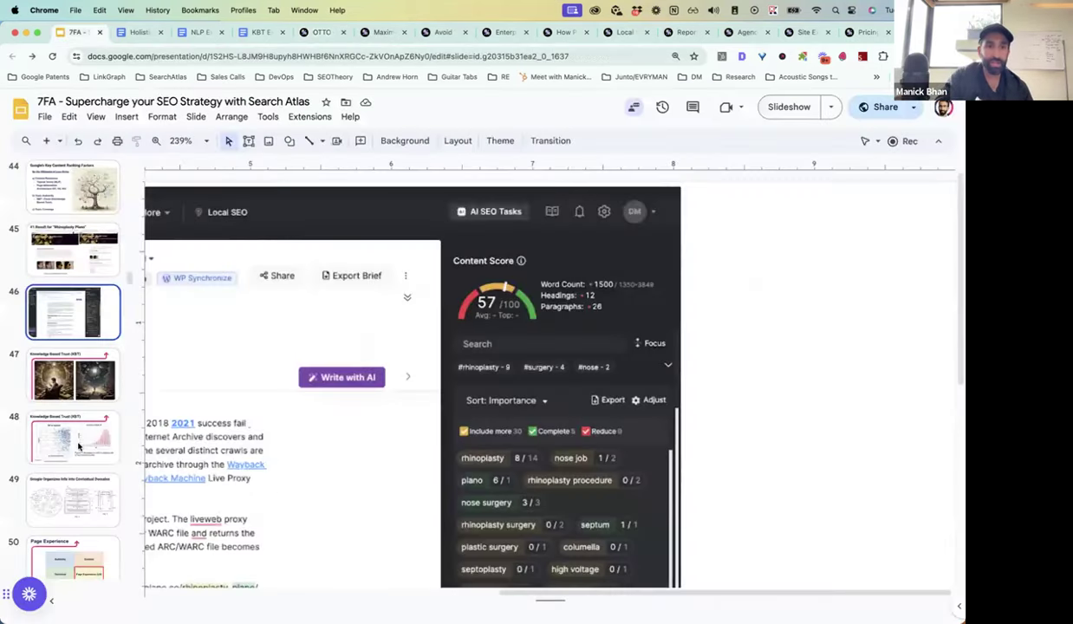
pyautogui.press('Down')
pyautogui.press('Down')
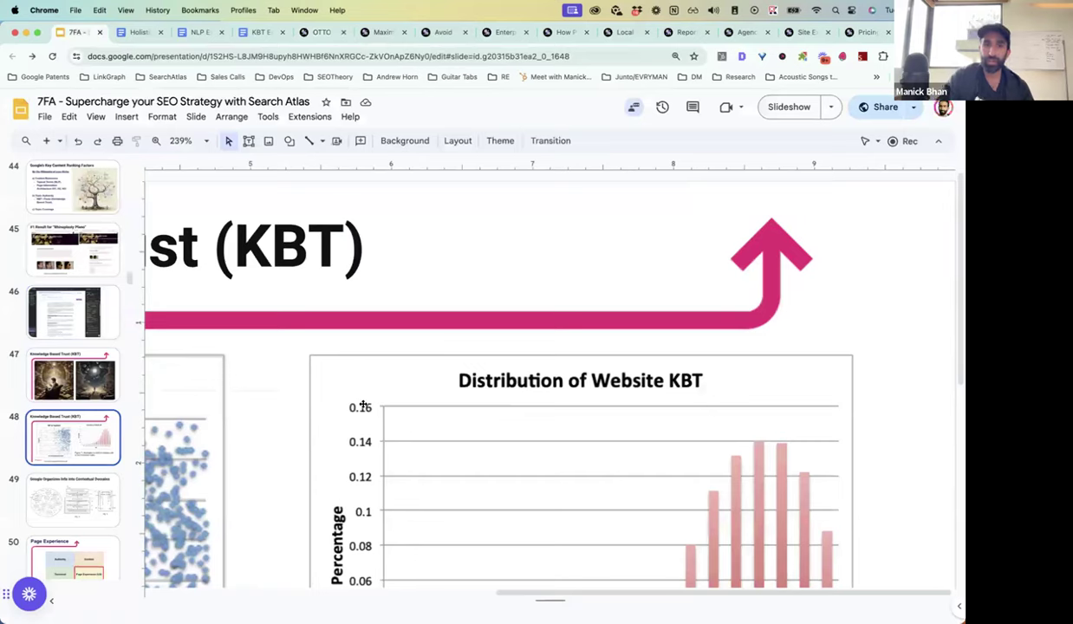
pyautogui.scroll(-10, 363, 405)
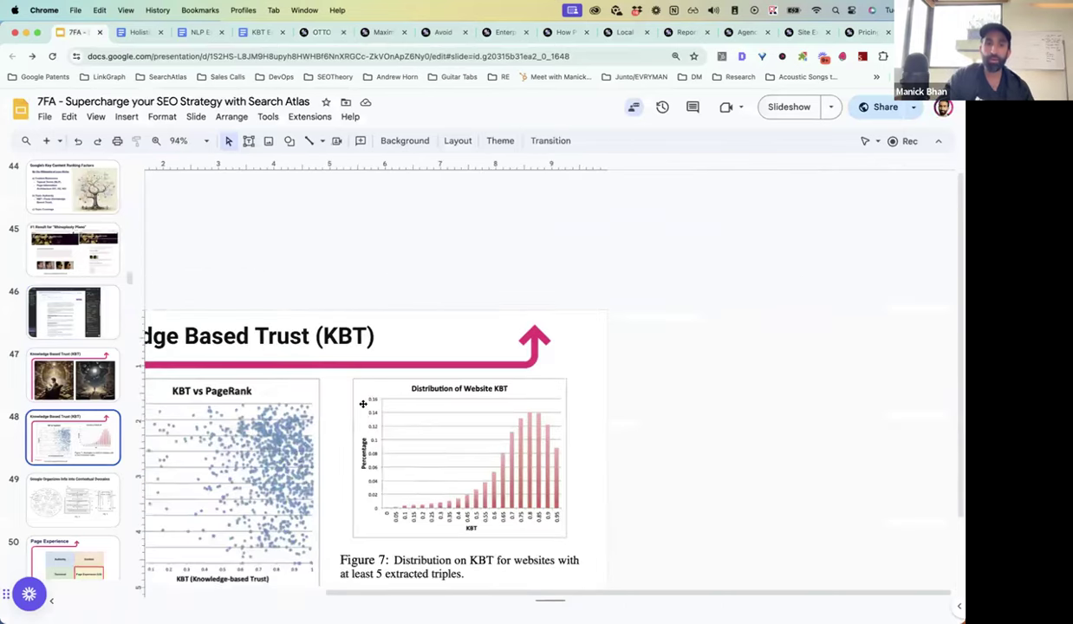
pyautogui.hscroll(-5, 363, 404)
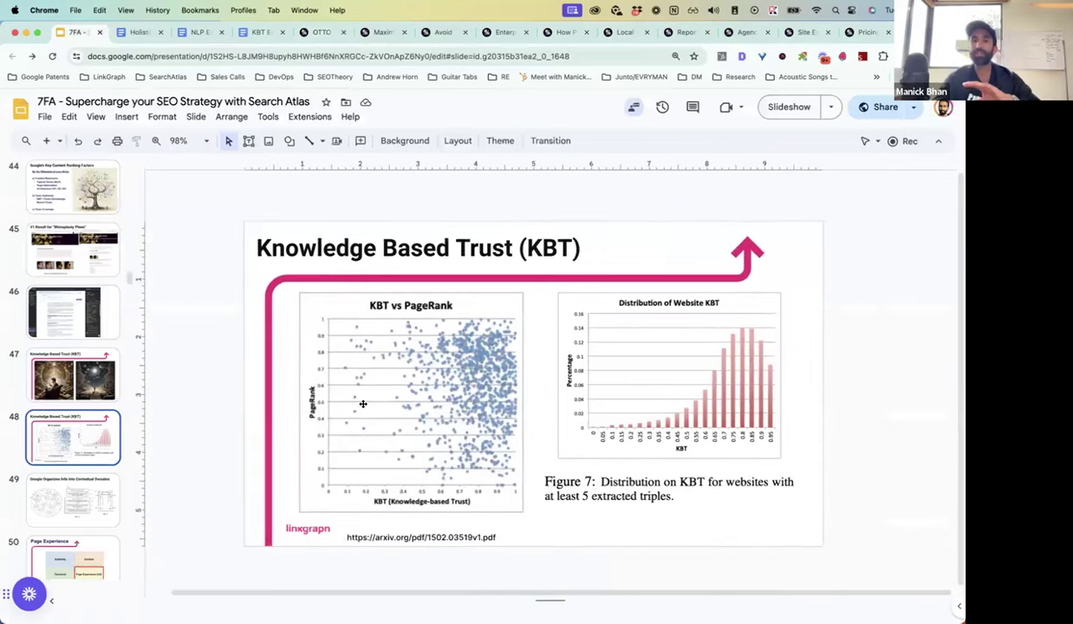
pyautogui.scroll(2, 363, 404)
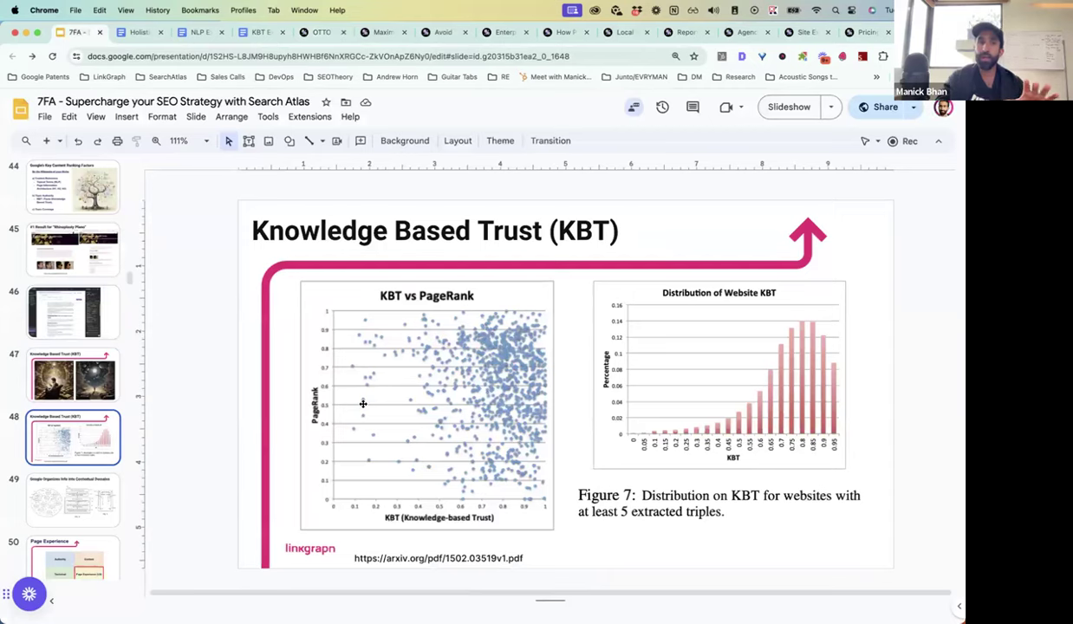
pyautogui.click(80, 477)
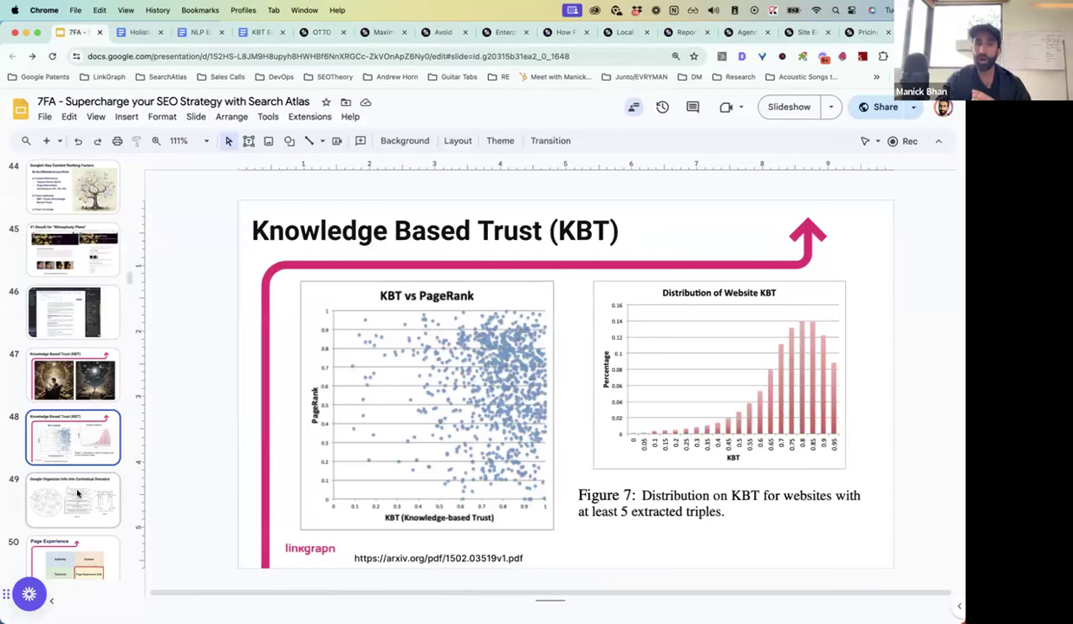
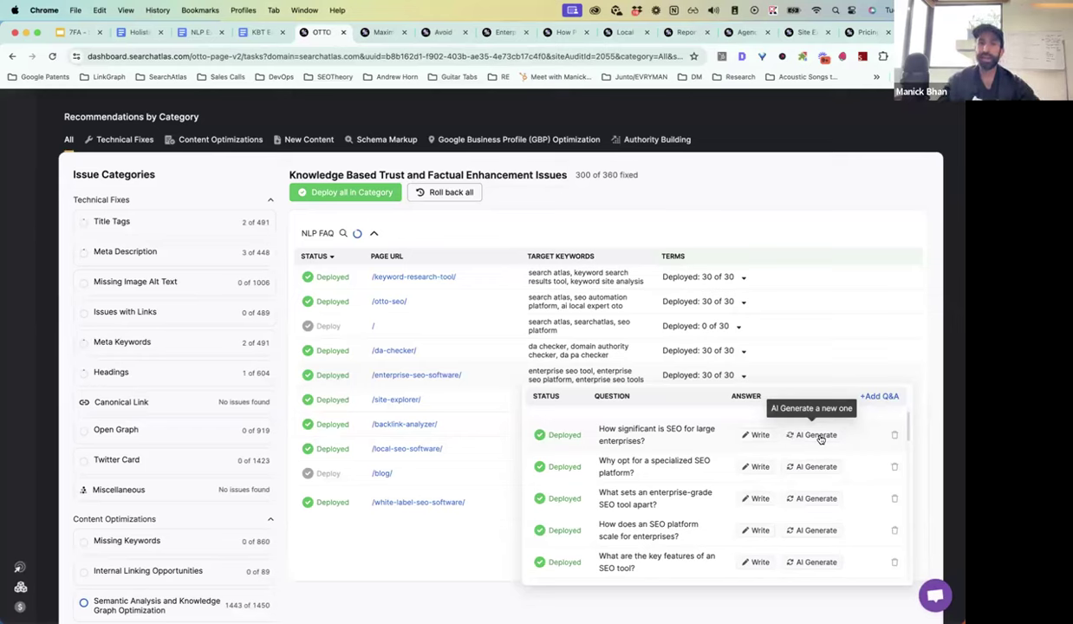
# Close the FAQ questions, open the live /enterprise-seo-software/ page and inspect its main heading in the developer tools.
pyautogui.click(486, 552)
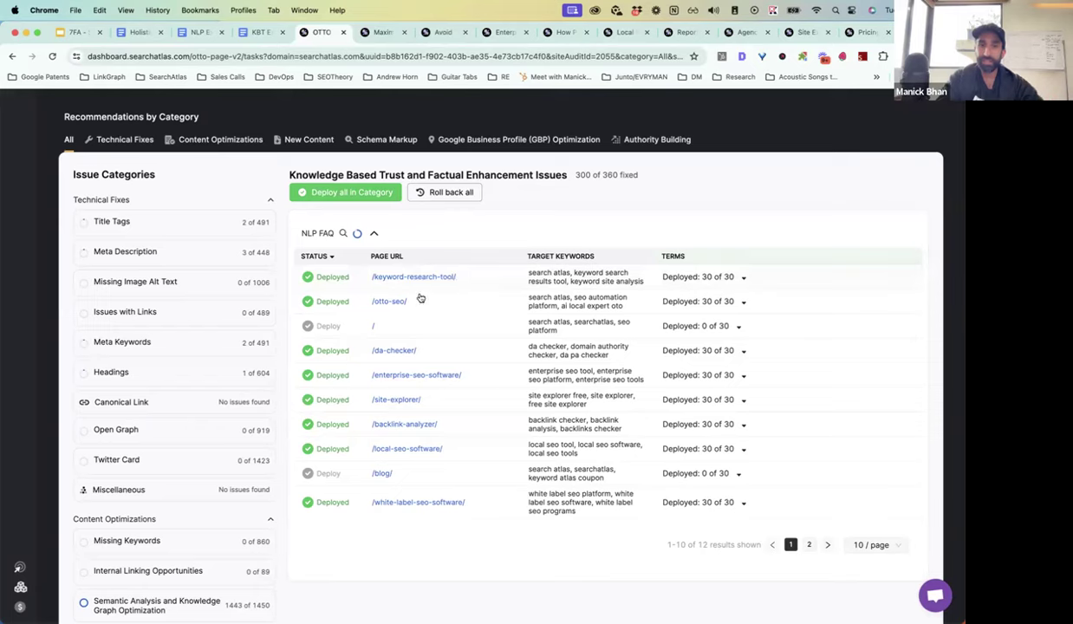
pyautogui.click(412, 374)
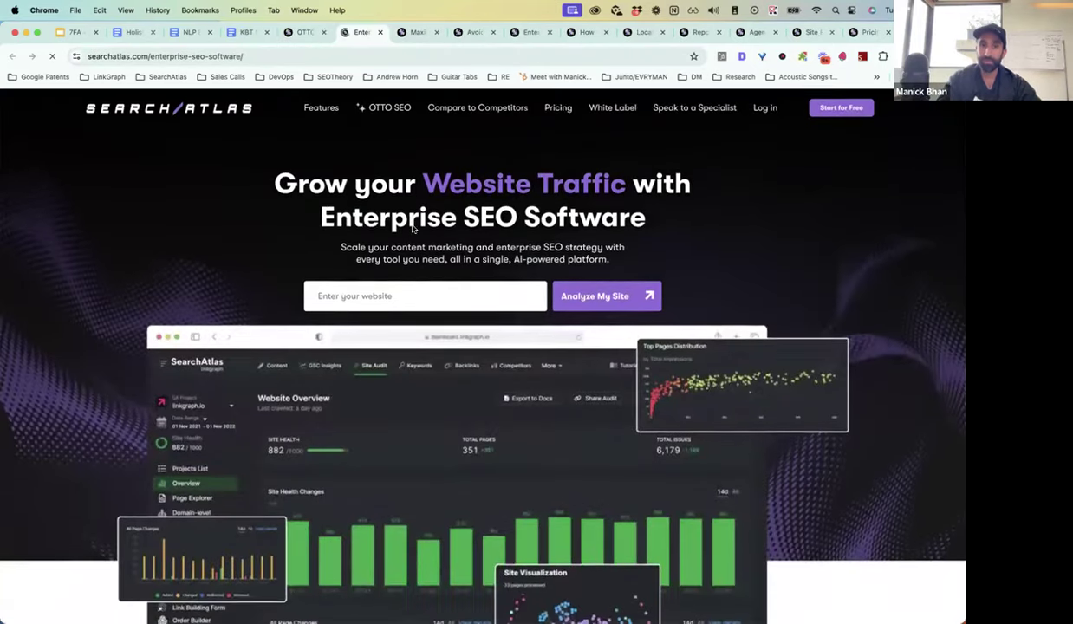
pyautogui.rightClick(415, 227)
pyautogui.press('Escape')
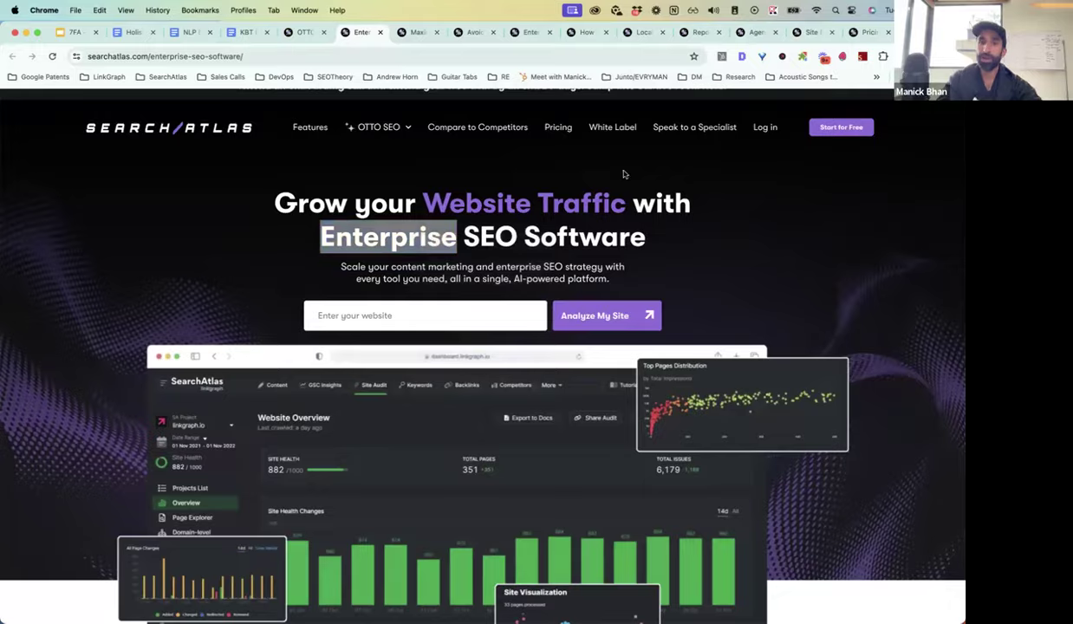
pyautogui.press('super+alt+i')
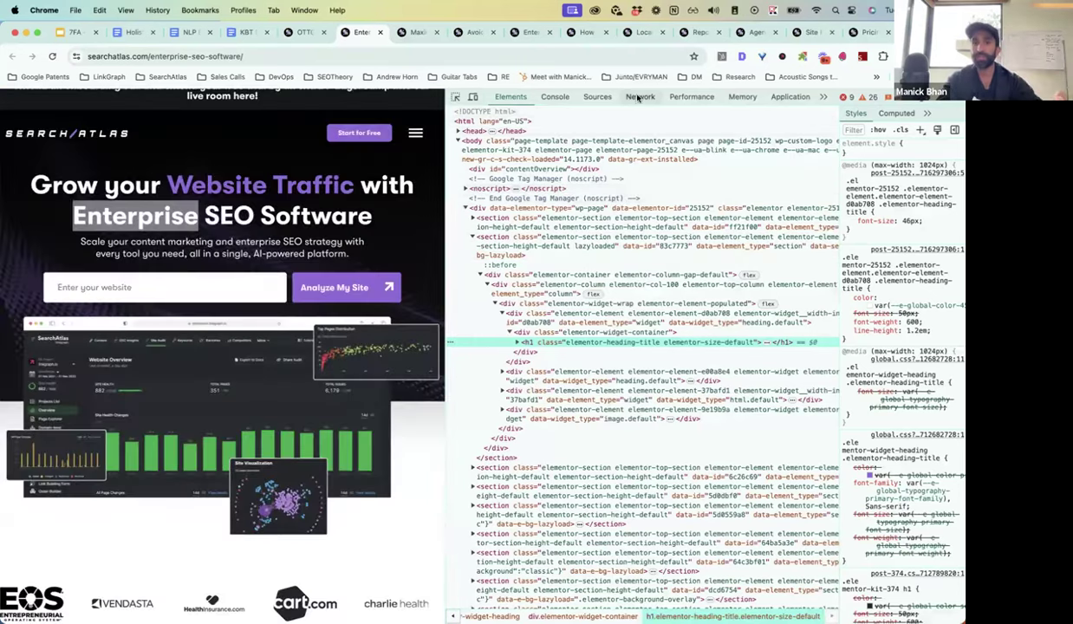
# Return to the OTTO dashboard and view the Topical Maps and Supplemental Content category.
pyautogui.click(294, 39)
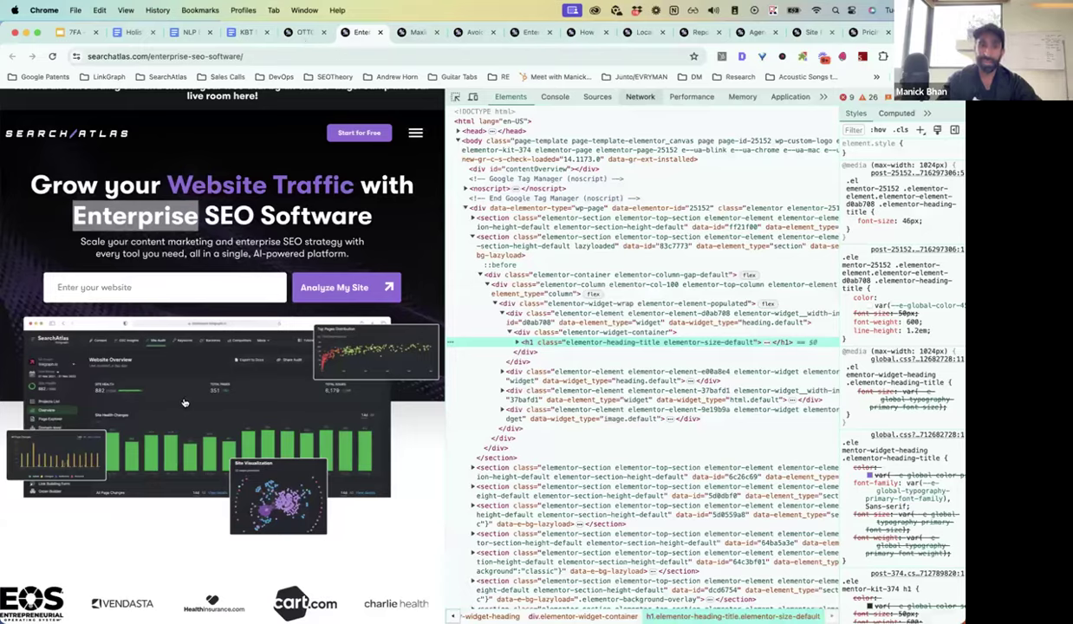
pyautogui.scroll(-5, 182, 404)
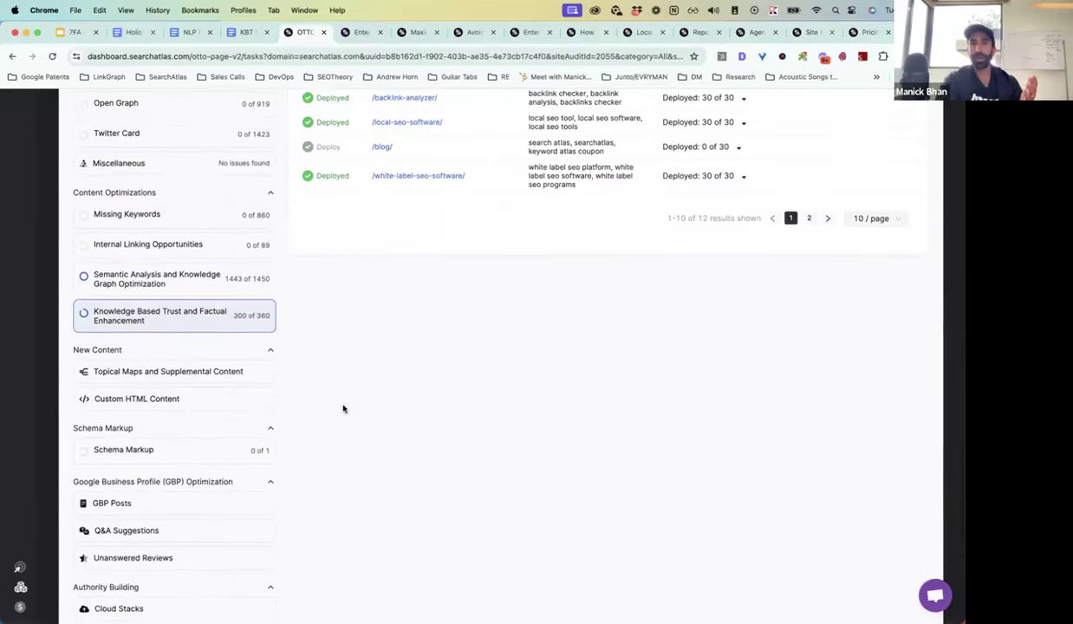
pyautogui.scroll(2, 343, 407)
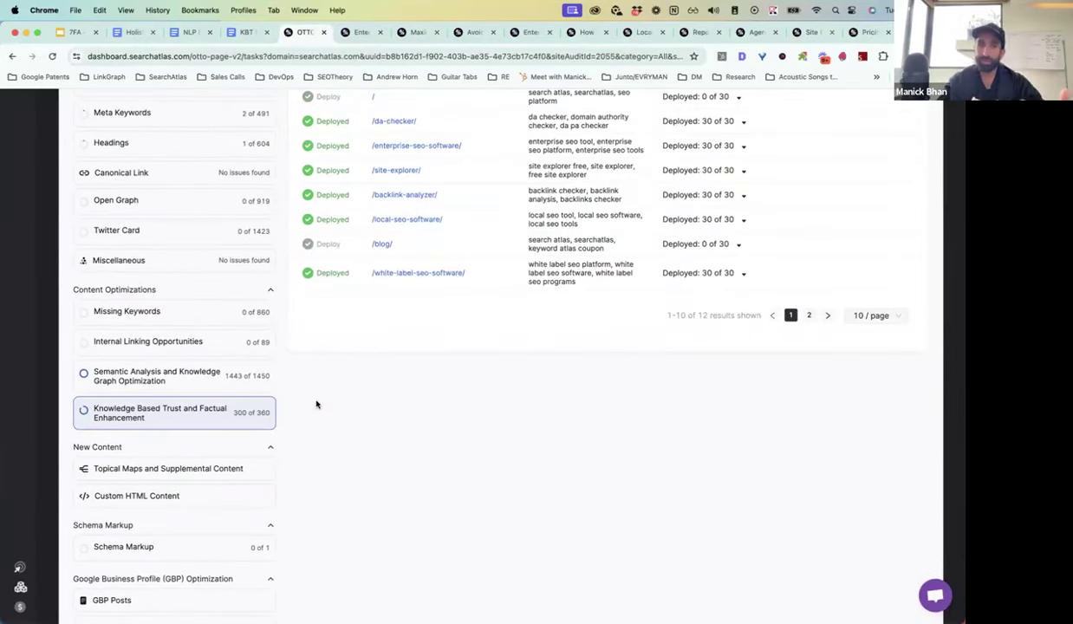
pyautogui.click(199, 469)
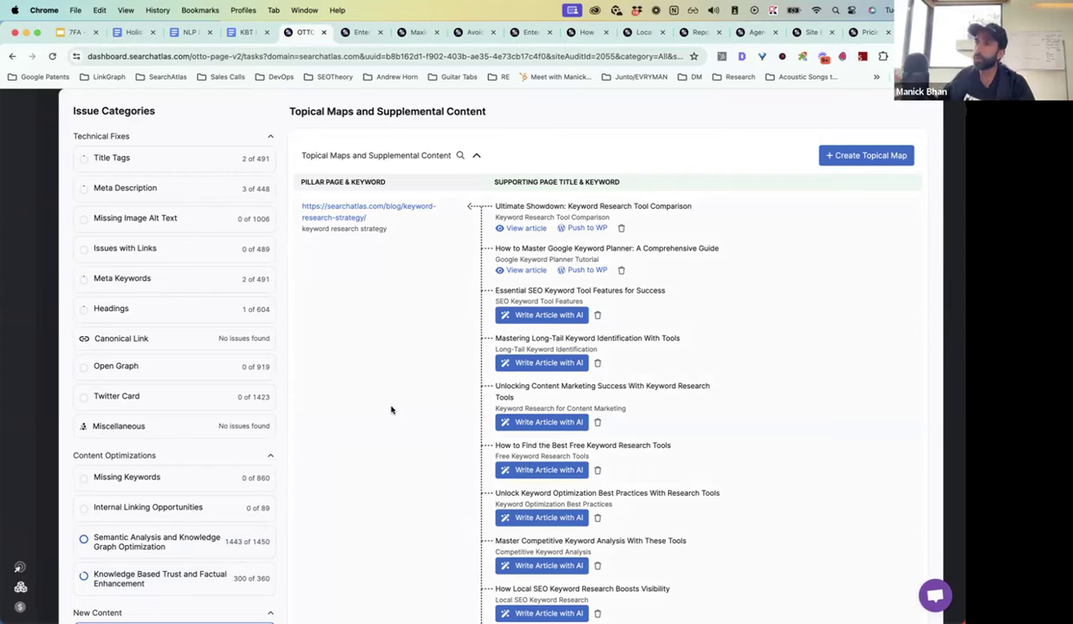
# View the pages and keywords offered for creating new topical maps, and close the list without changes.
pyautogui.scroll(3, 671, 376)
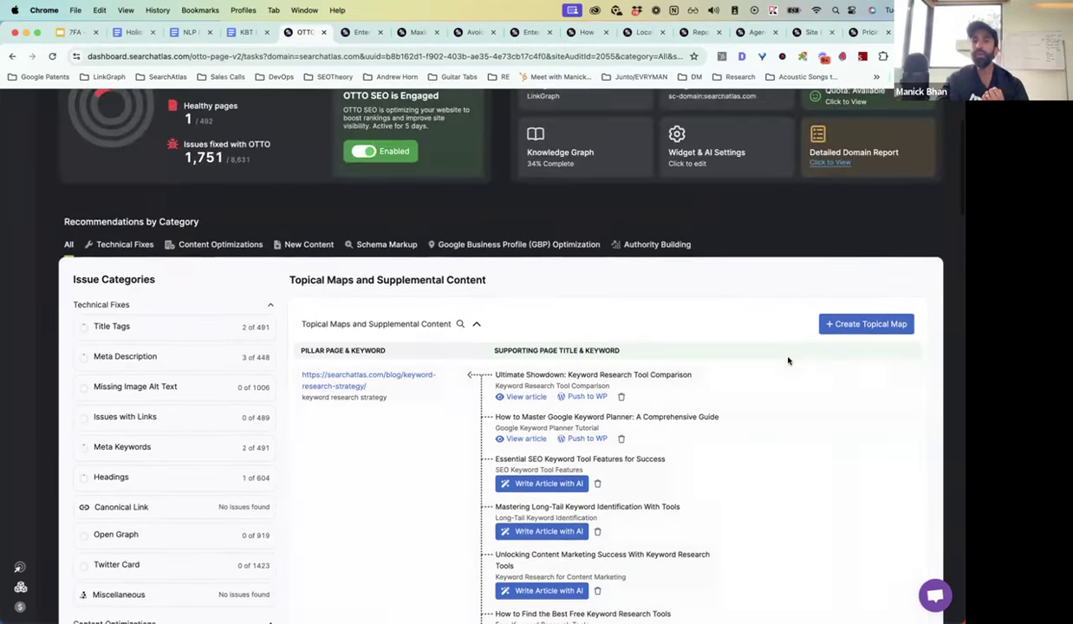
pyautogui.scroll(-2, 788, 360)
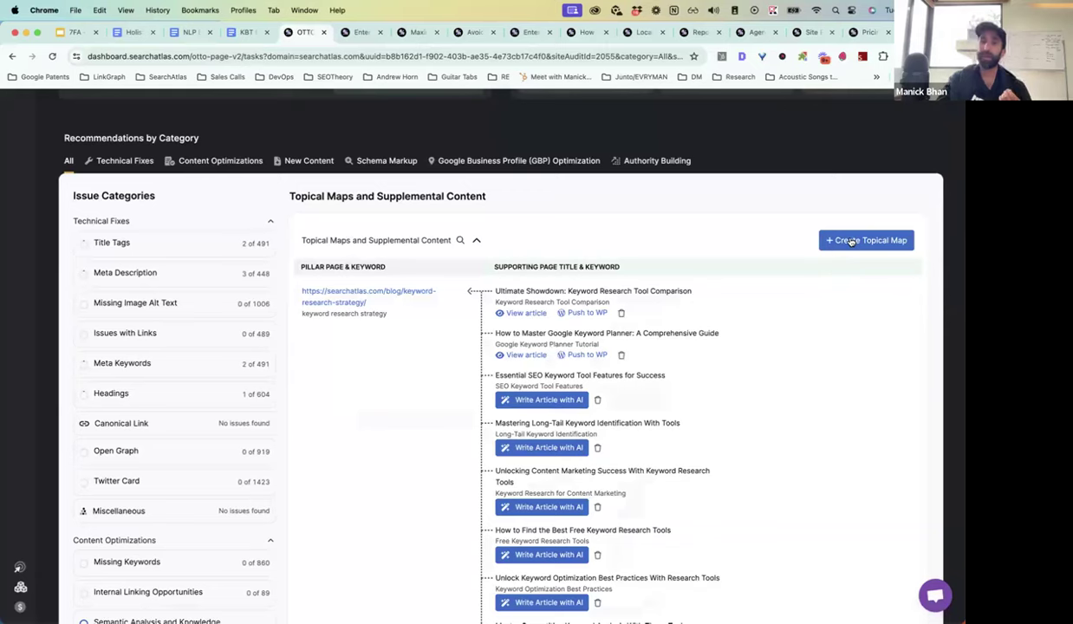
pyautogui.click(851, 243)
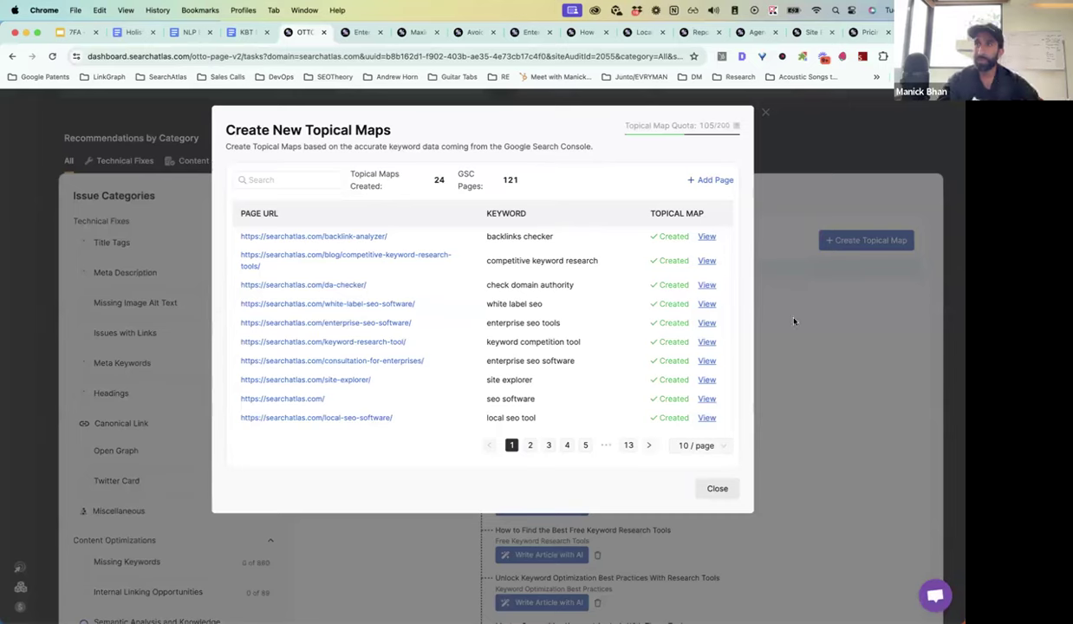
pyautogui.press('Escape')
# Look through the pillar pages and their supporting articles, and examine the topical map for /seo-topical-maps/ and its categories.
pyautogui.scroll(-2, 563, 360)
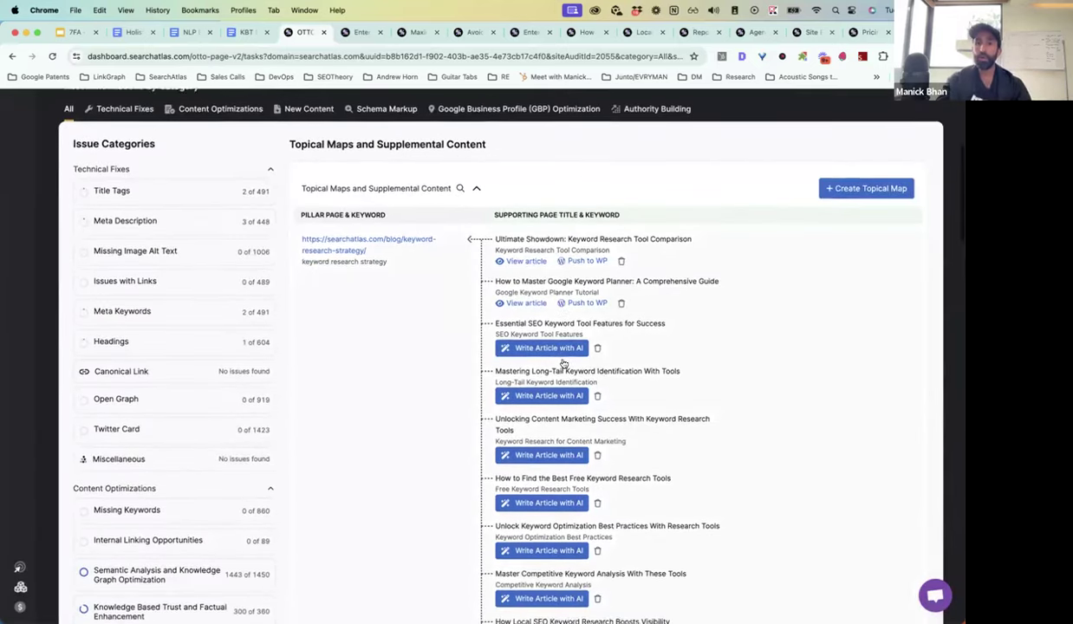
pyautogui.scroll(-5, 563, 363)
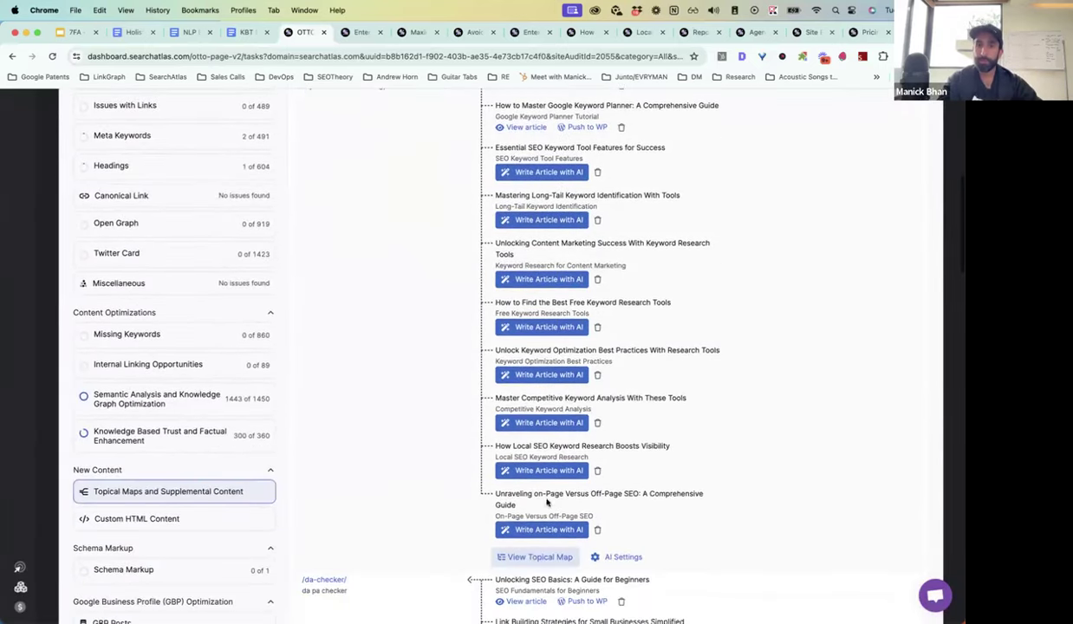
pyautogui.scroll(2, 534, 557)
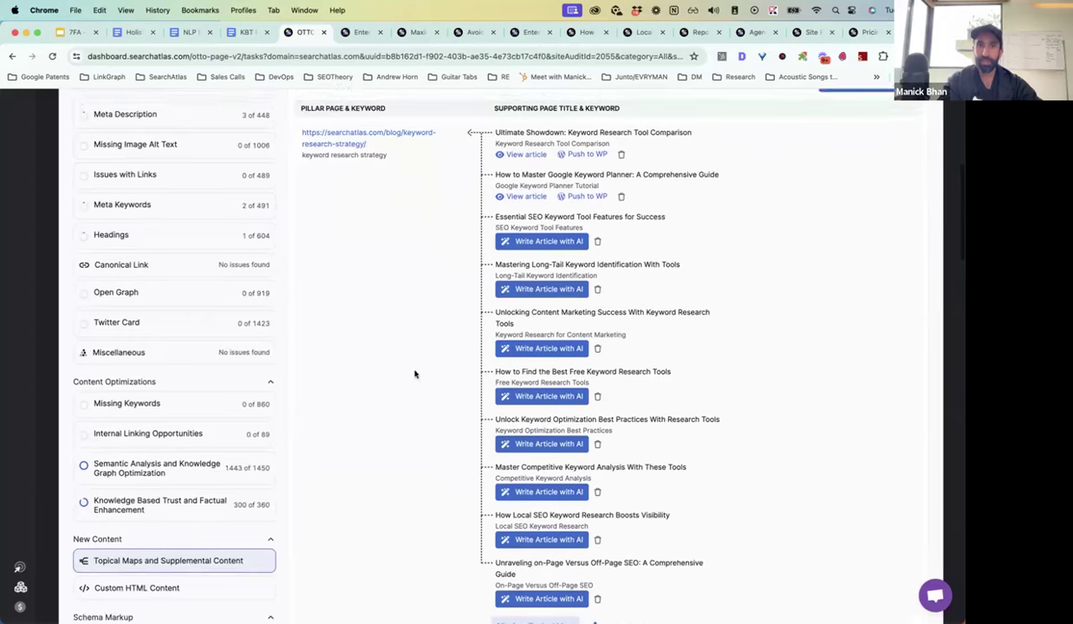
pyautogui.scroll(1, 411, 247)
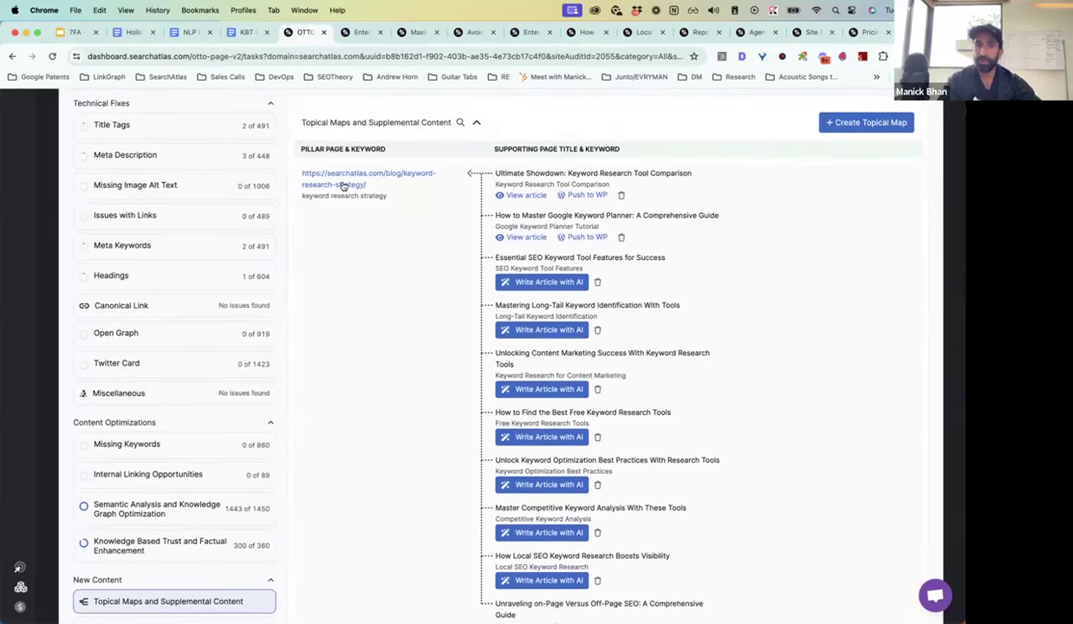
pyautogui.scroll(-15, 344, 186)
pyautogui.scroll(-6, 343, 185)
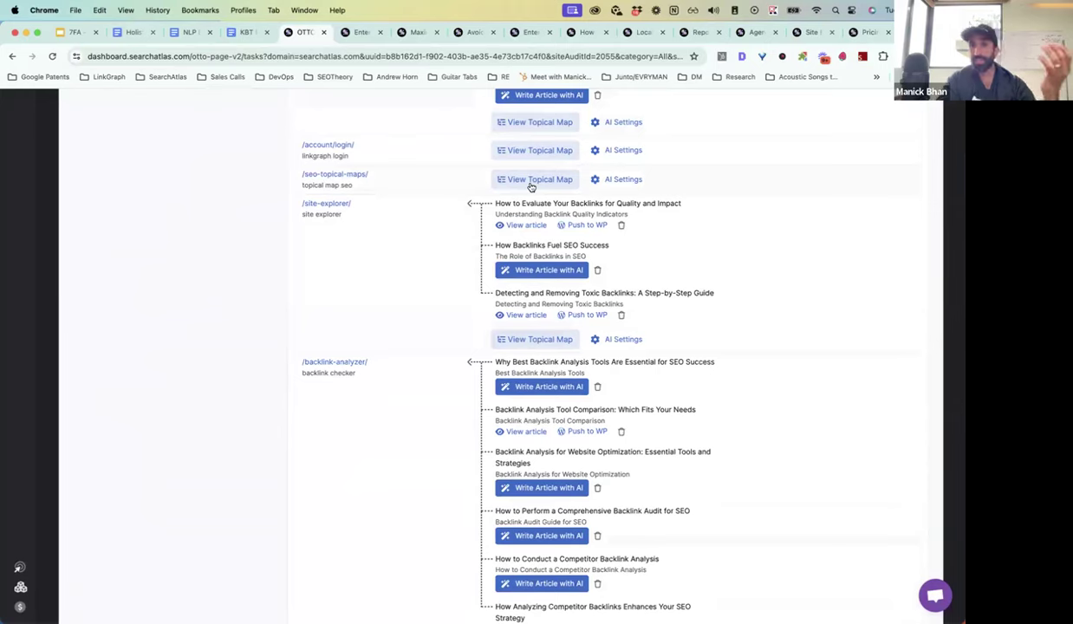
pyautogui.click(531, 180)
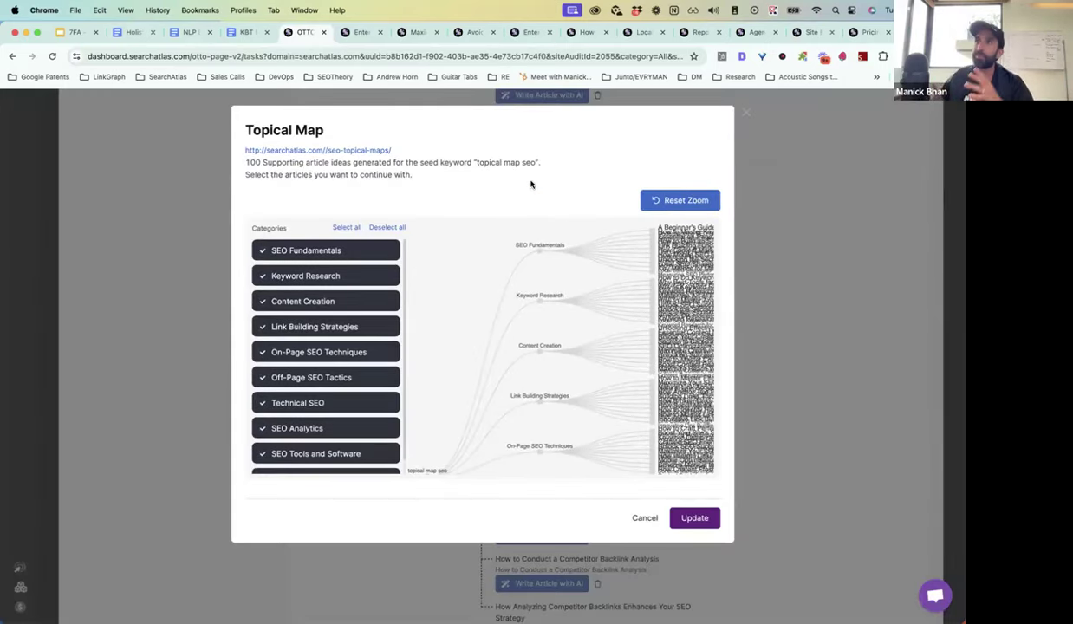
pyautogui.scroll(-1, 352, 327)
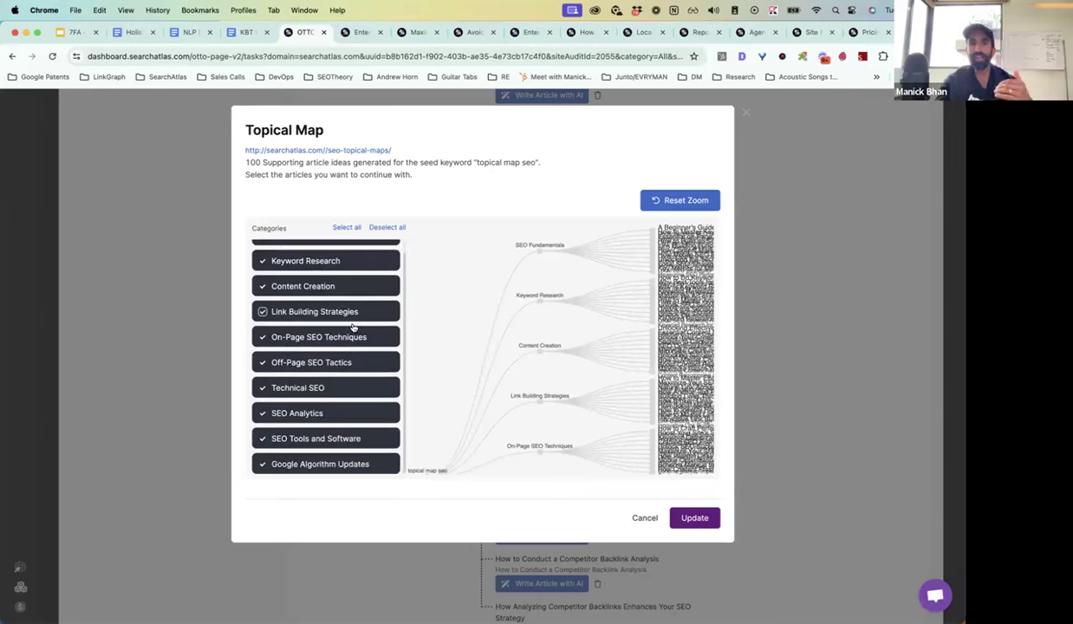
pyautogui.scroll(1, 355, 326)
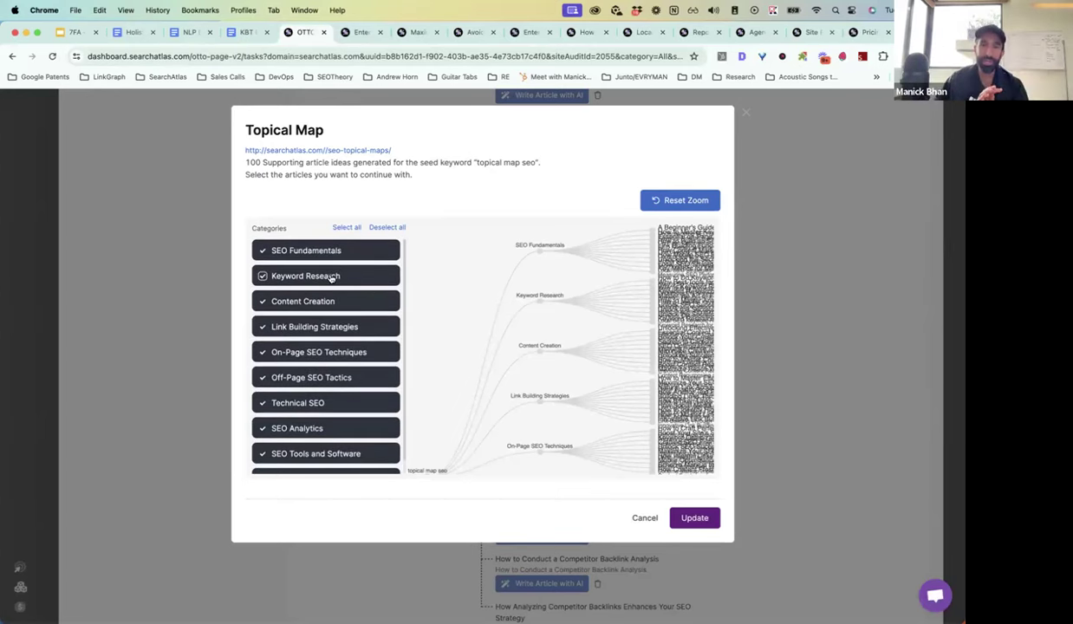
pyautogui.scroll(-2, 463, 282)
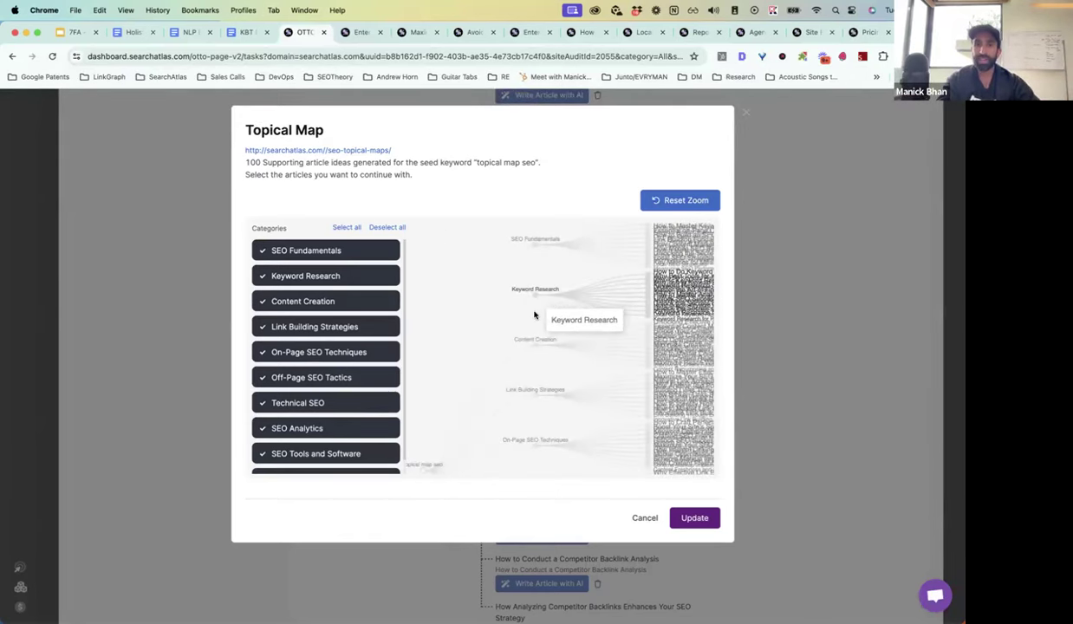
# Select the article "Unlocking Effective Content Creation Strategies for Your Website" from the Content Creation branch of the topical map.
pyautogui.moveTo(498, 308); pyautogui.dragTo(474, 306)
pyautogui.hscroll(2, 474, 306)
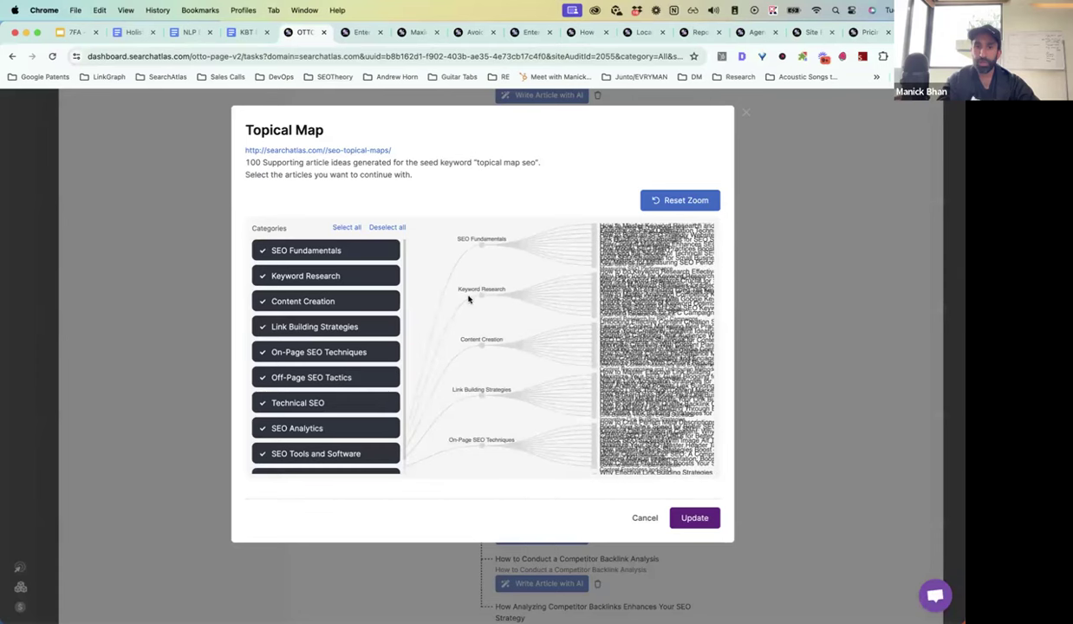
pyautogui.scroll(-2, 460, 290)
pyautogui.hscroll(2, 459, 290)
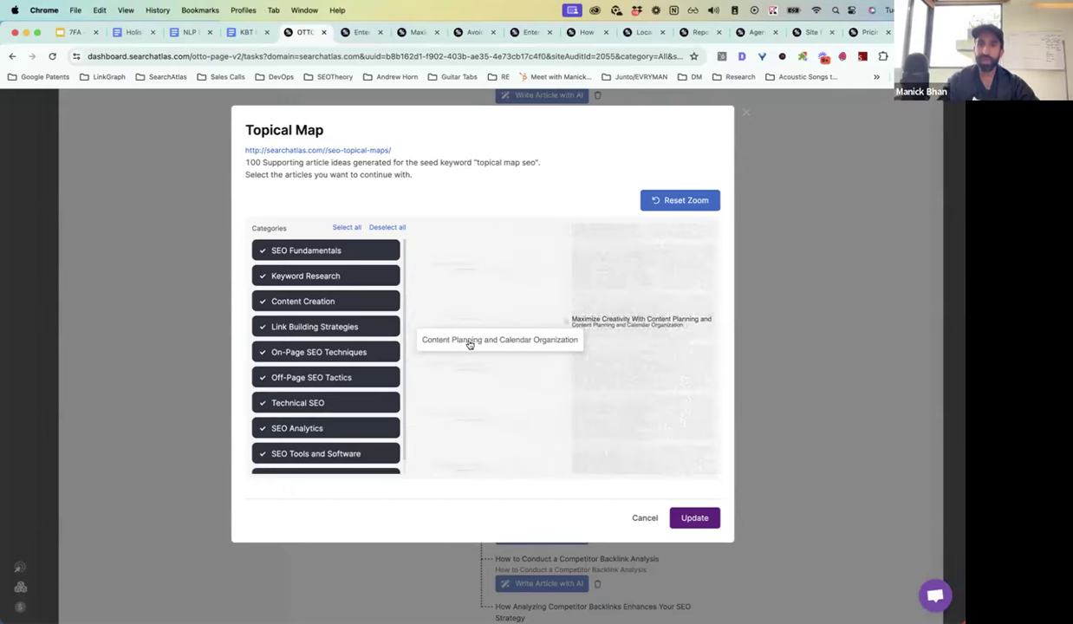
pyautogui.scroll(5, 544, 371)
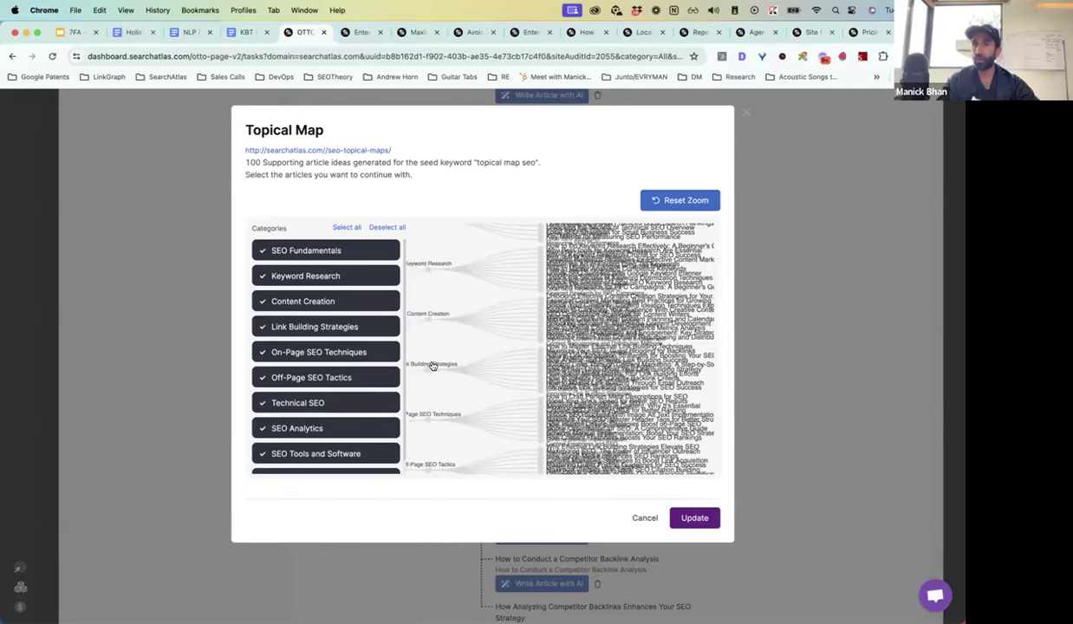
pyautogui.scroll(2, 609, 241)
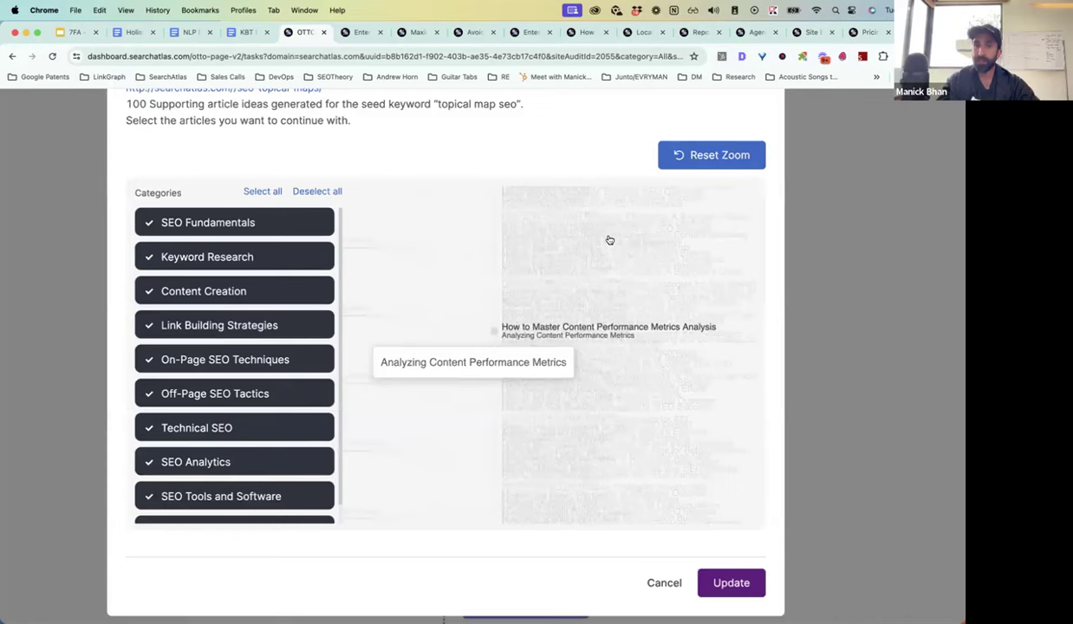
pyautogui.scroll(3, 419, 285)
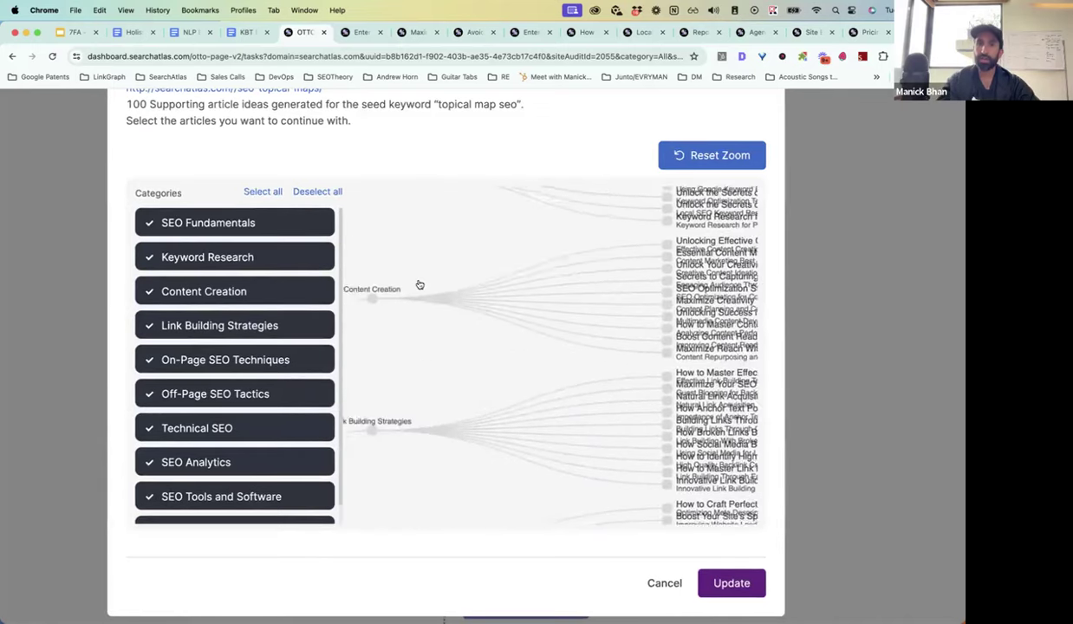
pyautogui.click(379, 268)
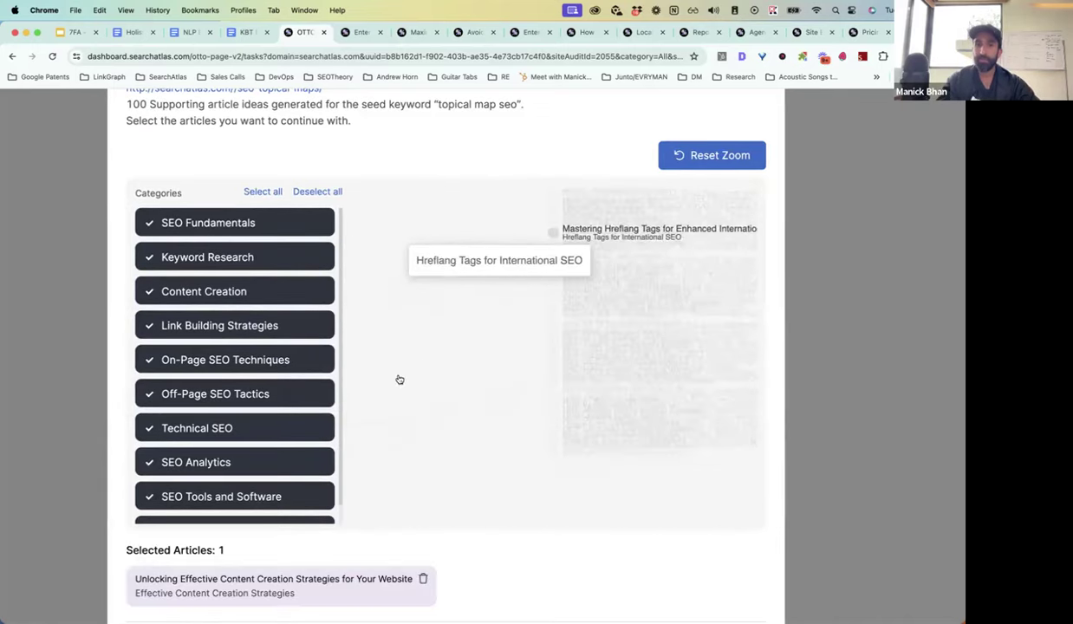
# Select the ten On-Page SEO Techniques articles, from "How to Craft Perfect Meta Descriptions for SEO" to "How Content Freshness Boosts Your SEO Rankings".
pyautogui.scroll(-3, 416, 356)
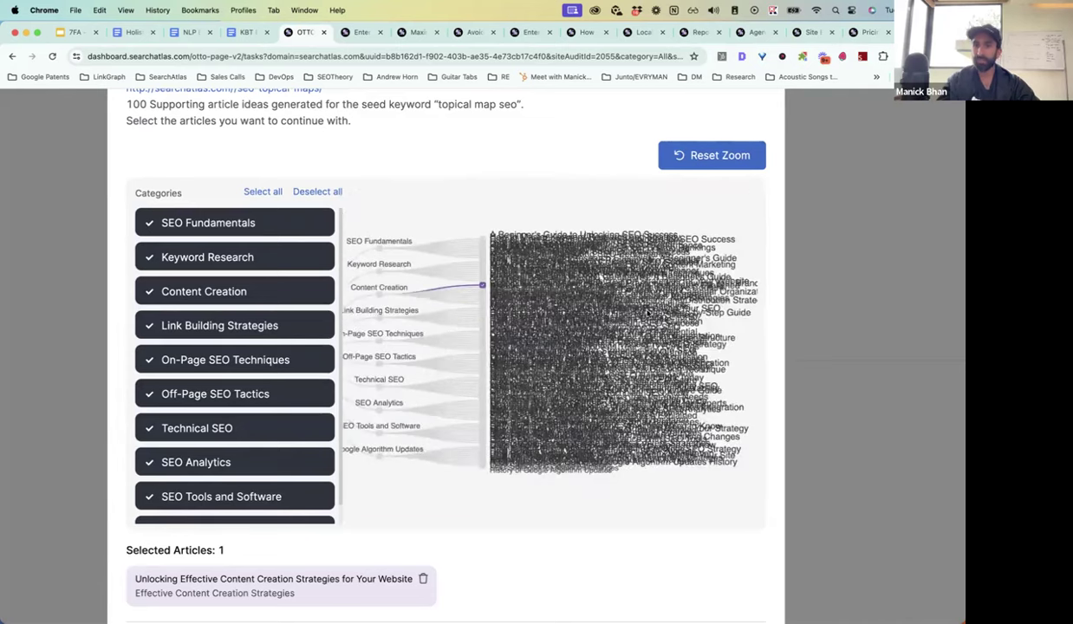
pyautogui.scroll(3, 663, 310)
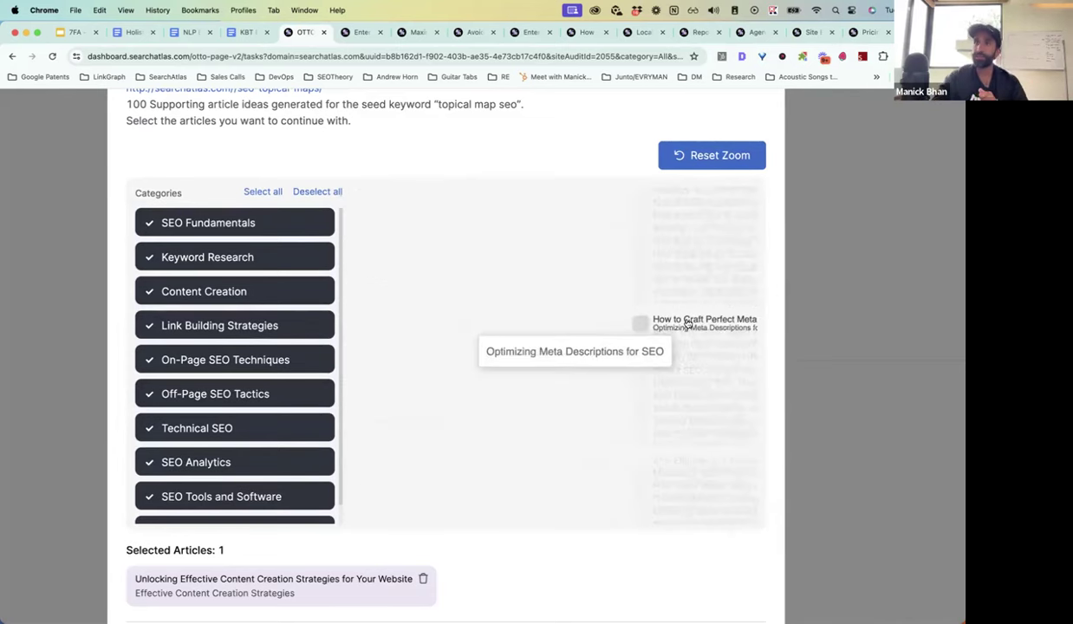
pyautogui.click(641, 323)
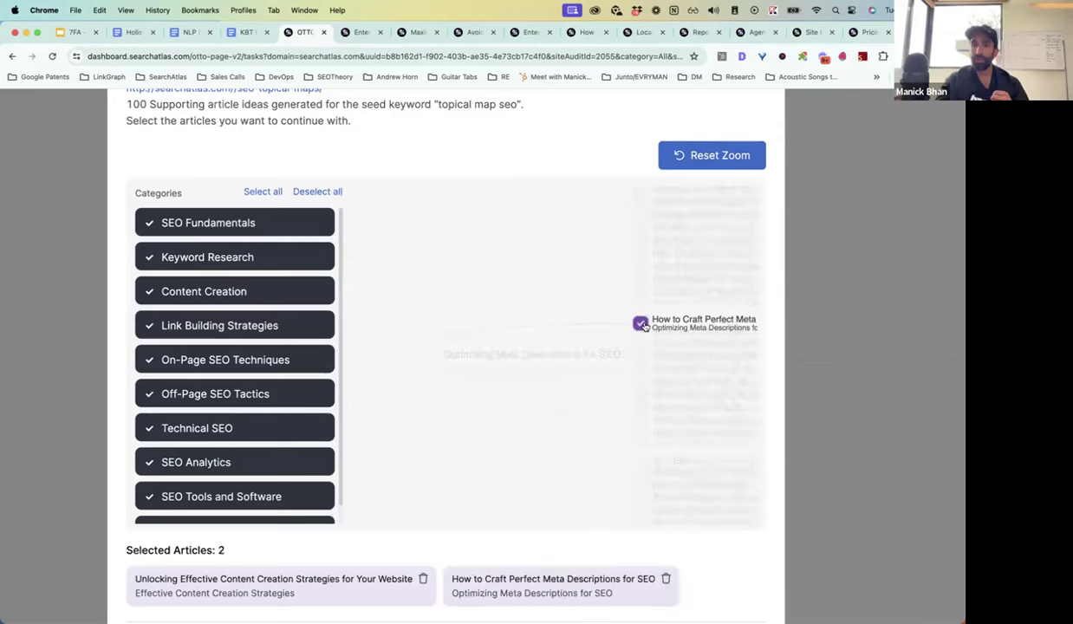
pyautogui.click(642, 345)
pyautogui.click(641, 355)
pyautogui.click(641, 368)
pyautogui.click(641, 381)
pyautogui.click(641, 401)
pyautogui.click(642, 419)
pyautogui.click(642, 422)
pyautogui.click(641, 427)
pyautogui.click(639, 436)
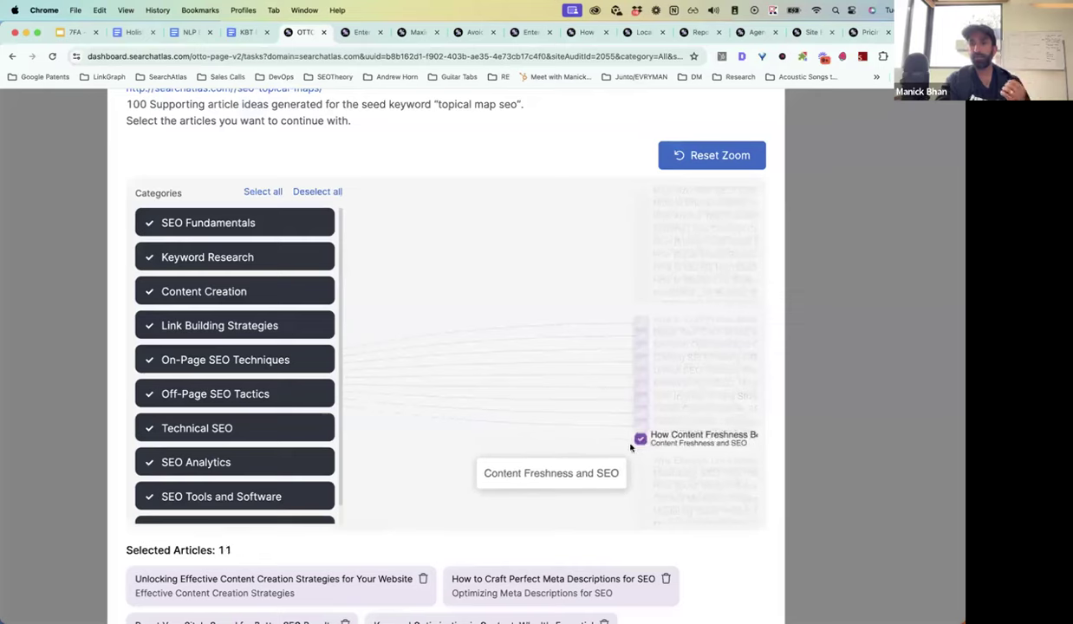
# Review the selected supporting articles and update the /seo-topical-maps/ topical map with them.
pyautogui.scroll(-3, 575, 523)
pyautogui.scroll(-5, 605, 543)
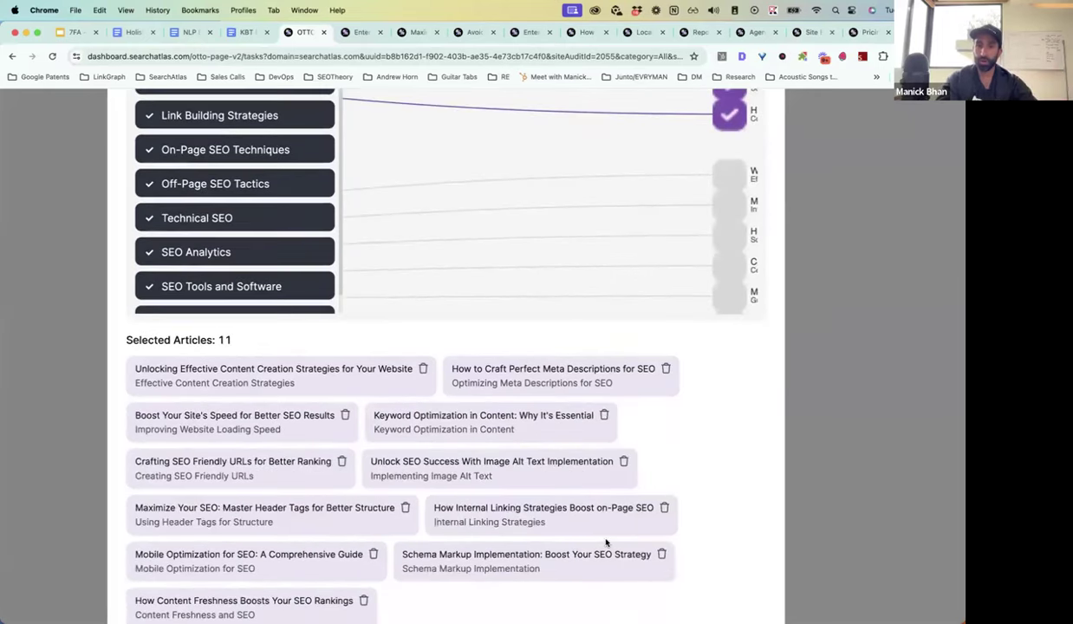
pyautogui.scroll(-2, 687, 491)
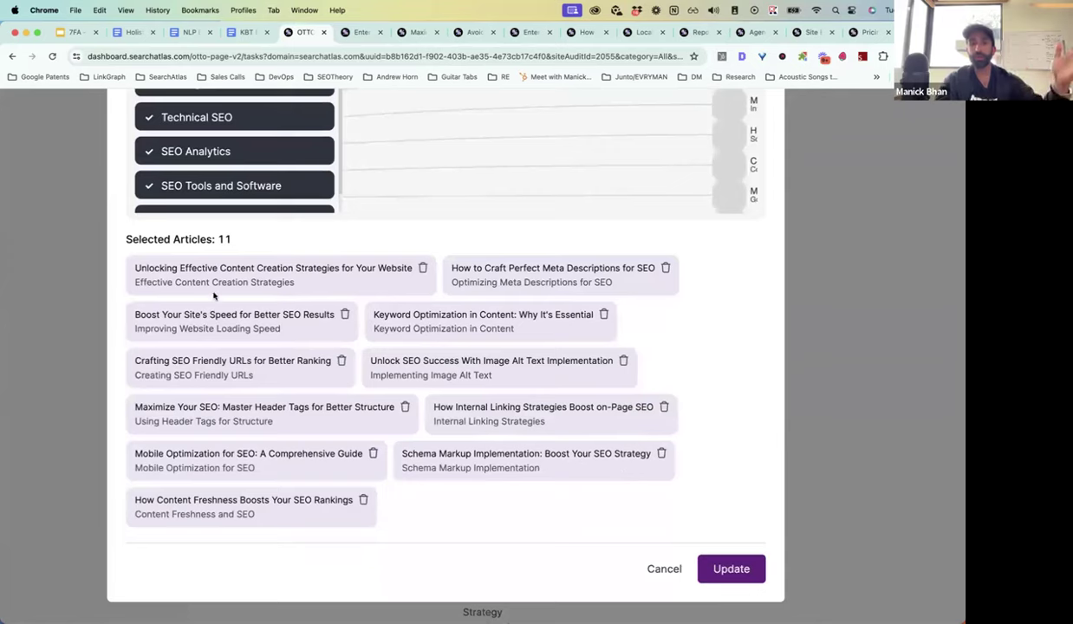
pyautogui.click(730, 568)
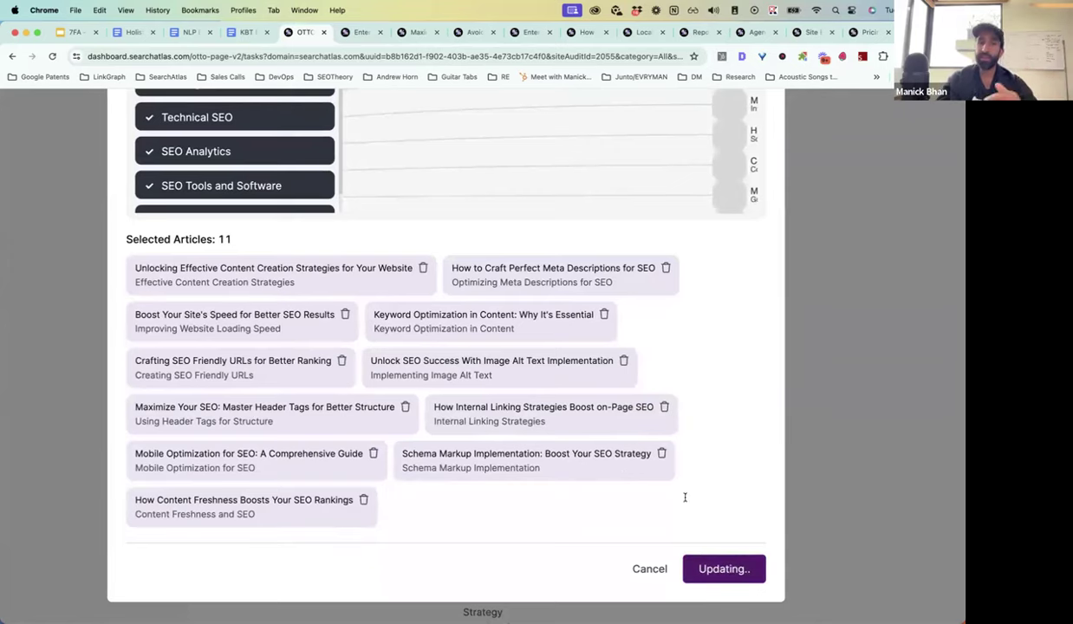
# Have AI write the article "Unlocking Effective Content Creation Strategies for Your Website" under /seo-topical-maps/.
pyautogui.scroll(5, 618, 436)
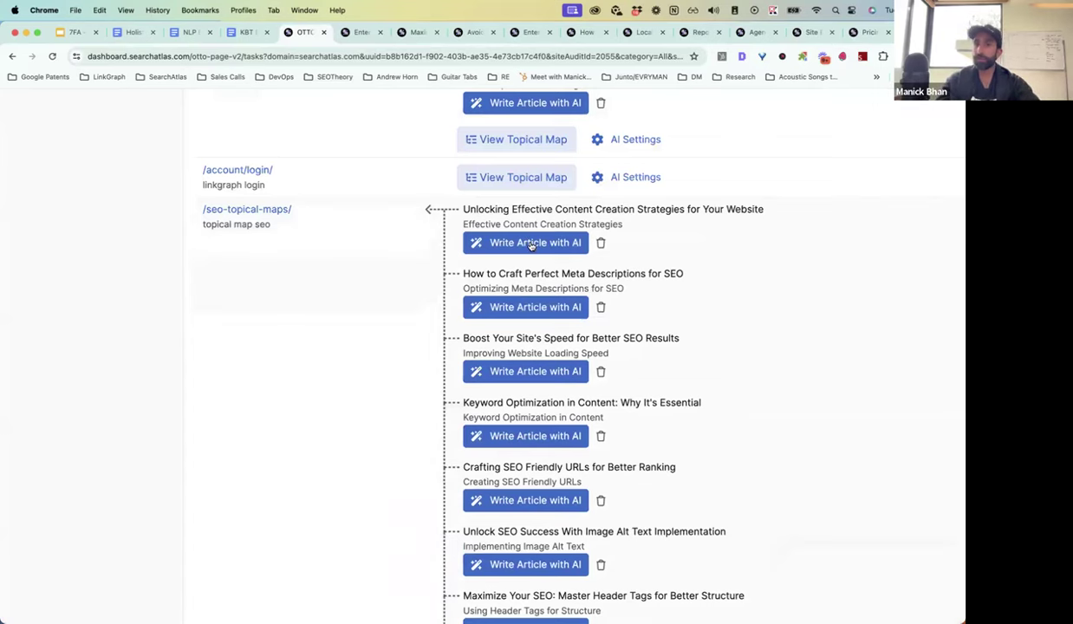
pyautogui.click(530, 243)
pyautogui.scroll(-5, 601, 555)
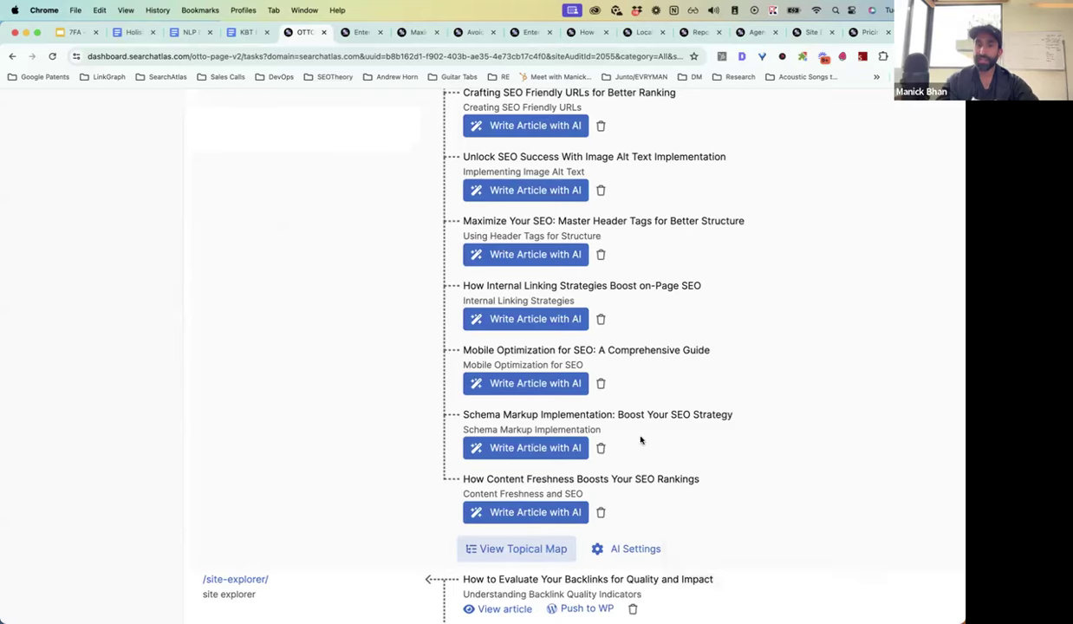
# View the business information in the site's Knowledge Graph, and close it without changes.
pyautogui.scroll(12, 643, 443)
pyautogui.scroll(15, 640, 440)
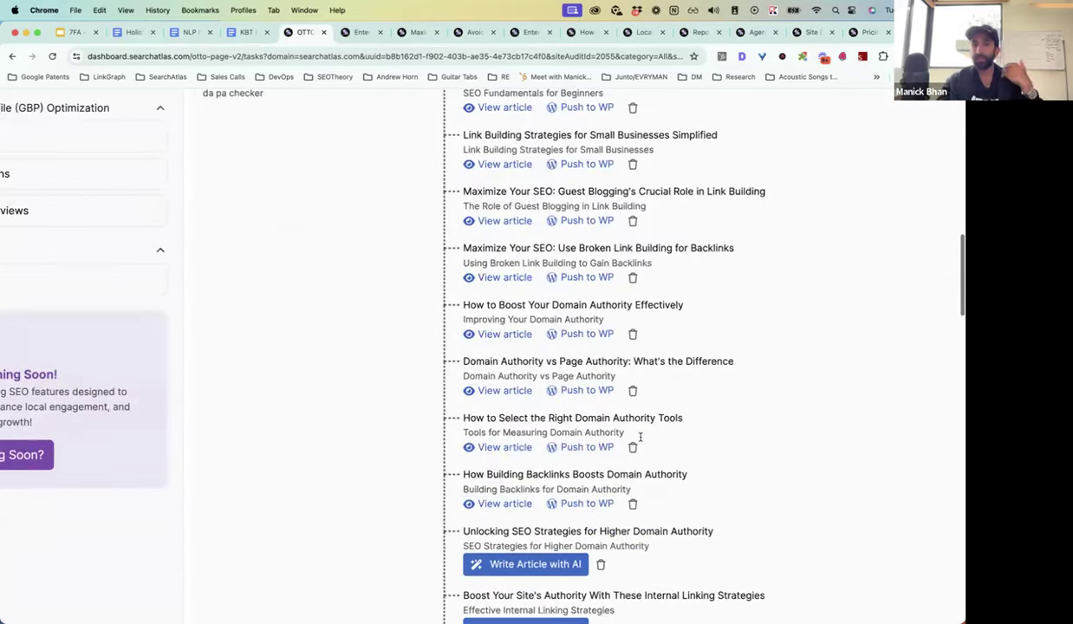
pyautogui.scroll(10, 640, 440)
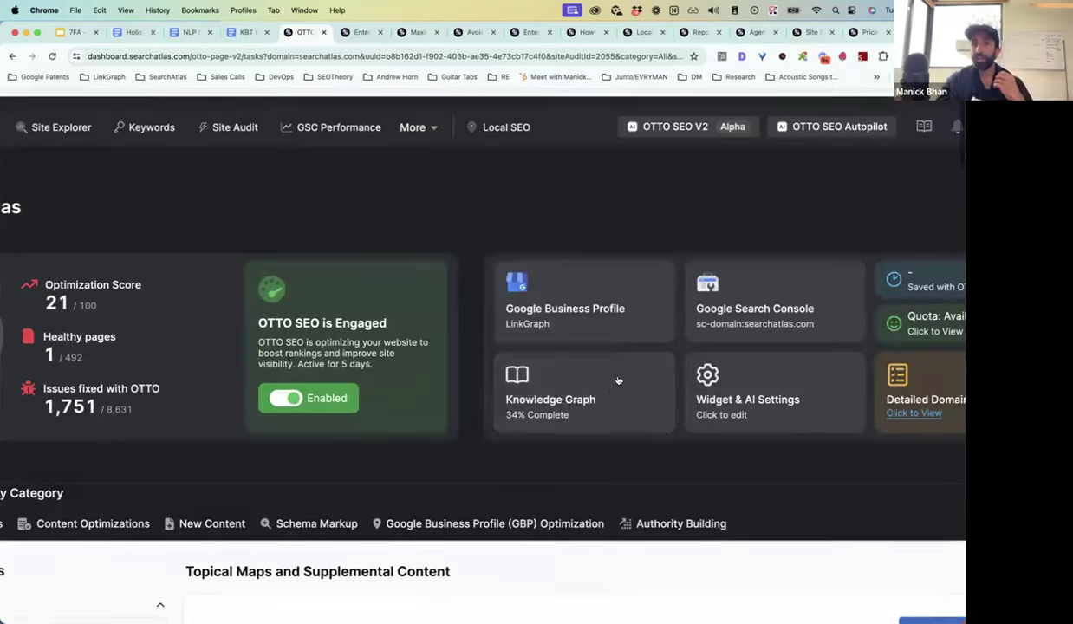
pyautogui.click(611, 382)
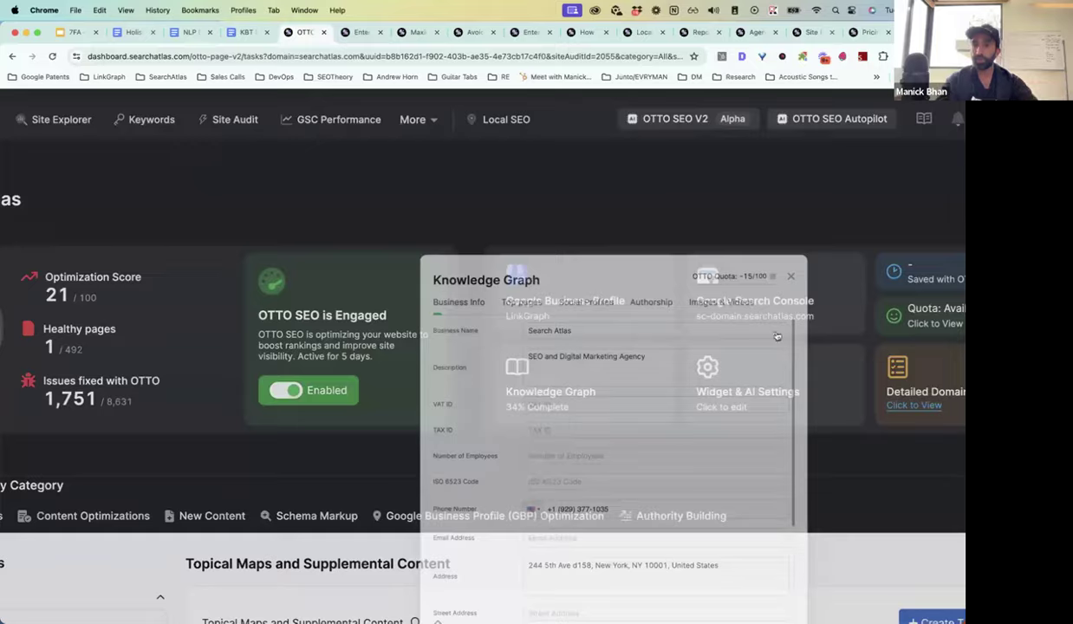
pyautogui.click(559, 235)
# View the AI models offered in the Widget & AI Settings, and close the settings without changing the model.
pyautogui.click(307, 208)
pyautogui.click(332, 215)
pyautogui.click(363, 260)
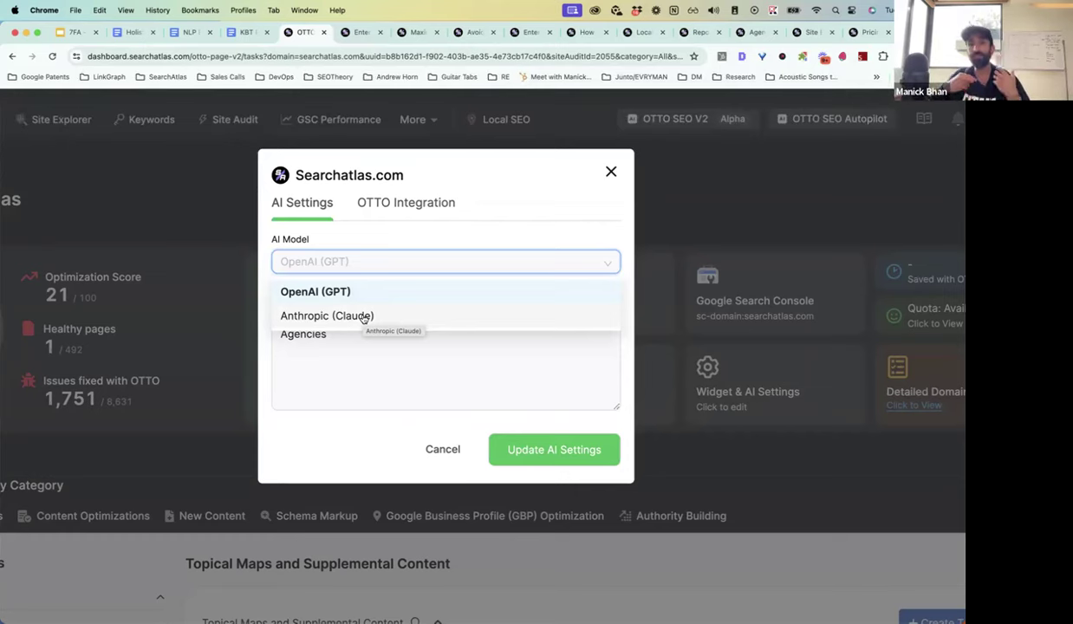
pyautogui.click(646, 300)
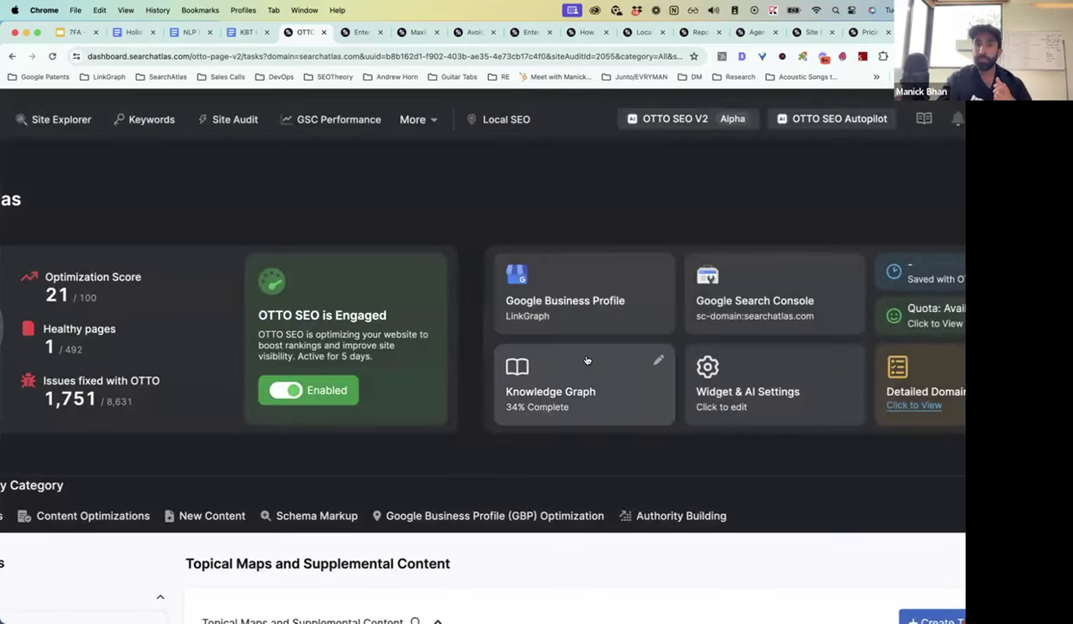
# Check the writing progress of the "Unlocking Effective Content Creation Strategies for Your Website" article under /seo-topical-maps/.
pyautogui.scroll(-1, 586, 360)
pyautogui.scroll(-3, 586, 358)
pyautogui.scroll(-20, 585, 356)
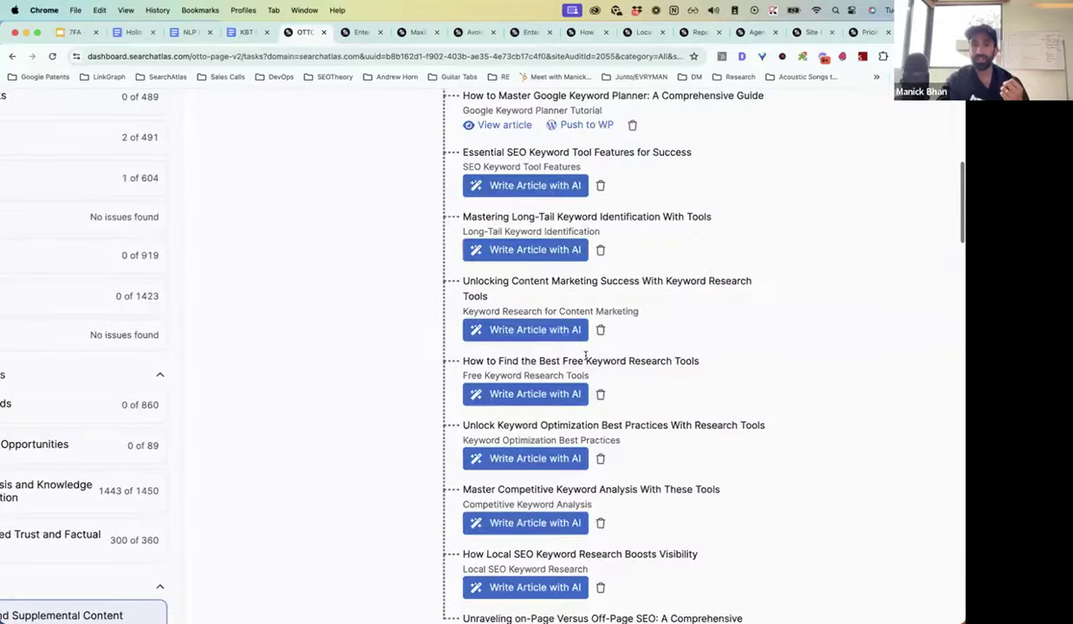
pyautogui.scroll(-1, 585, 355)
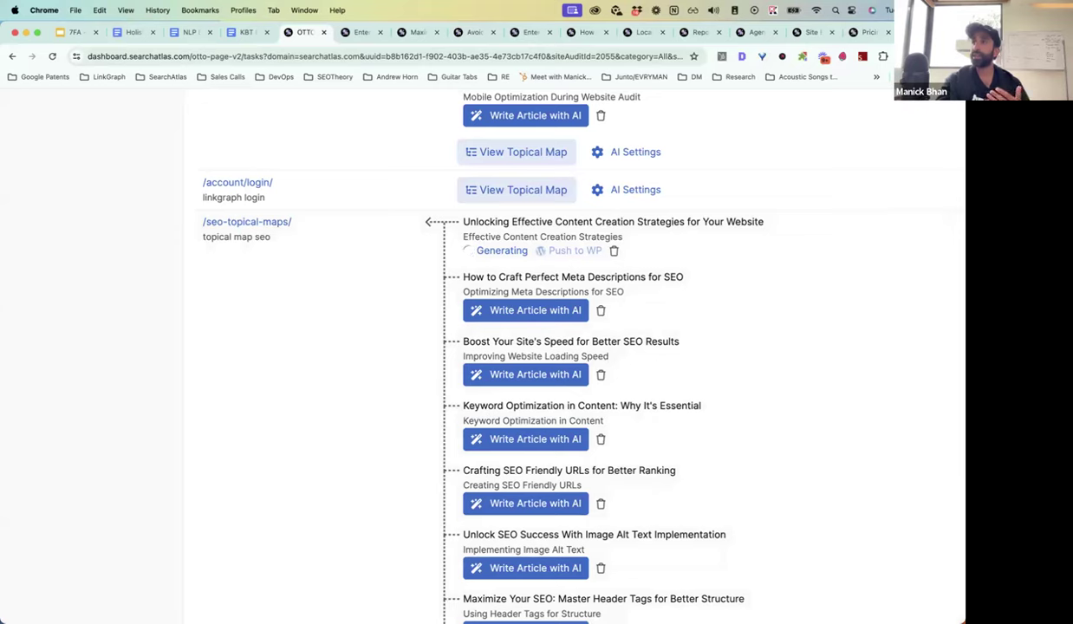
# View the GBP Posts category and look through its published and scheduled posts.
pyautogui.scroll(2, 391, 349)
pyautogui.scroll(10, 391, 349)
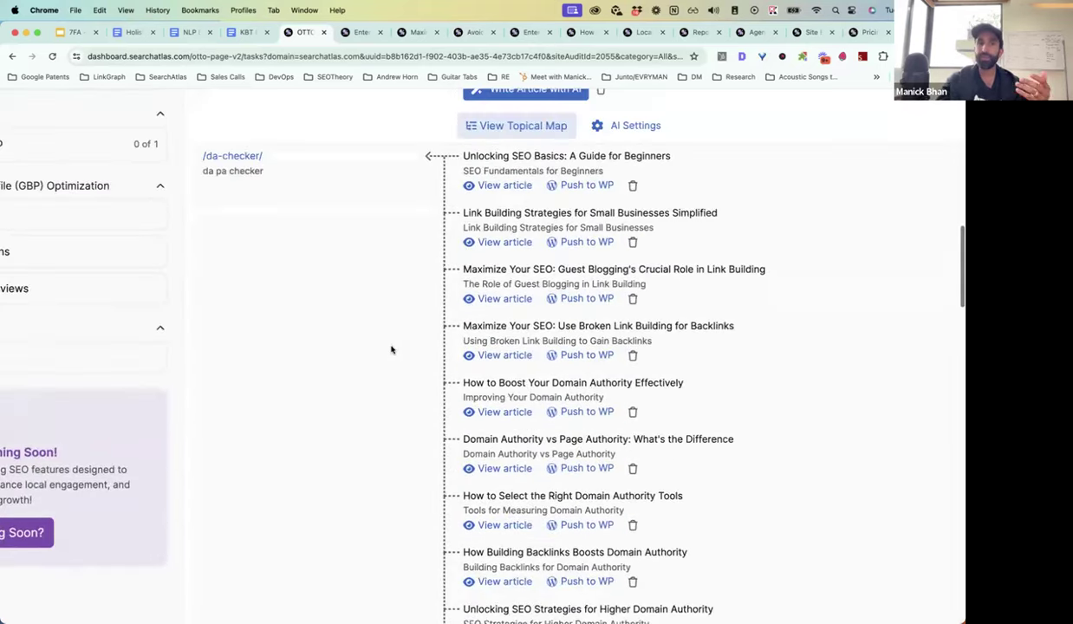
pyautogui.scroll(-3, 373, 345)
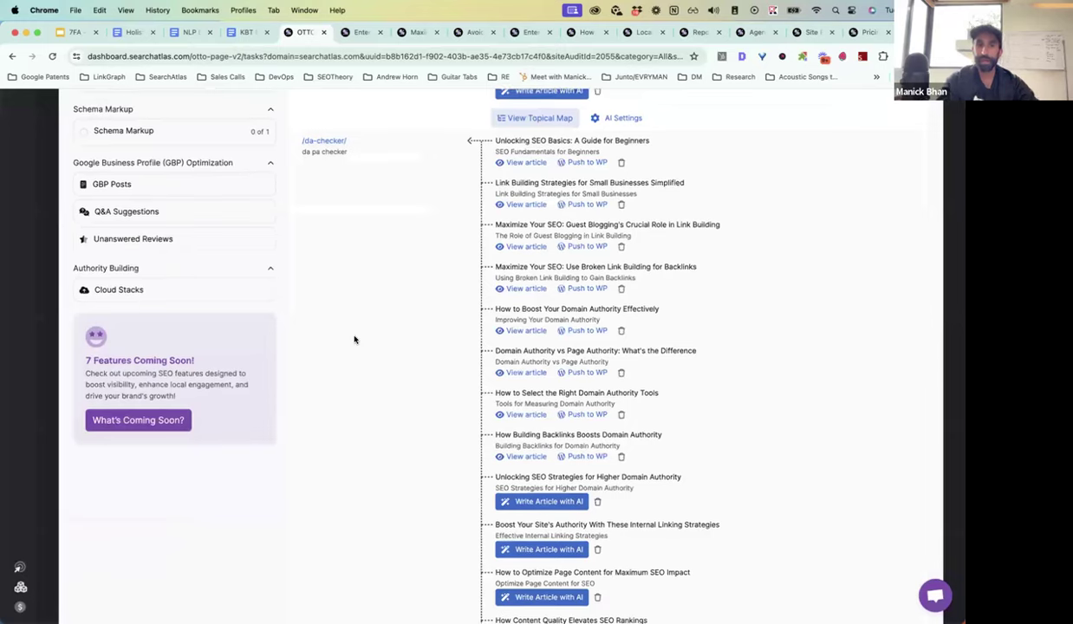
pyautogui.scroll(5, 354, 339)
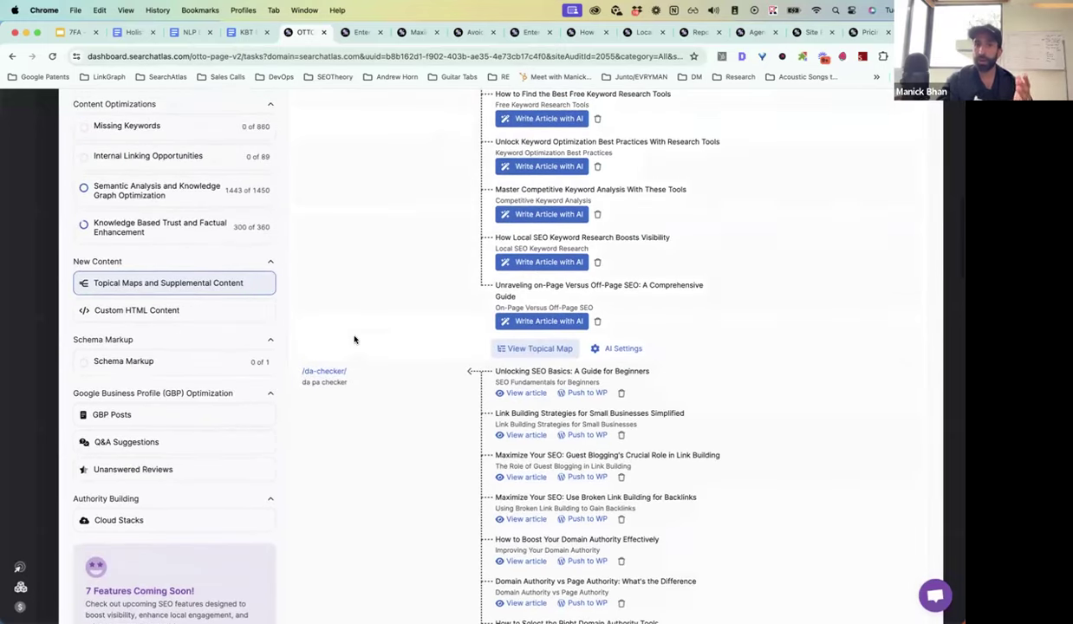
pyautogui.scroll(1, 355, 340)
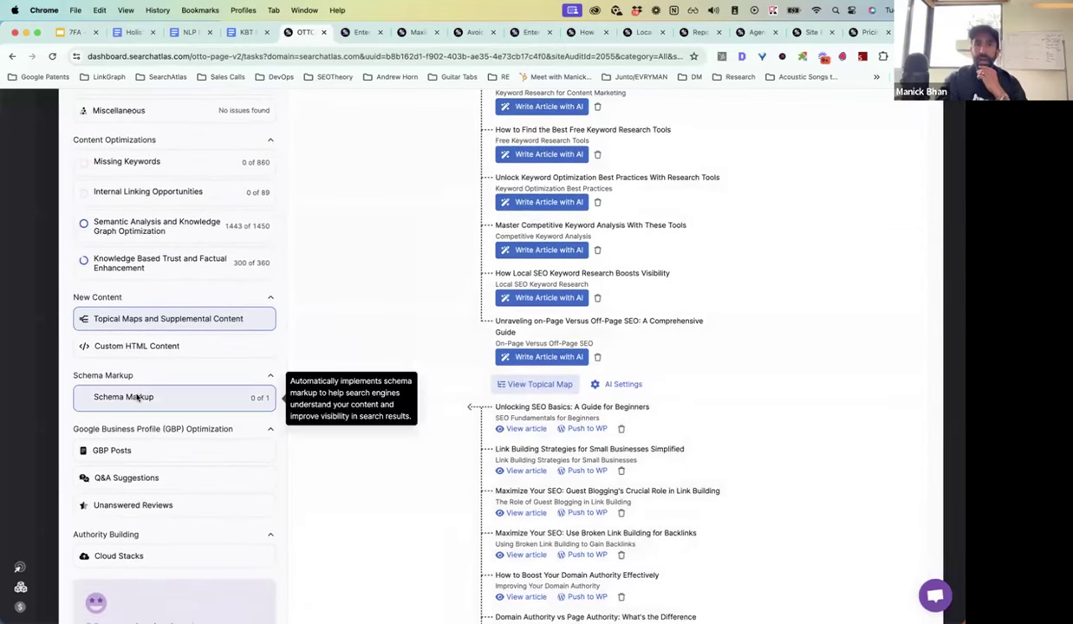
pyautogui.click(146, 449)
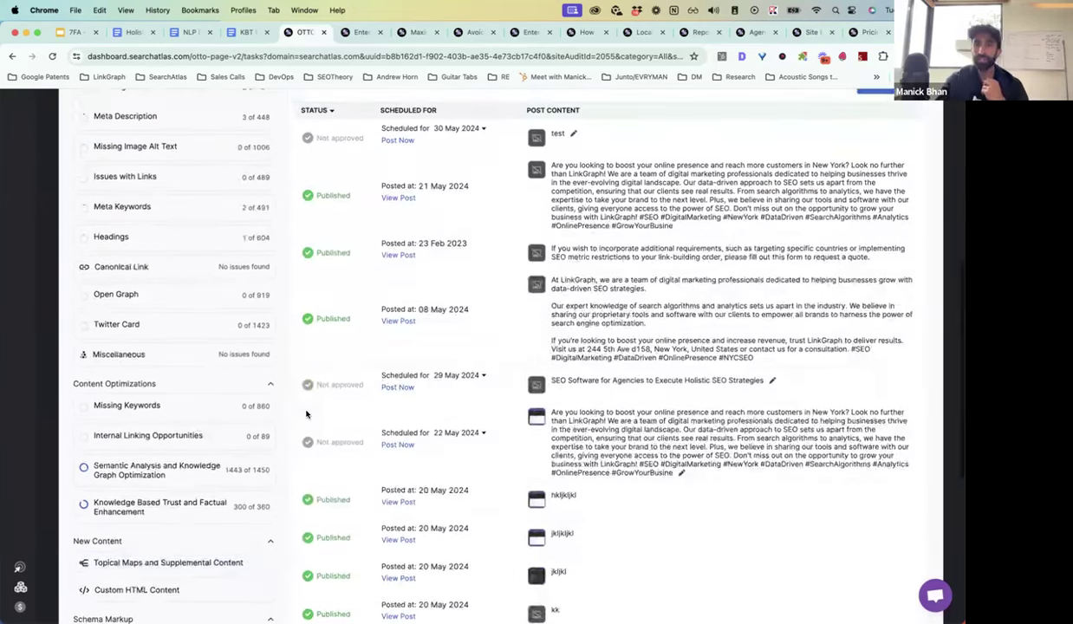
pyautogui.scroll(5, 306, 414)
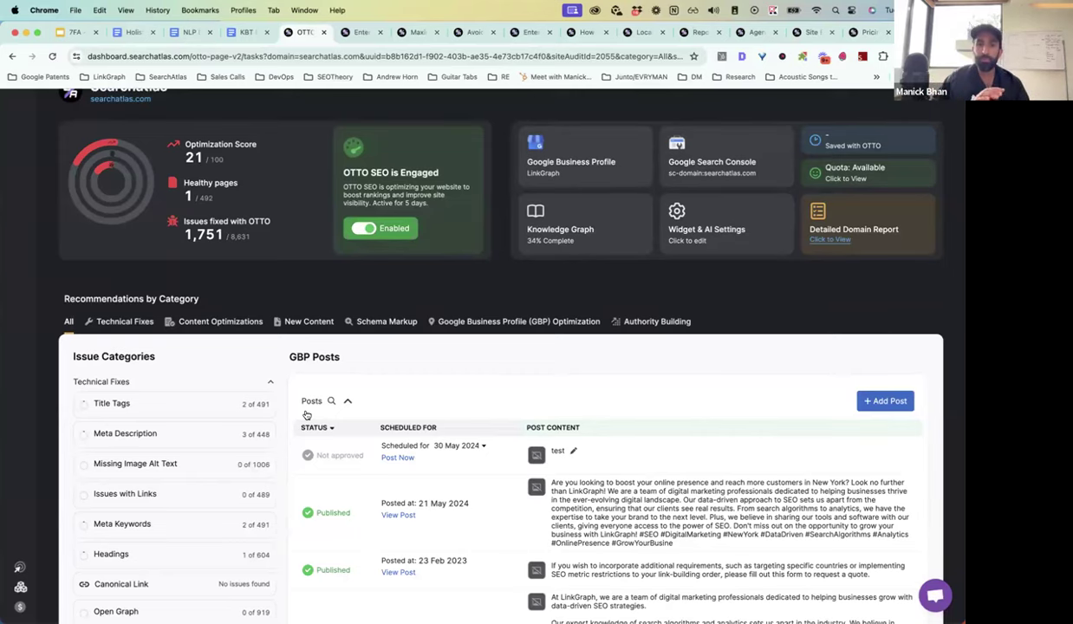
pyautogui.scroll(-4, 306, 415)
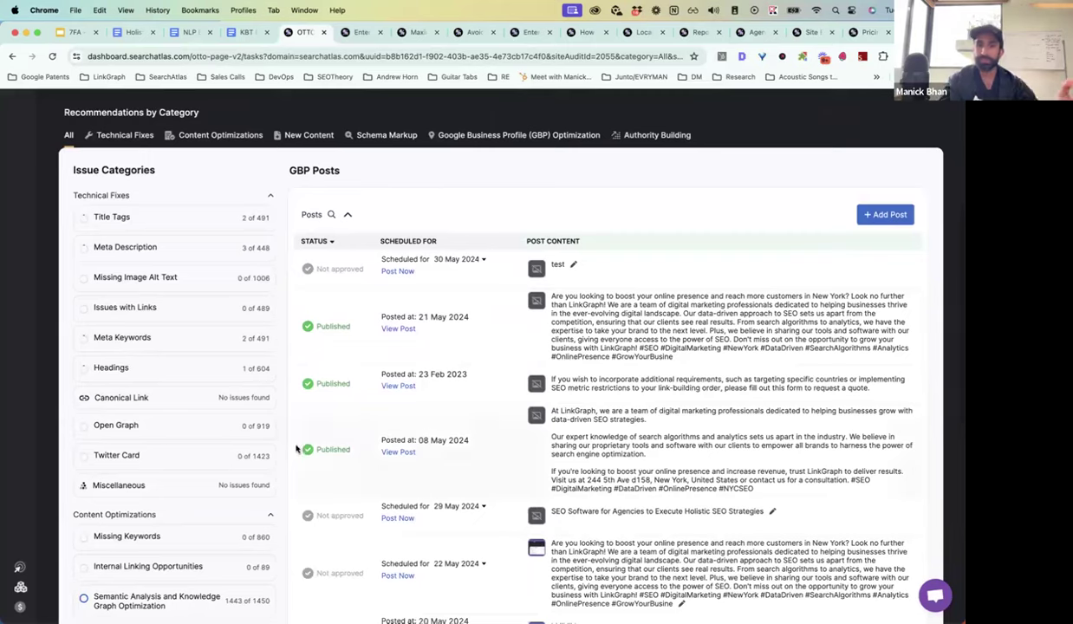
pyautogui.scroll(-1, 295, 448)
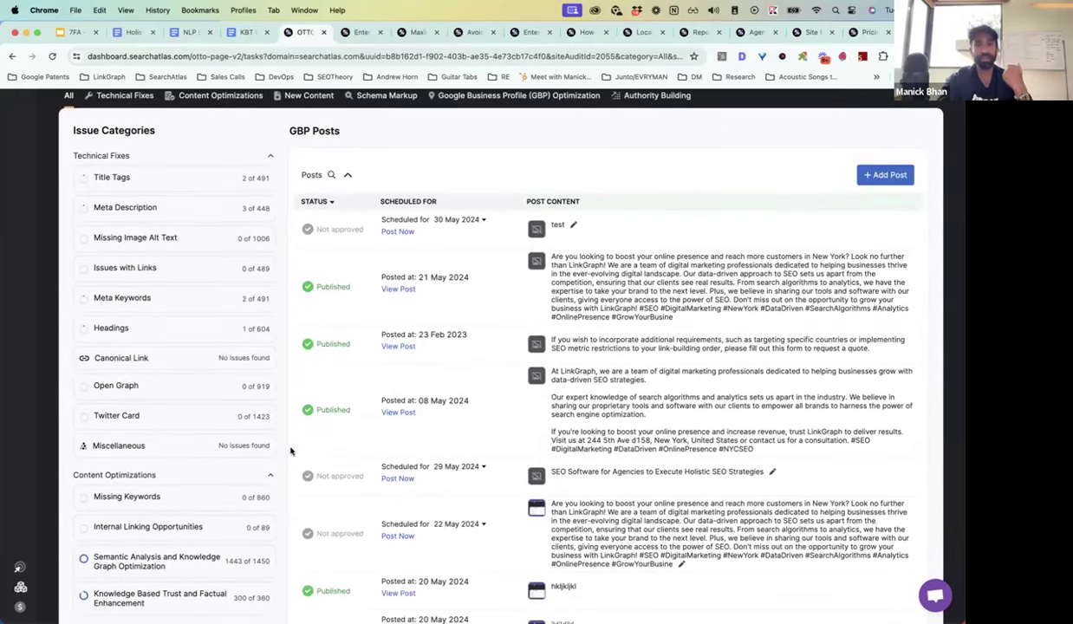
pyautogui.scroll(-3, 290, 451)
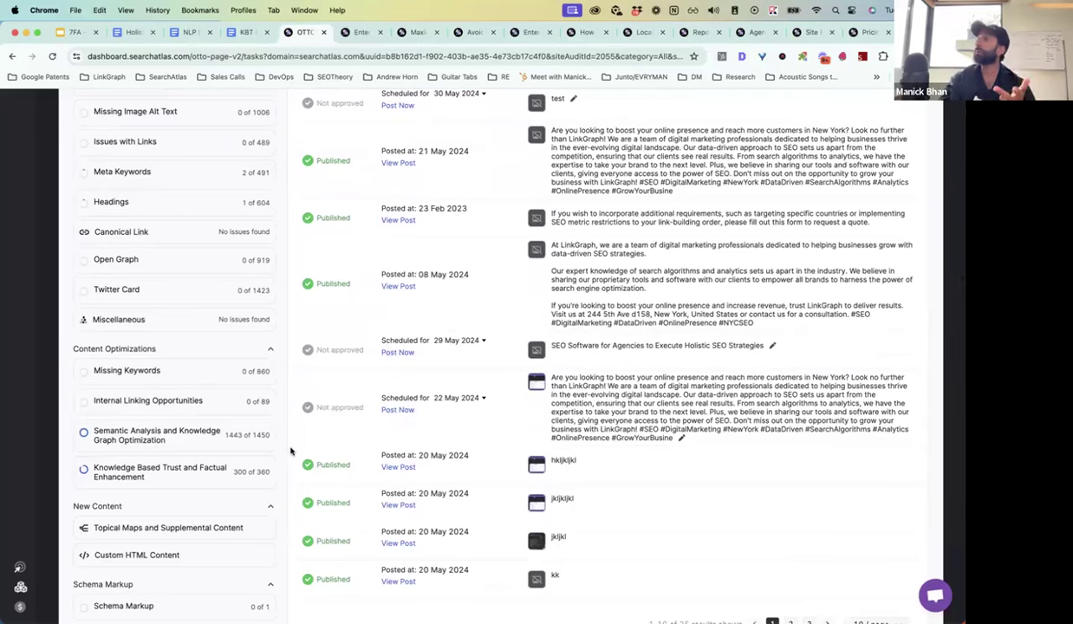
# View the OTTO Integration script and its installation status in the Widget & AI Settings.
pyautogui.moveTo(19, 278)
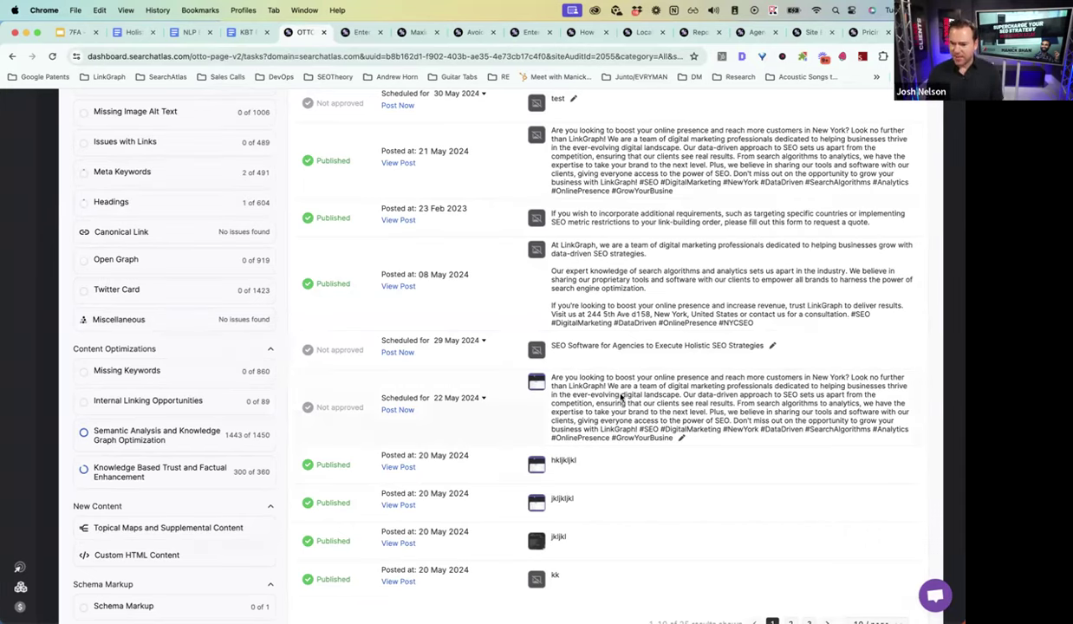
pyautogui.scroll(1, 459, 328)
pyautogui.scroll(1, 459, 327)
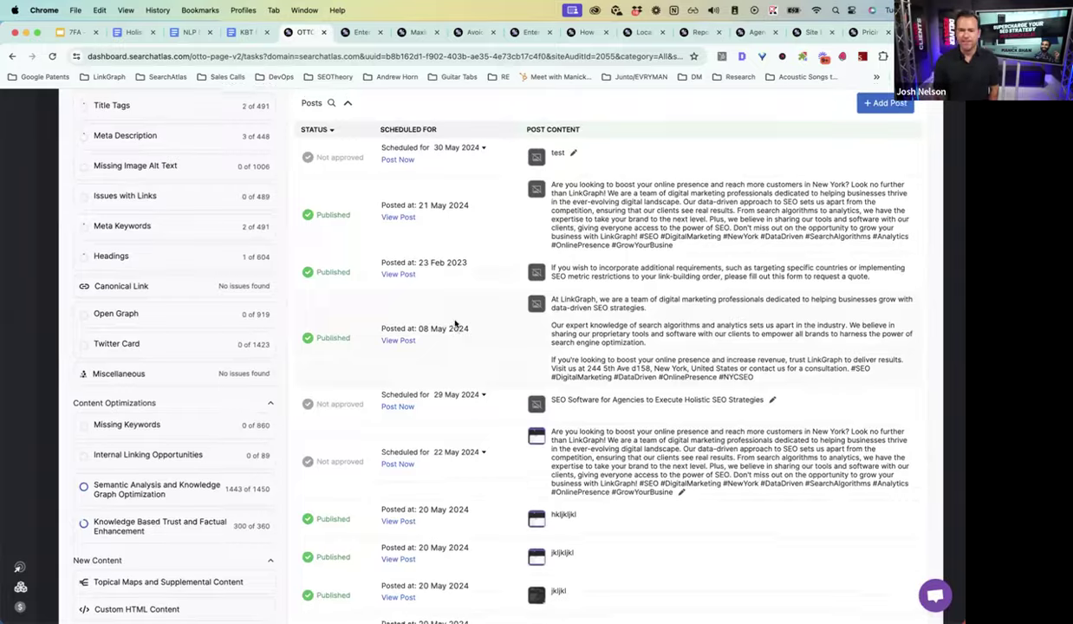
pyautogui.scroll(10, 455, 323)
pyautogui.click(690, 335)
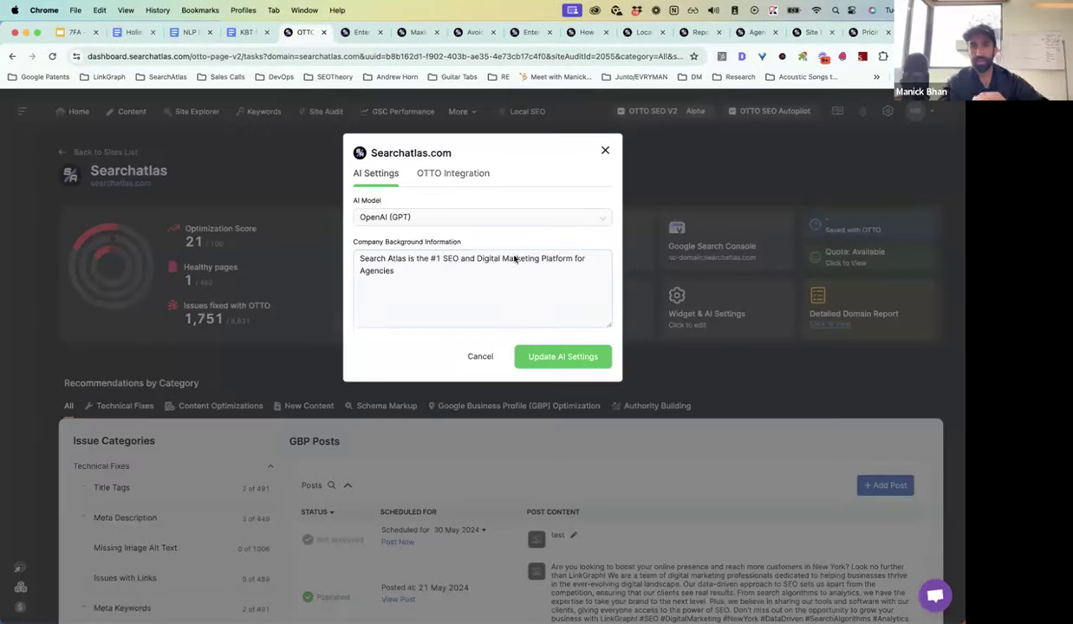
pyautogui.click(493, 188)
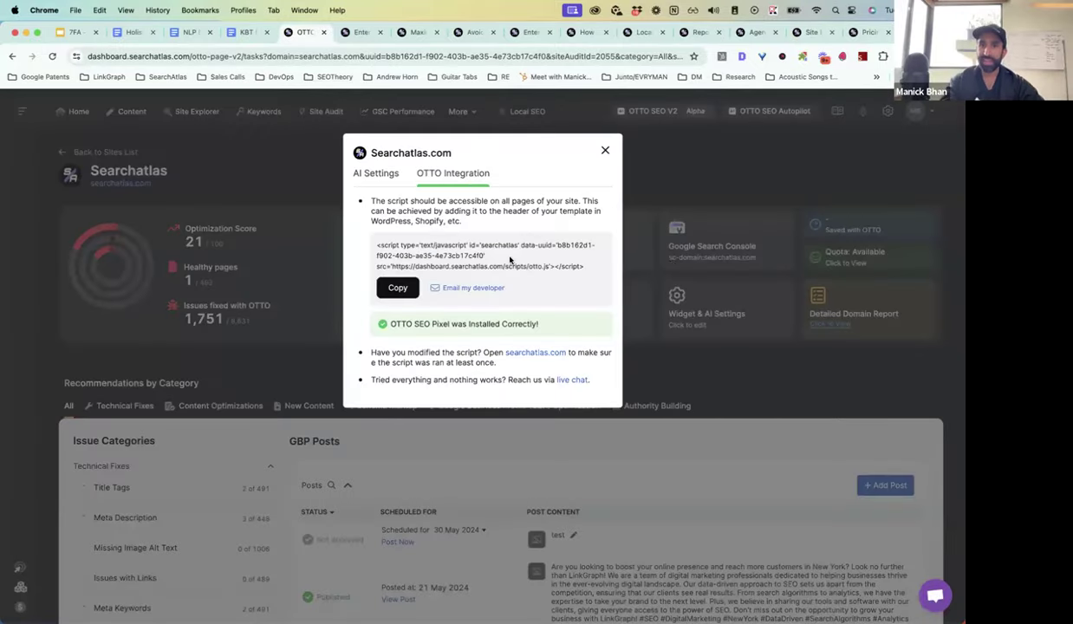
# Highlight the full OTTO integration script and close the Widget & AI Settings.
pyautogui.tripleClick(436, 251)
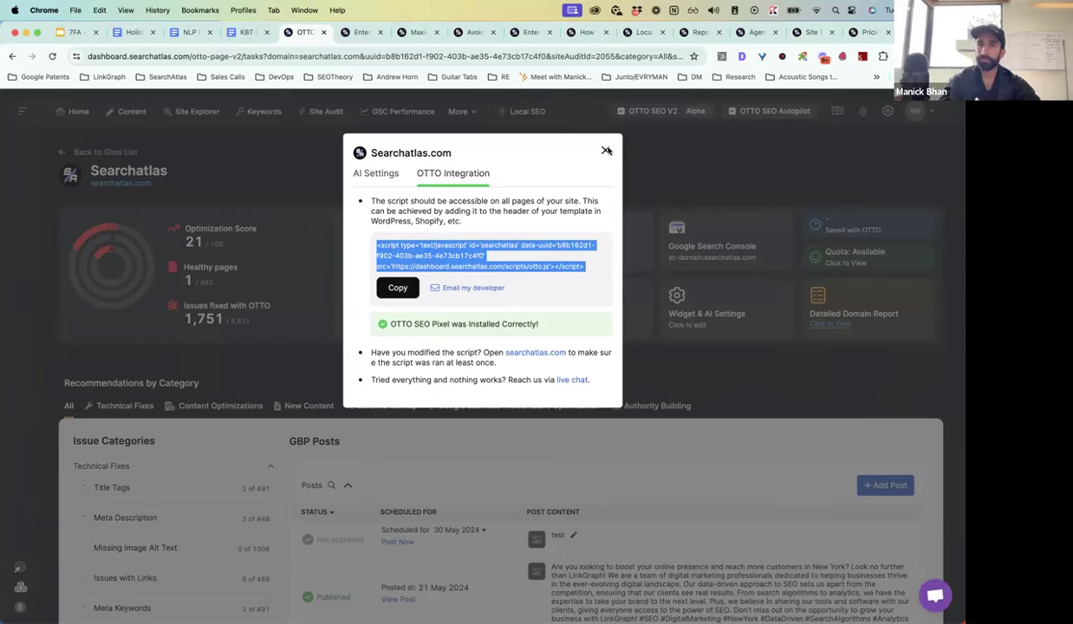
pyautogui.click(860, 170)
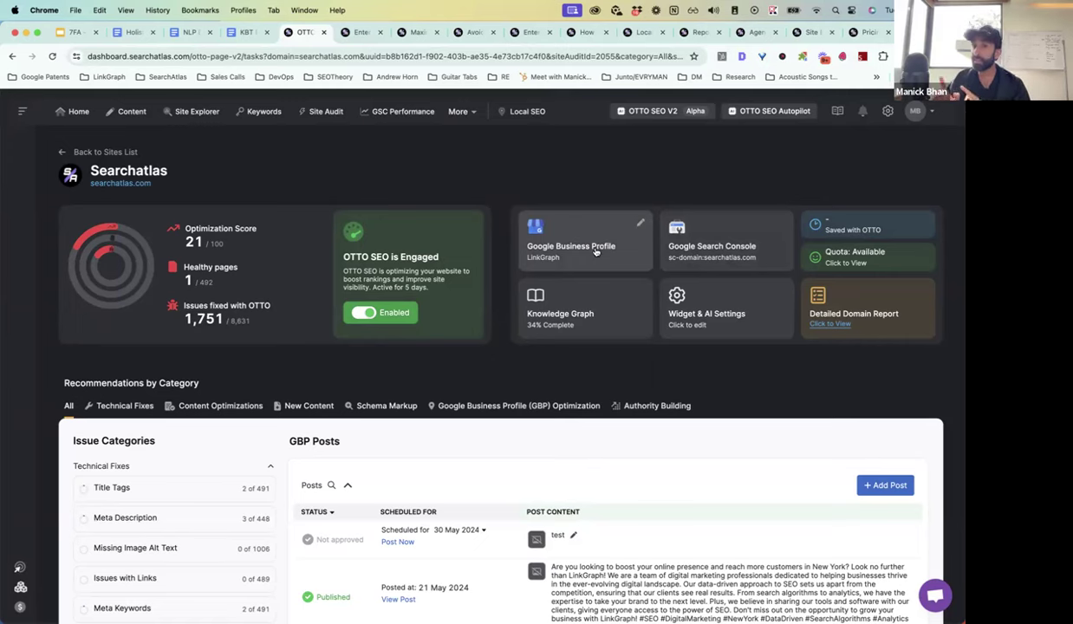
# Look through the linkgraph.com report, from the Google Analytics metrics to the Local SEO heatmaps and Google Business Profile data.
pyautogui.click(694, 32)
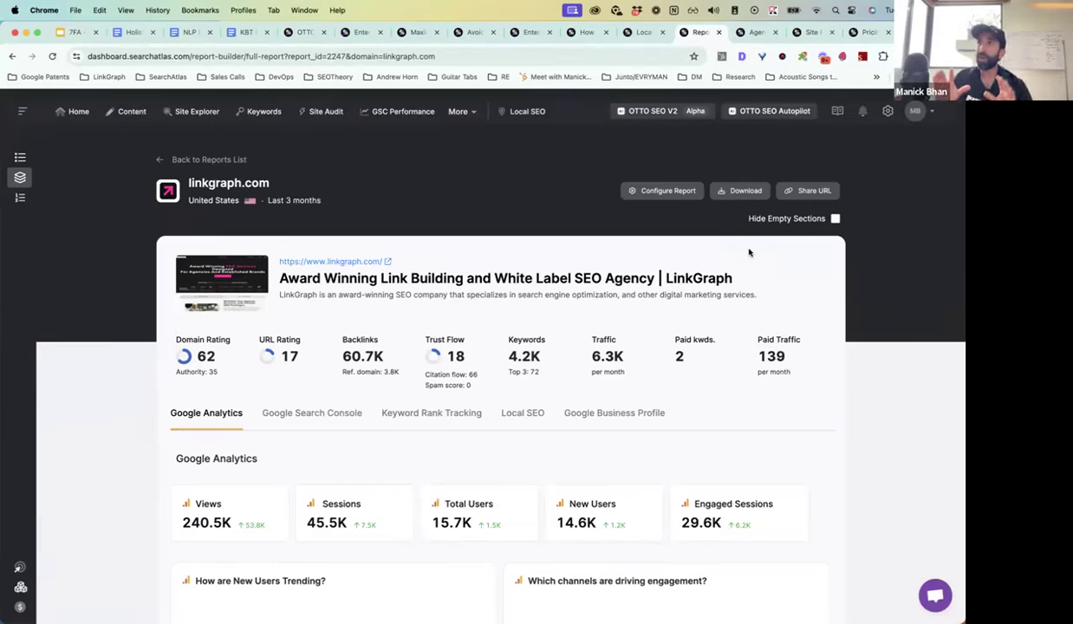
pyautogui.scroll(-5, 750, 252)
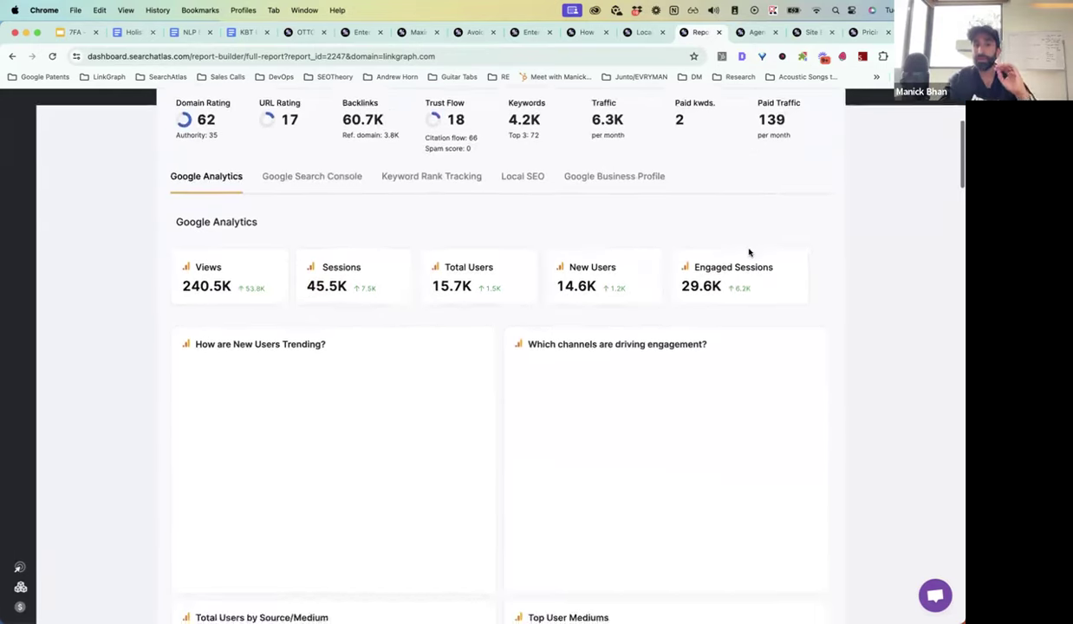
pyautogui.scroll(-5, 749, 252)
pyautogui.scroll(10, 750, 252)
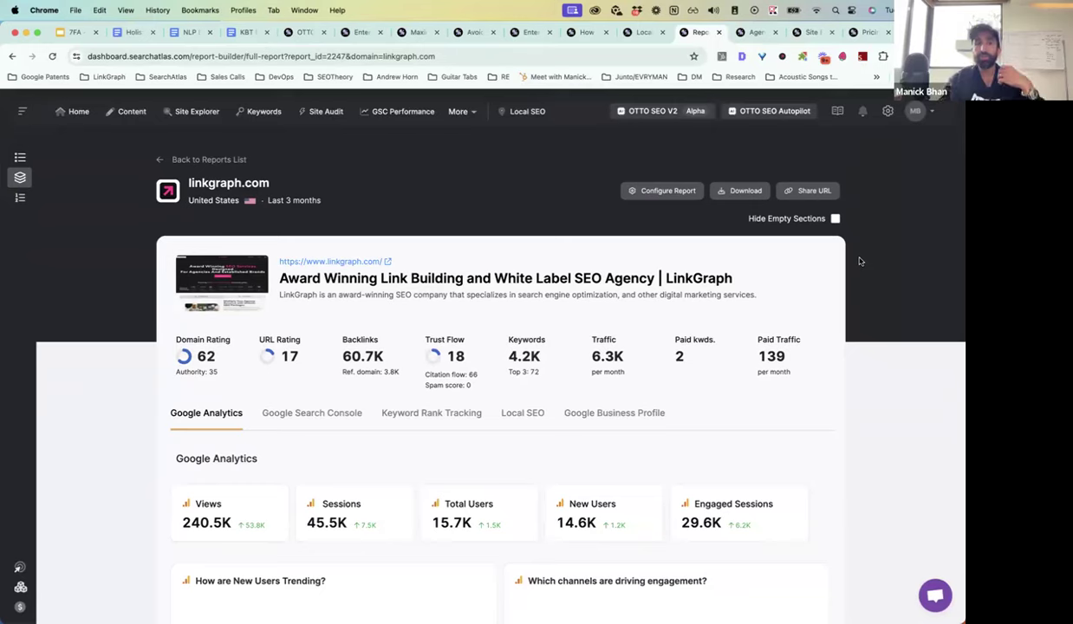
pyautogui.scroll(-2, 125, 393)
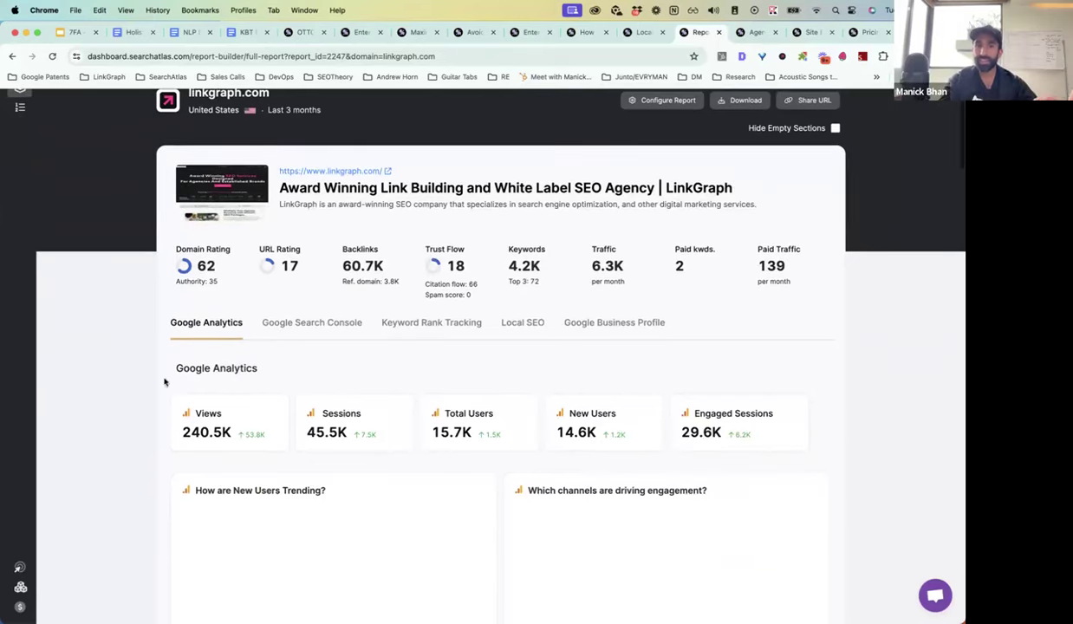
pyautogui.scroll(-15, 135, 345)
pyautogui.scroll(-15, 134, 346)
pyautogui.scroll(-15, 134, 345)
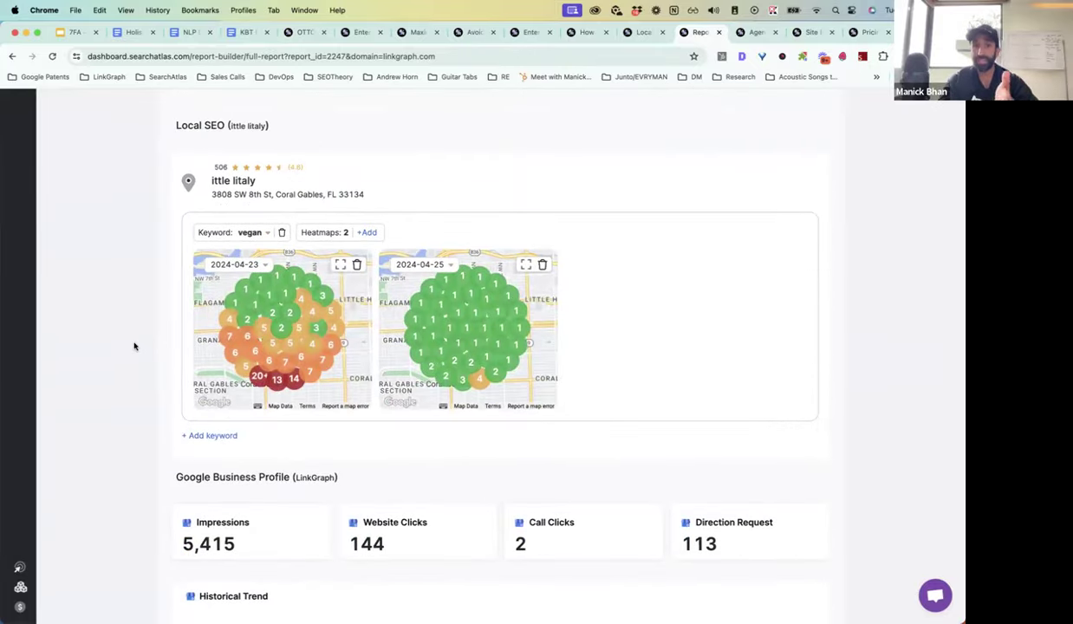
pyautogui.scroll(-5, 134, 346)
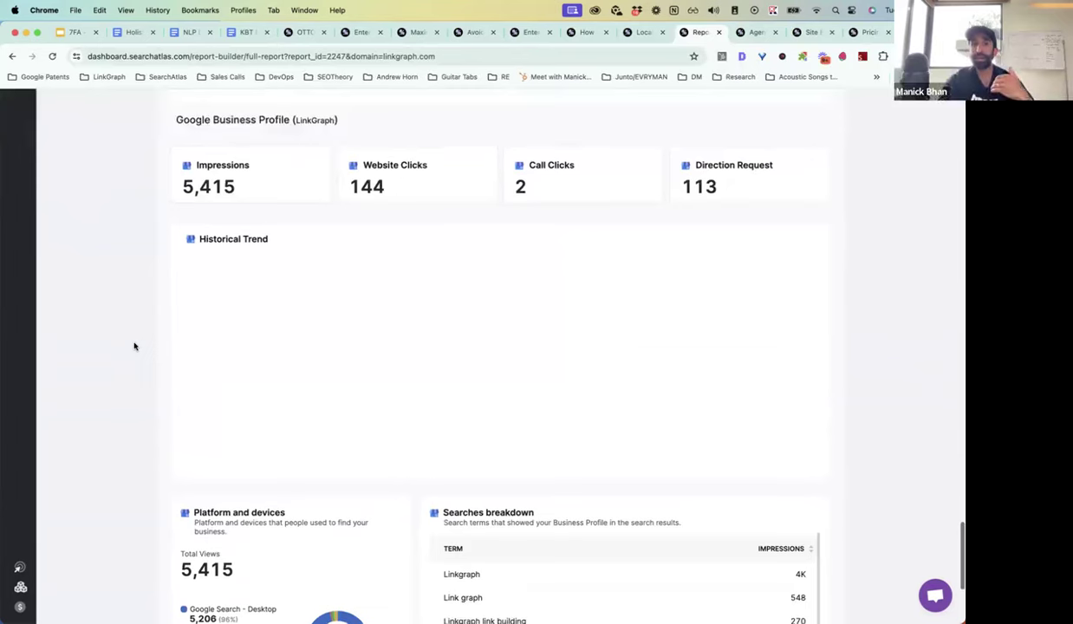
pyautogui.scroll(-1, 134, 345)
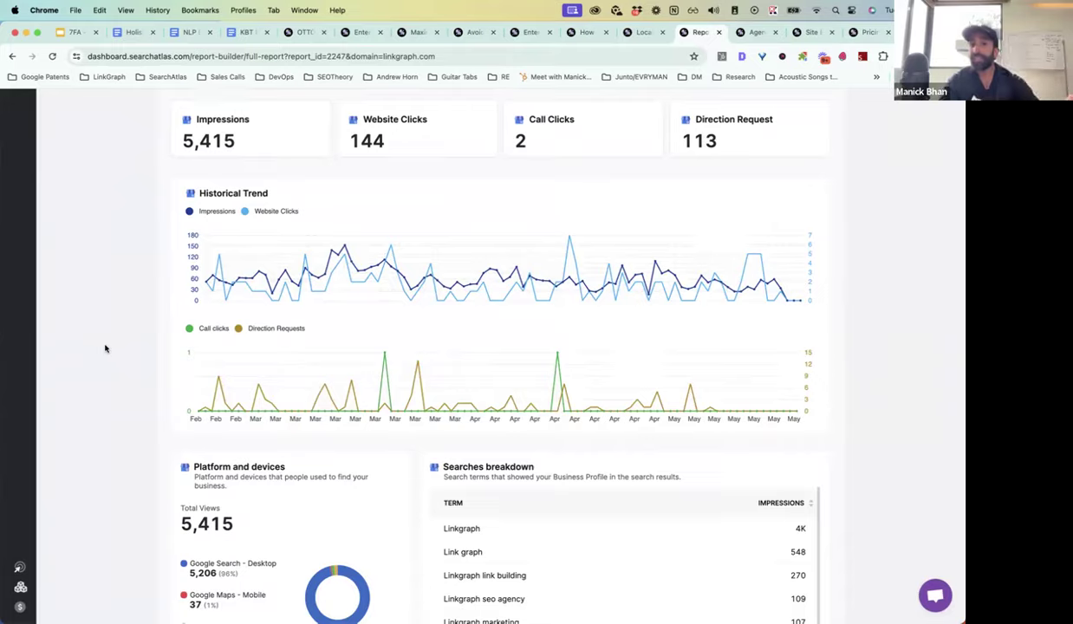
pyautogui.scroll(-3, 105, 348)
pyautogui.scroll(8, 105, 349)
pyautogui.scroll(20, 105, 349)
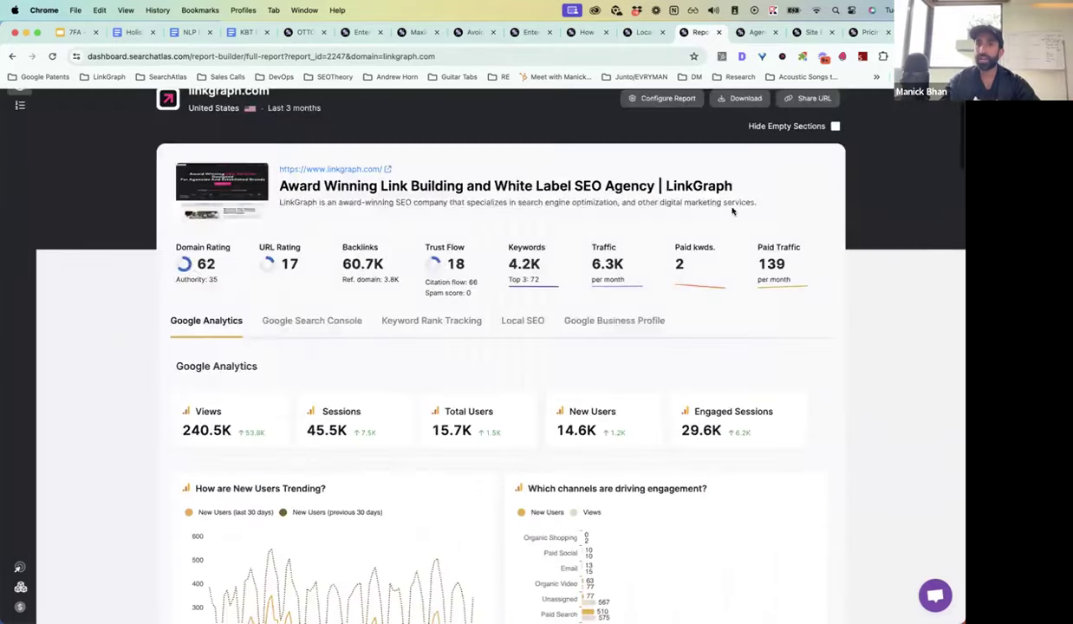
pyautogui.scroll(3, 732, 210)
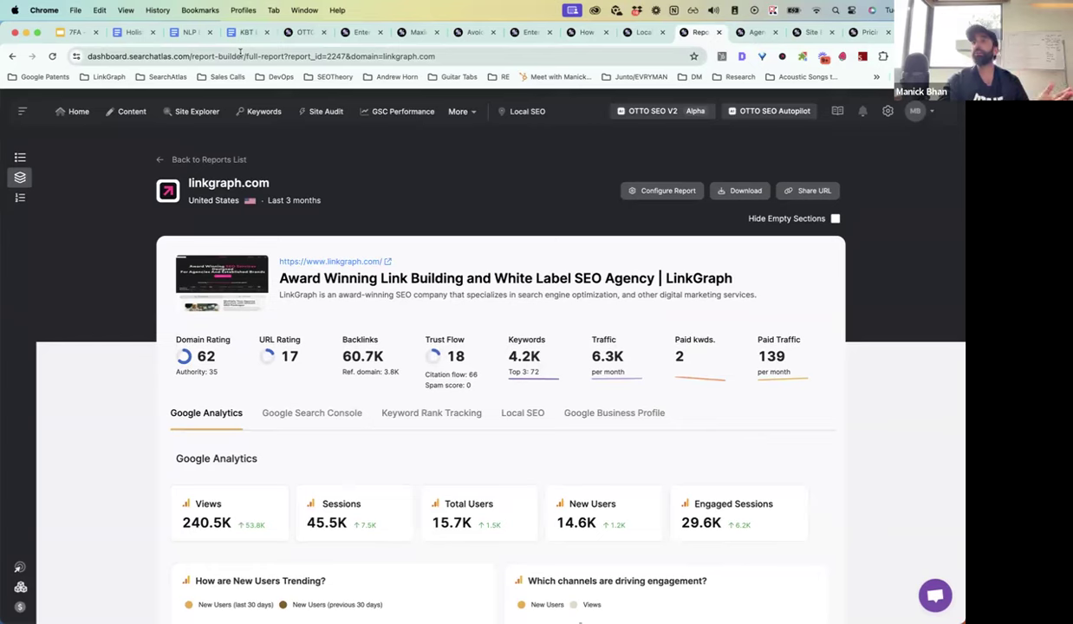
# Copy the linkgraph.com report's share URL, and open the report configuration to review its integrations and layout.
pyautogui.click(790, 191)
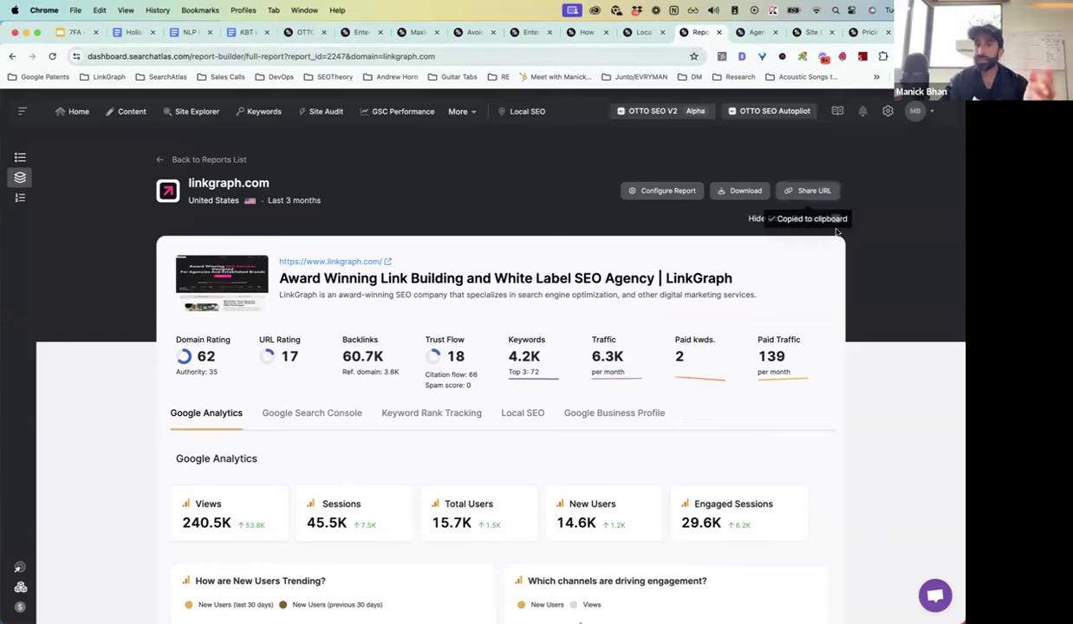
pyautogui.click(647, 192)
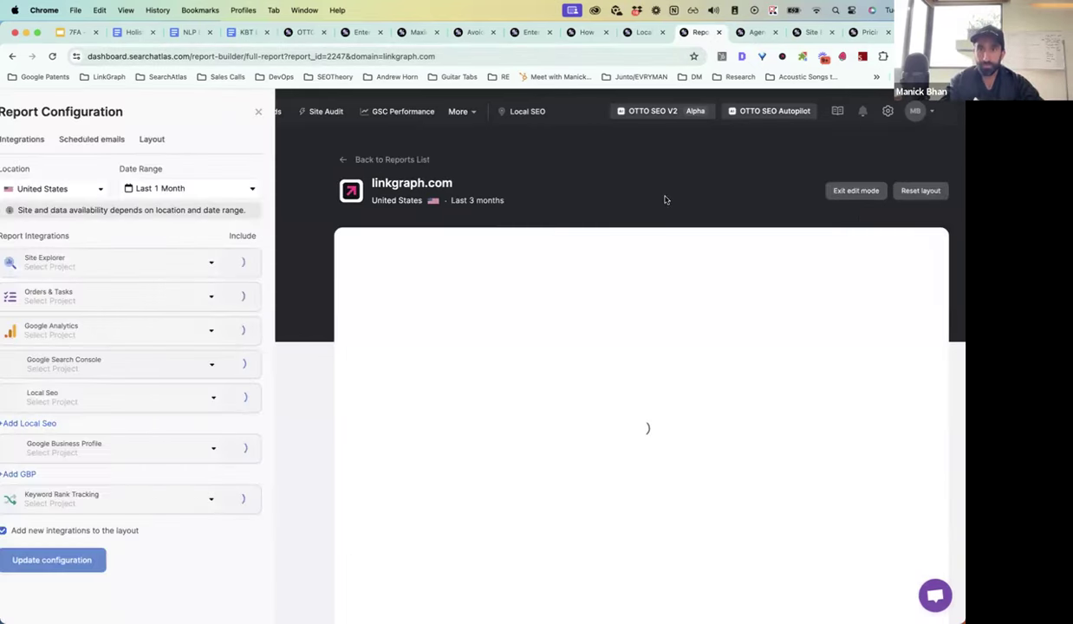
pyautogui.scroll(-3, 615, 401)
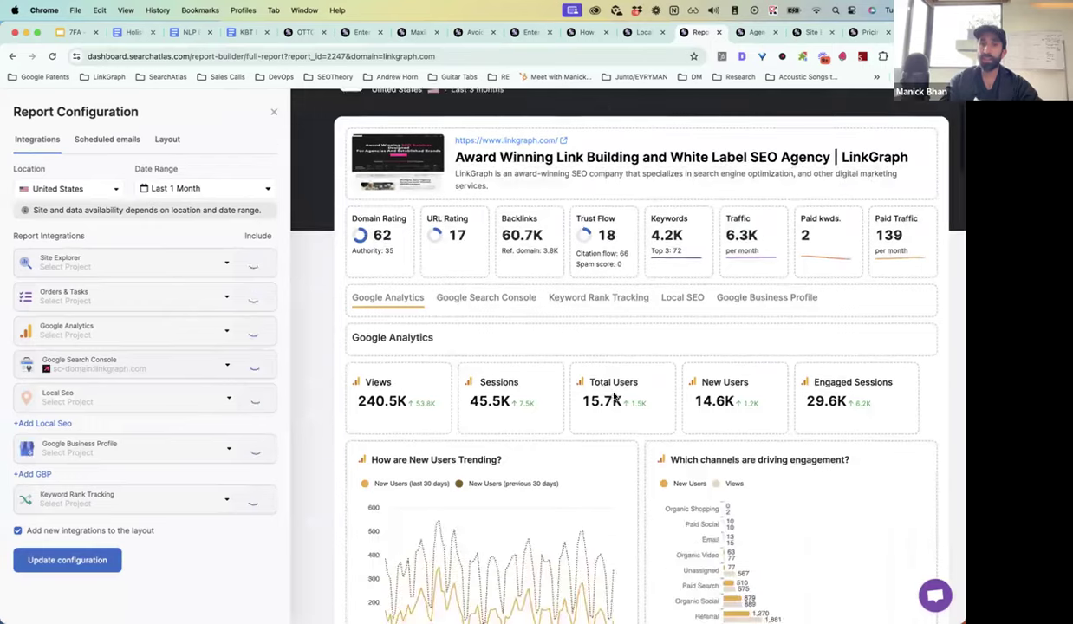
pyautogui.scroll(-6, 616, 401)
pyautogui.scroll(3, 614, 396)
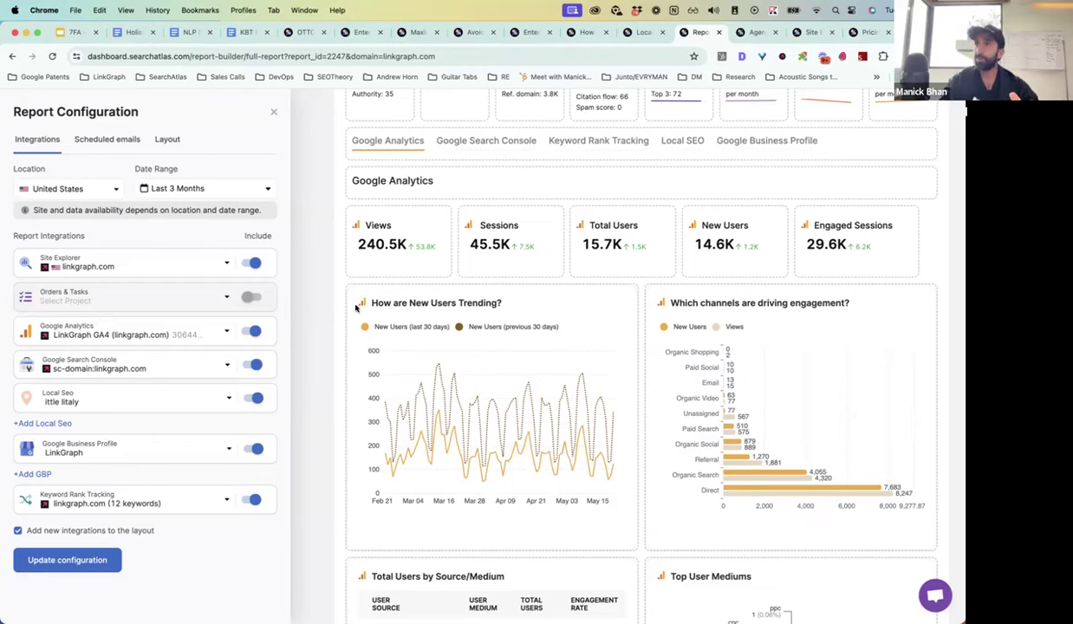
pyautogui.scroll(4, 379, 321)
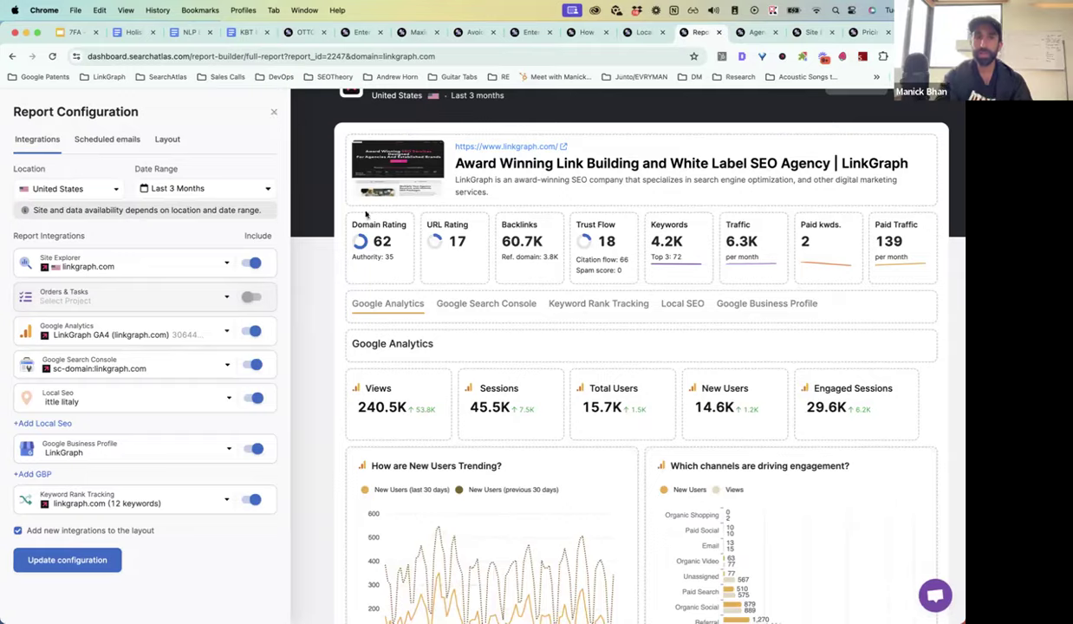
# Update the linkgraph.com report configuration with its existing integration settings and close the configuration.
pyautogui.click(274, 111)
pyautogui.click(609, 380)
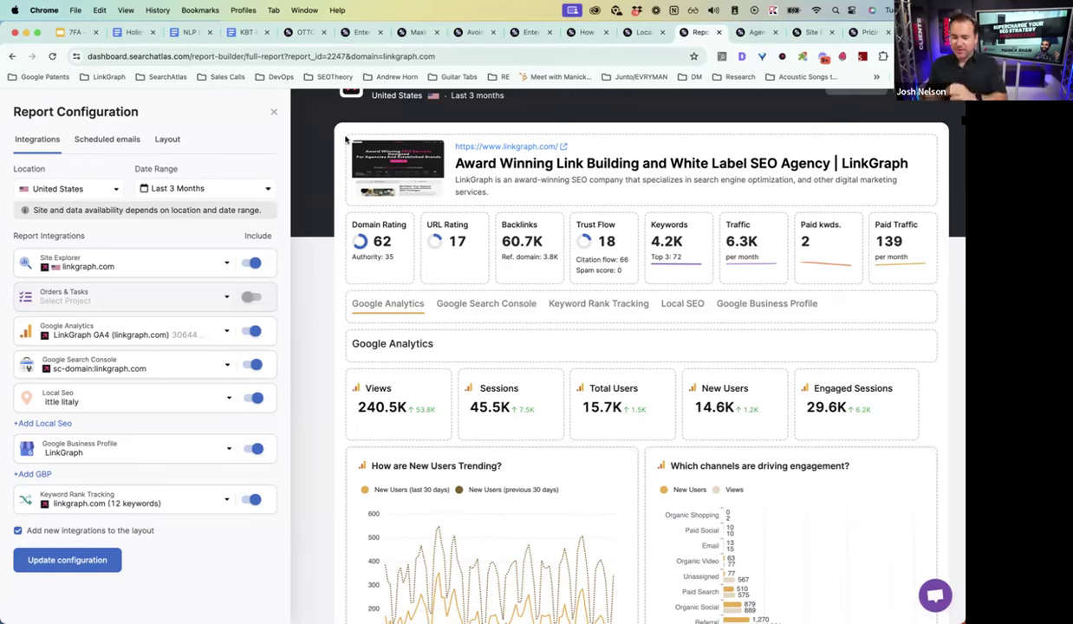
pyautogui.scroll(2, 336, 136)
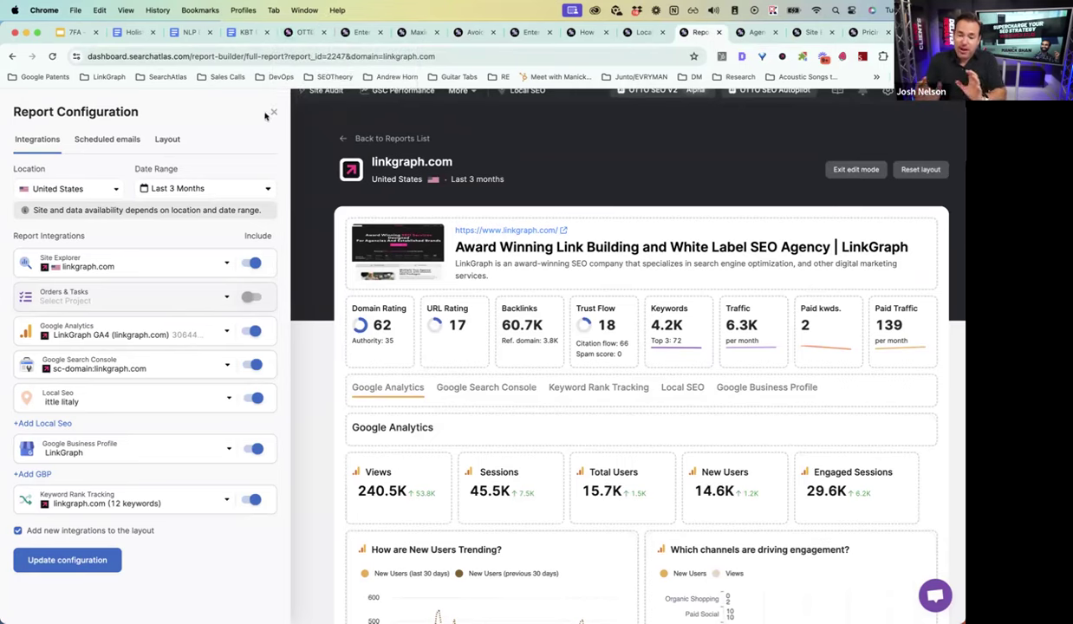
pyautogui.click(71, 565)
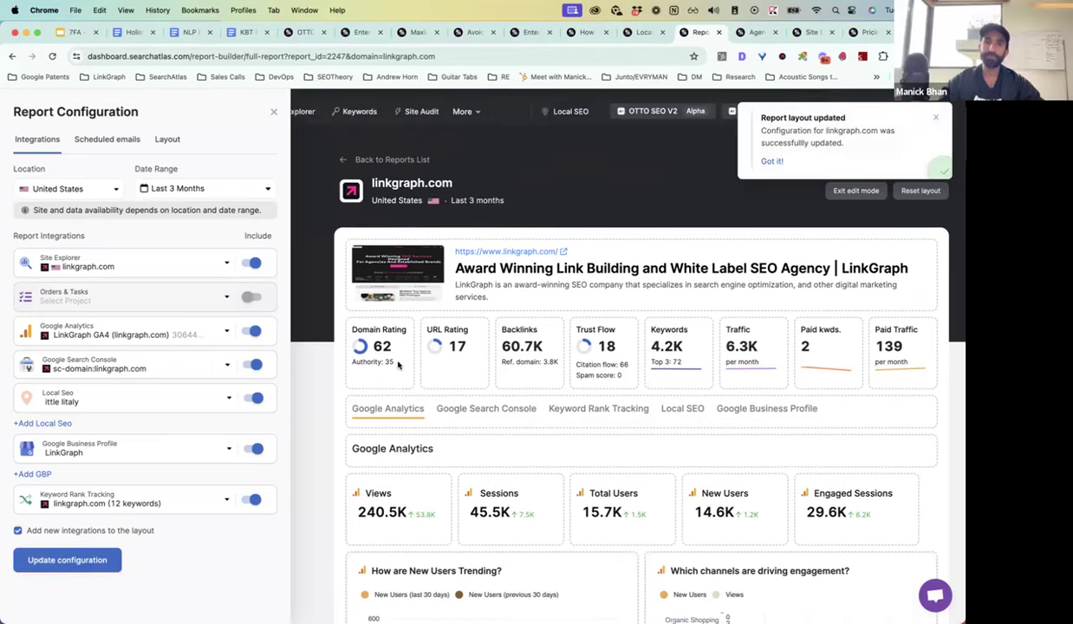
pyautogui.click(271, 113)
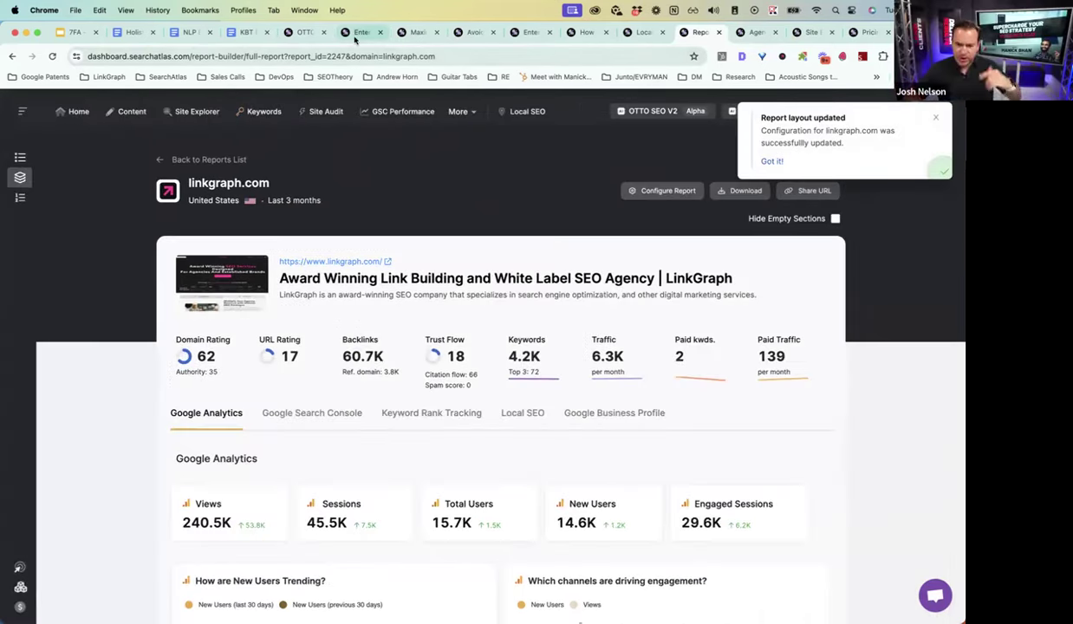
# Return to the Searchatlas OTTO page and look through its published and scheduled GBP posts.
pyautogui.click(296, 33)
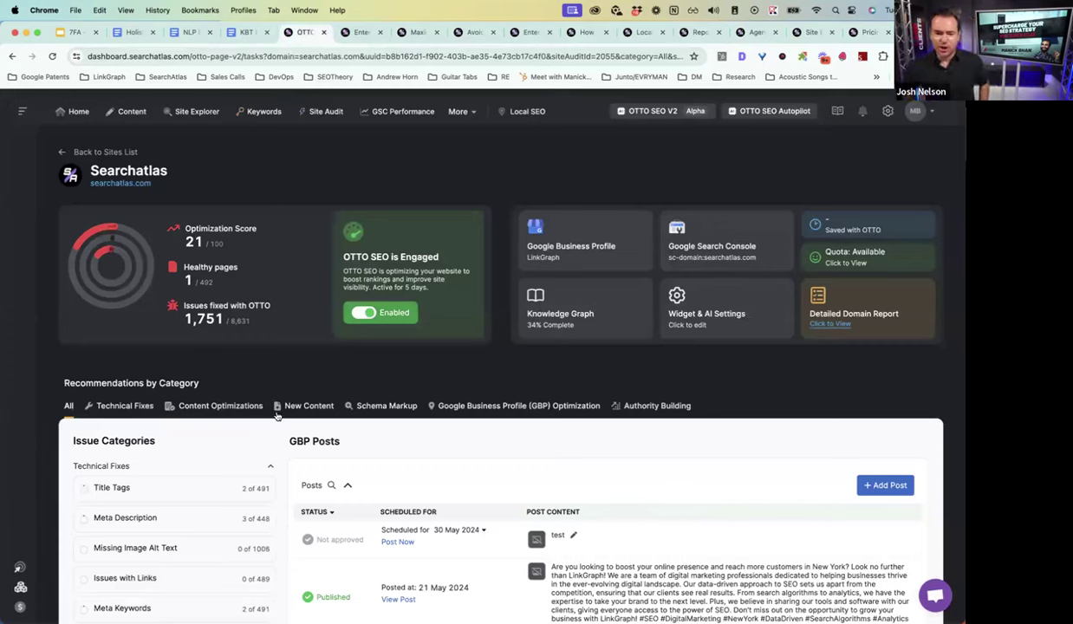
pyautogui.scroll(-3, 276, 416)
pyautogui.scroll(2, 277, 416)
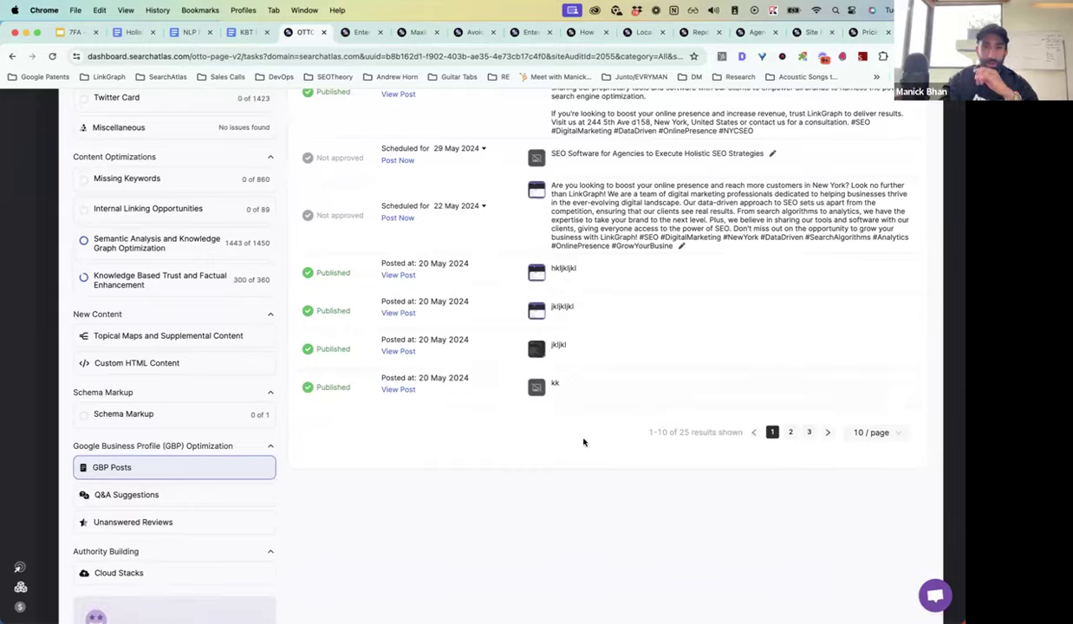
pyautogui.scroll(5, 581, 440)
pyautogui.scroll(3, 583, 442)
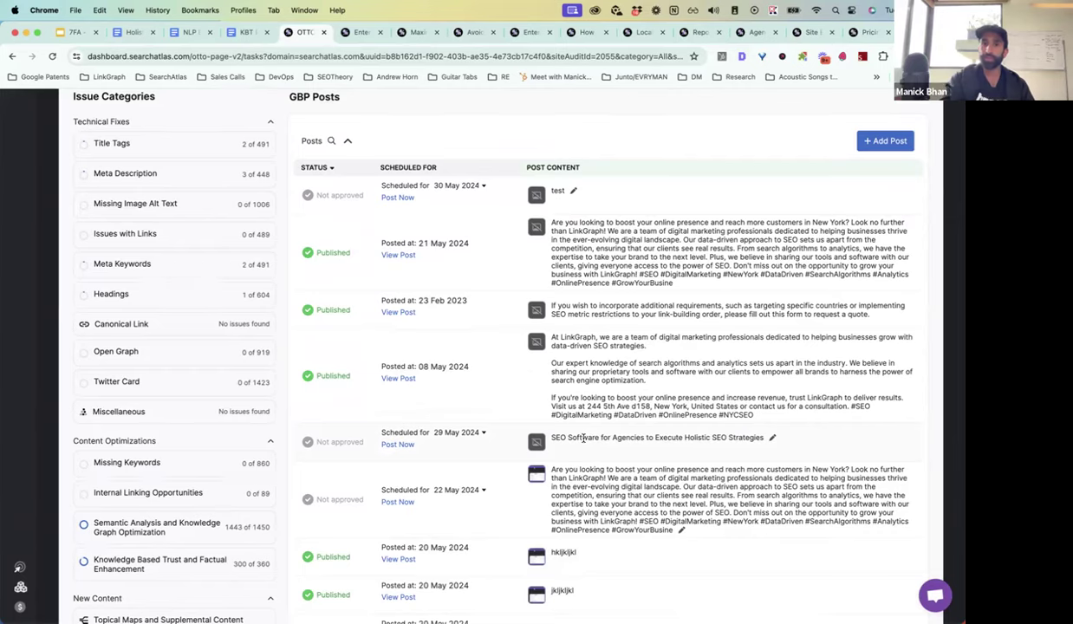
pyautogui.scroll(1, 583, 438)
# View the image, content and posting time options for adding a GBP post, including Post now, and cancel without posting.
pyautogui.click(862, 156)
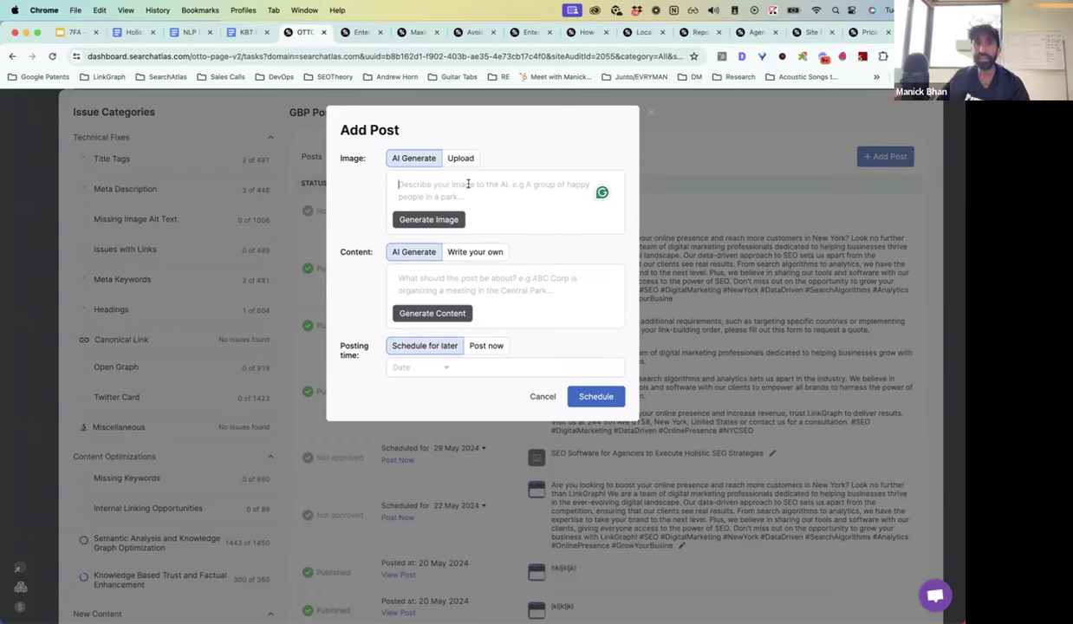
pyautogui.click(468, 275)
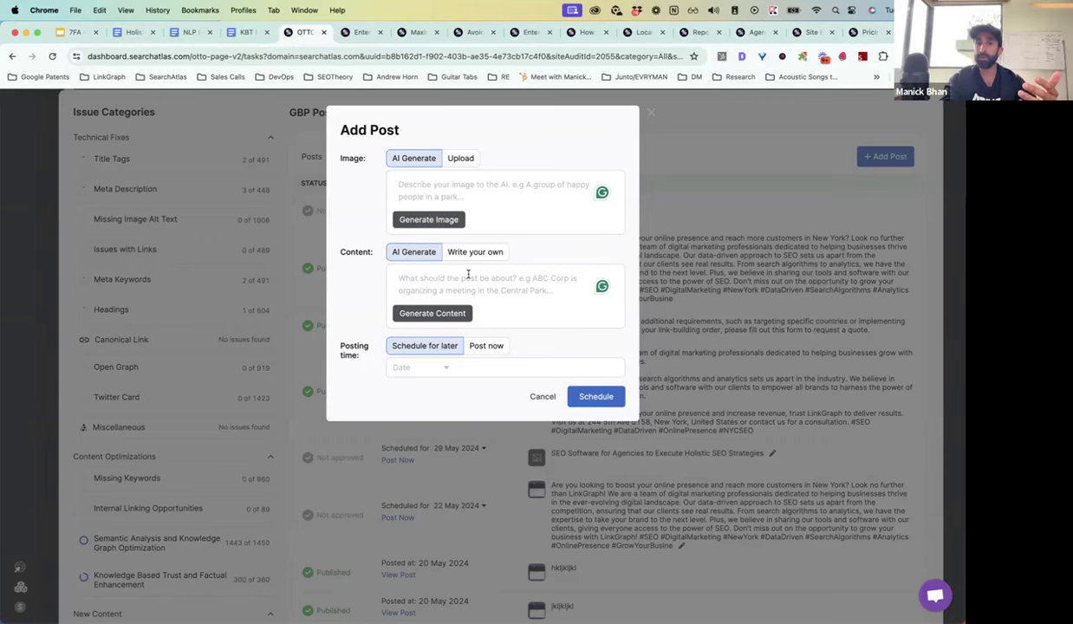
pyautogui.click(438, 367)
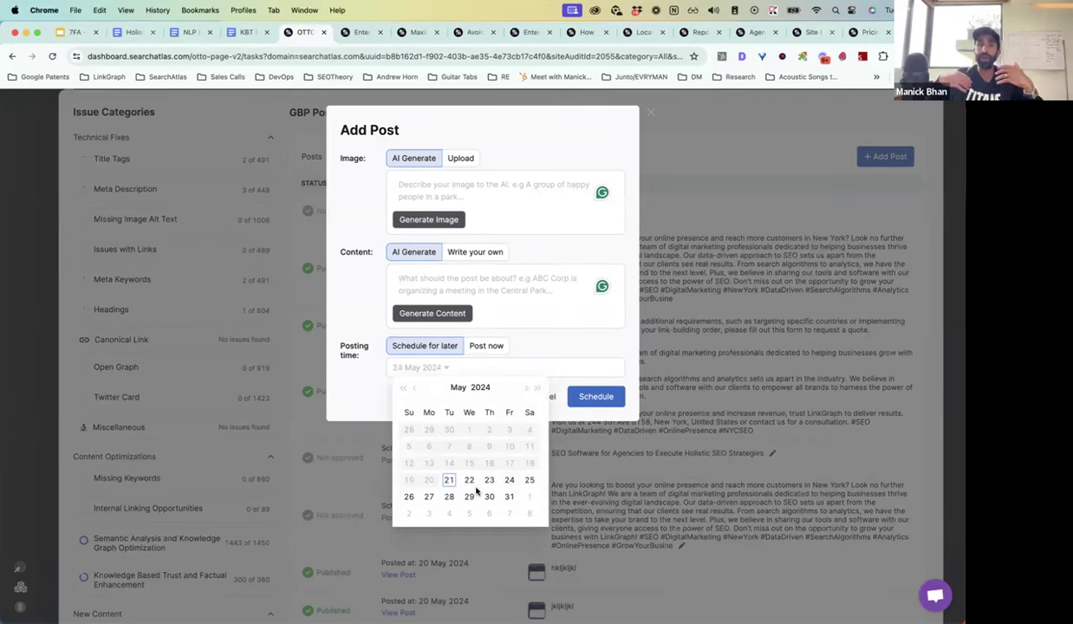
pyautogui.click(484, 347)
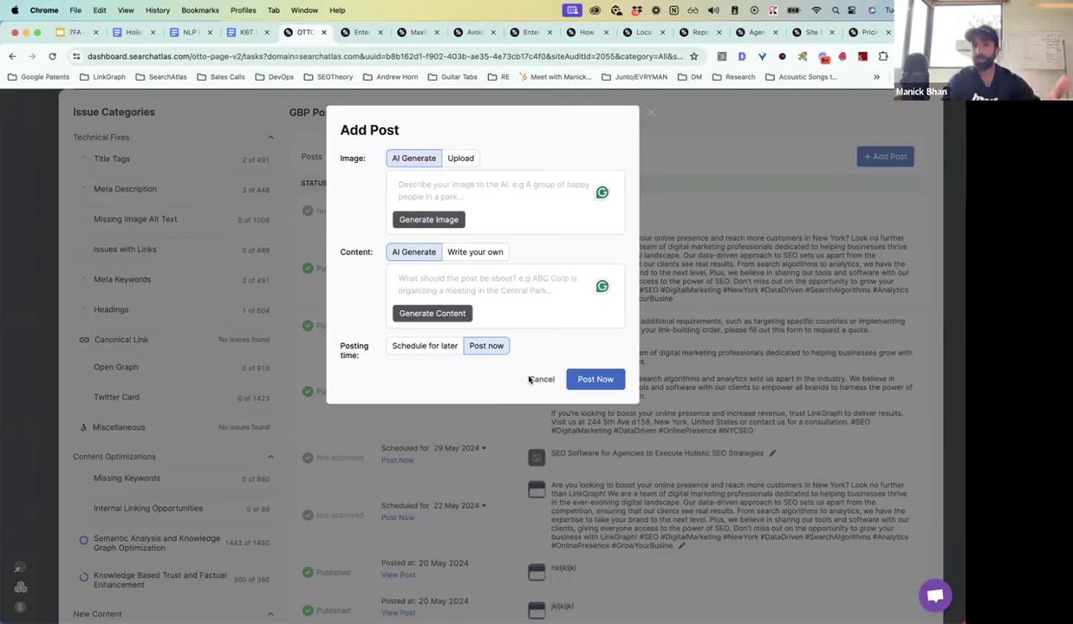
pyautogui.click(539, 379)
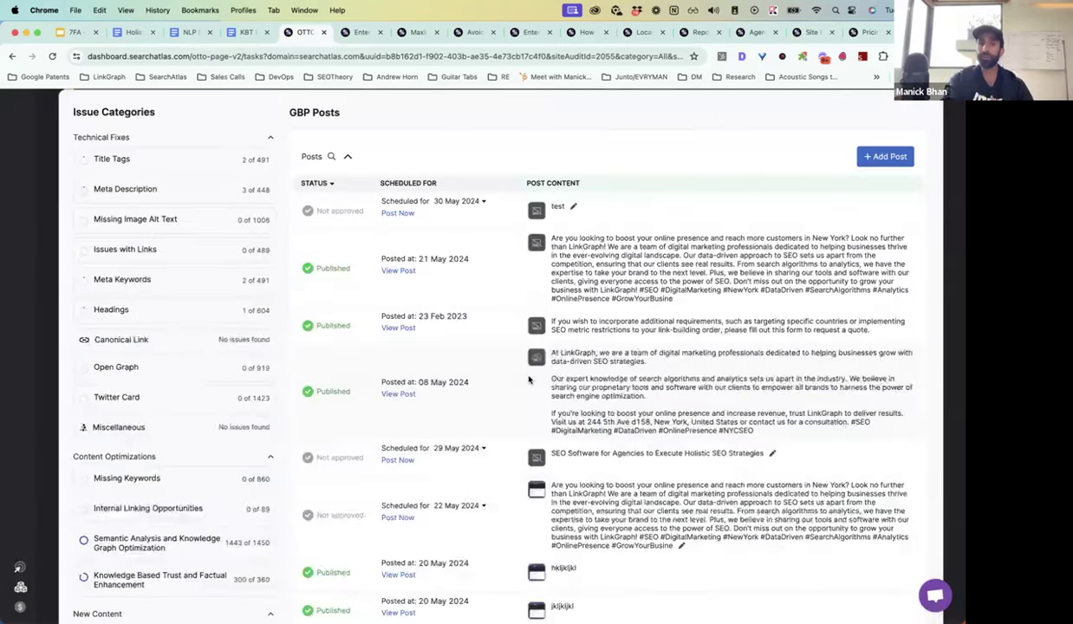
# View the Q&A Suggestions category and its posted SearchAtlas pricing question on Google Maps, and return to the OTTO page.
pyautogui.scroll(-5, 529, 379)
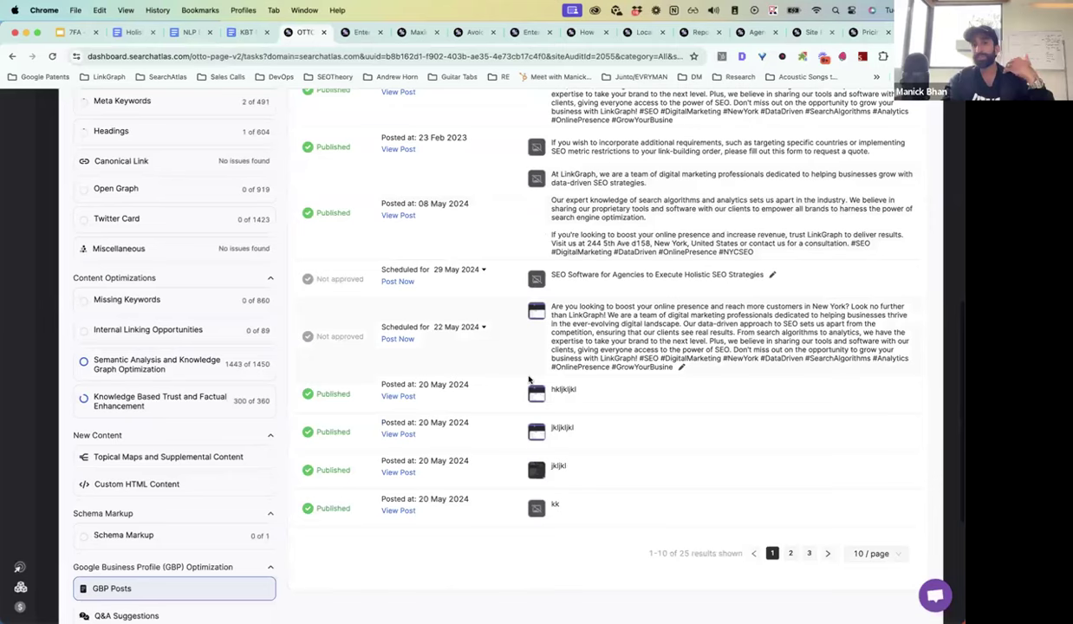
pyautogui.scroll(4, 529, 378)
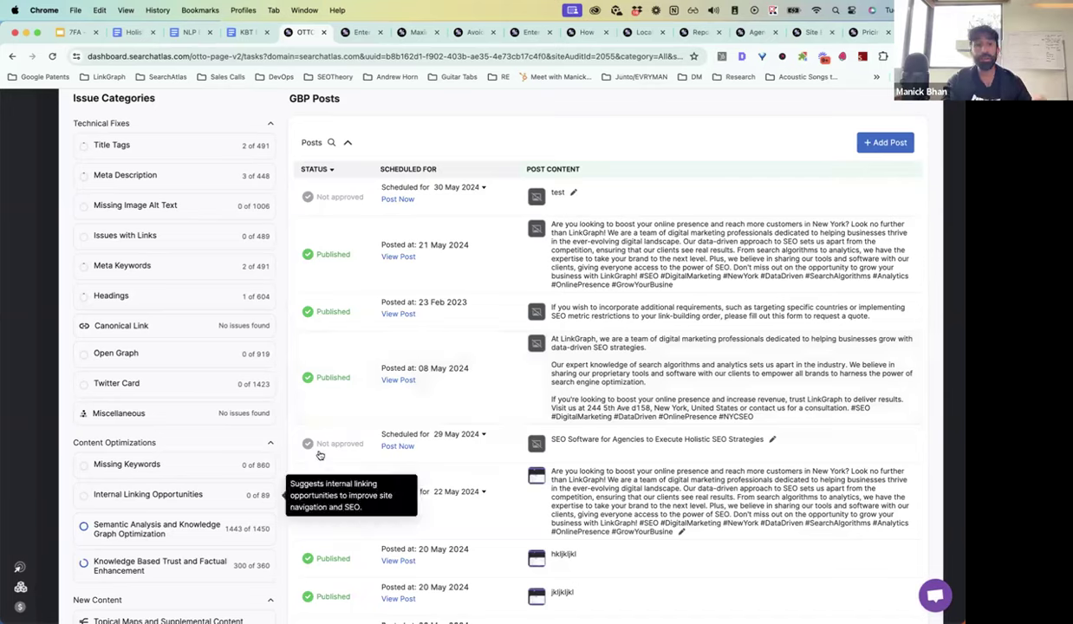
pyautogui.scroll(-3, 278, 468)
pyautogui.click(125, 528)
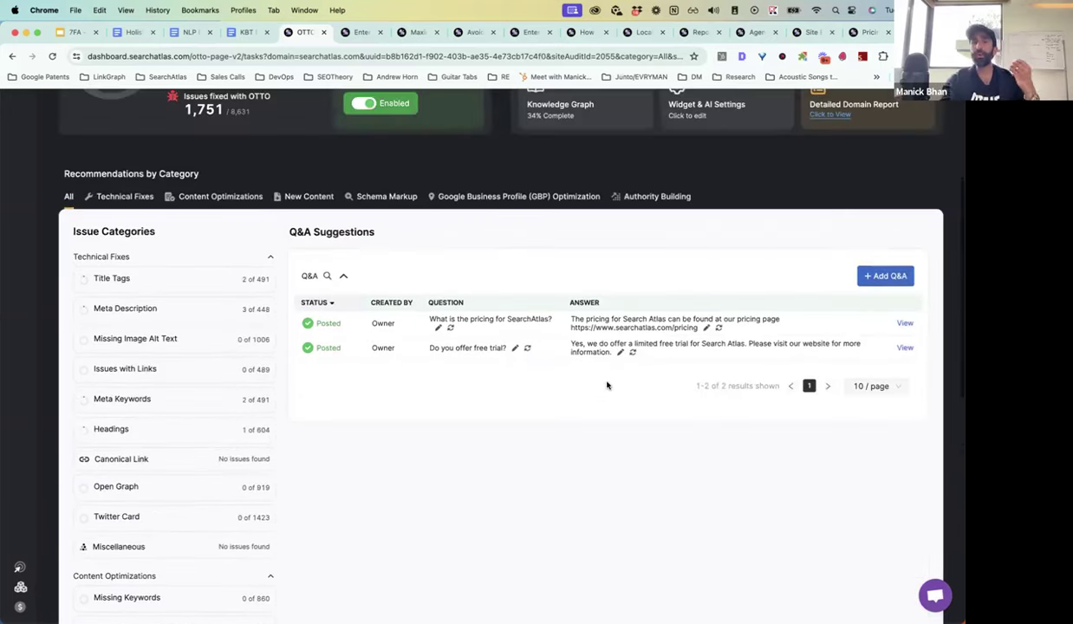
pyautogui.scroll(-1, 607, 386)
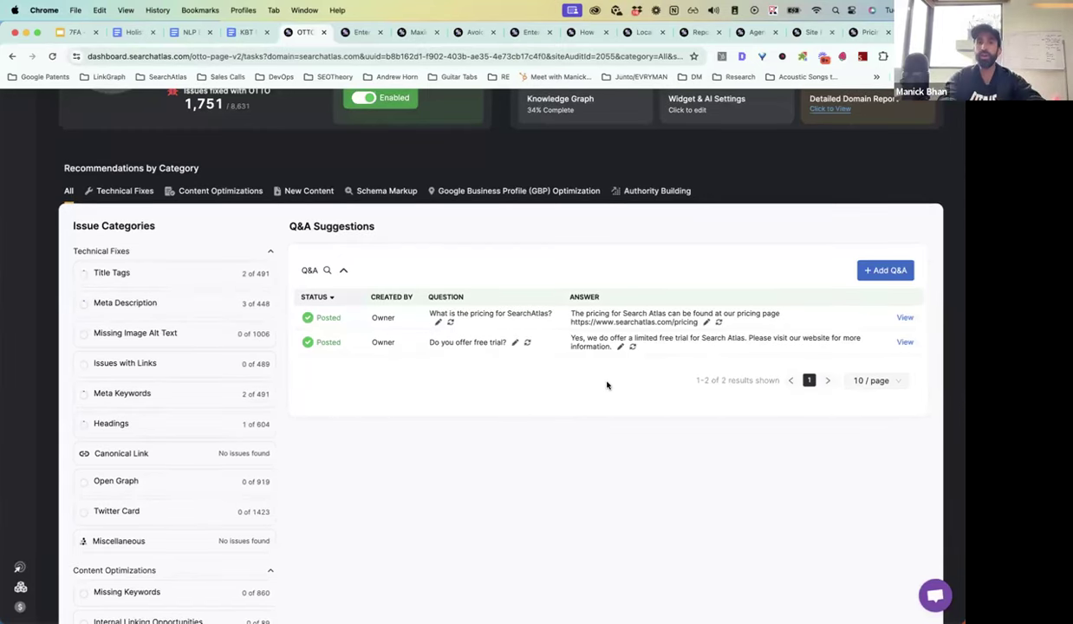
pyautogui.scroll(3, 598, 382)
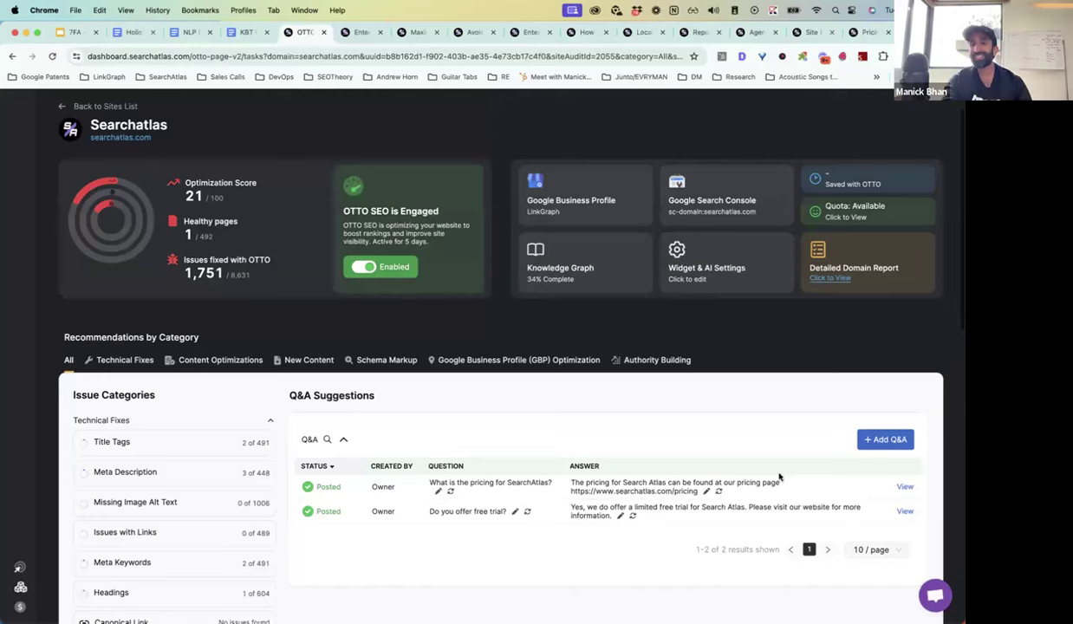
pyautogui.click(902, 487)
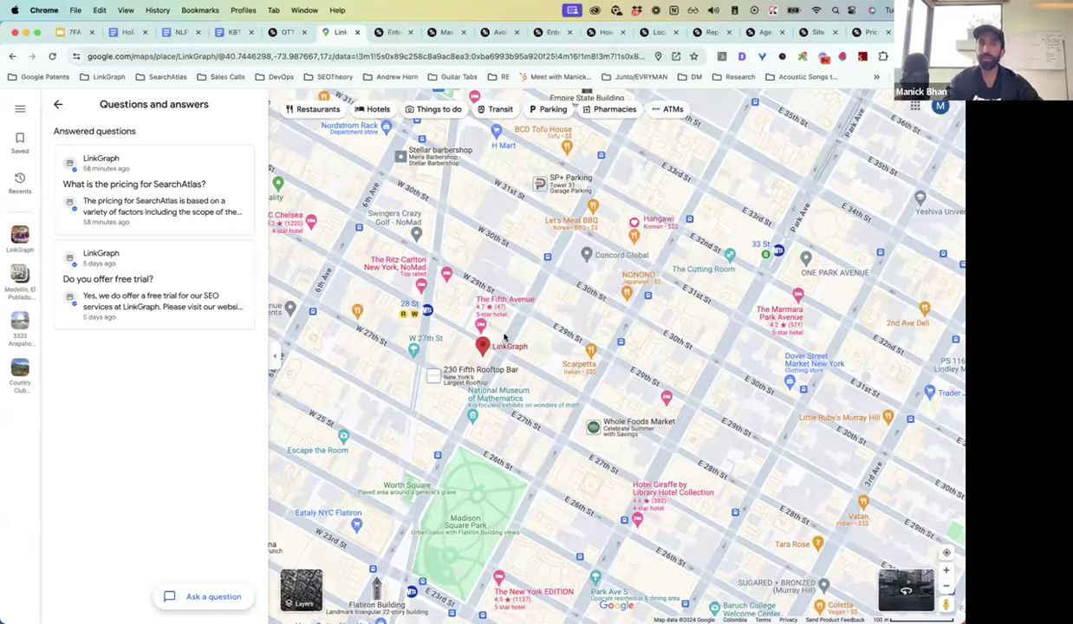
pyautogui.hotkey('ctrl', 'shift', 'Tab')
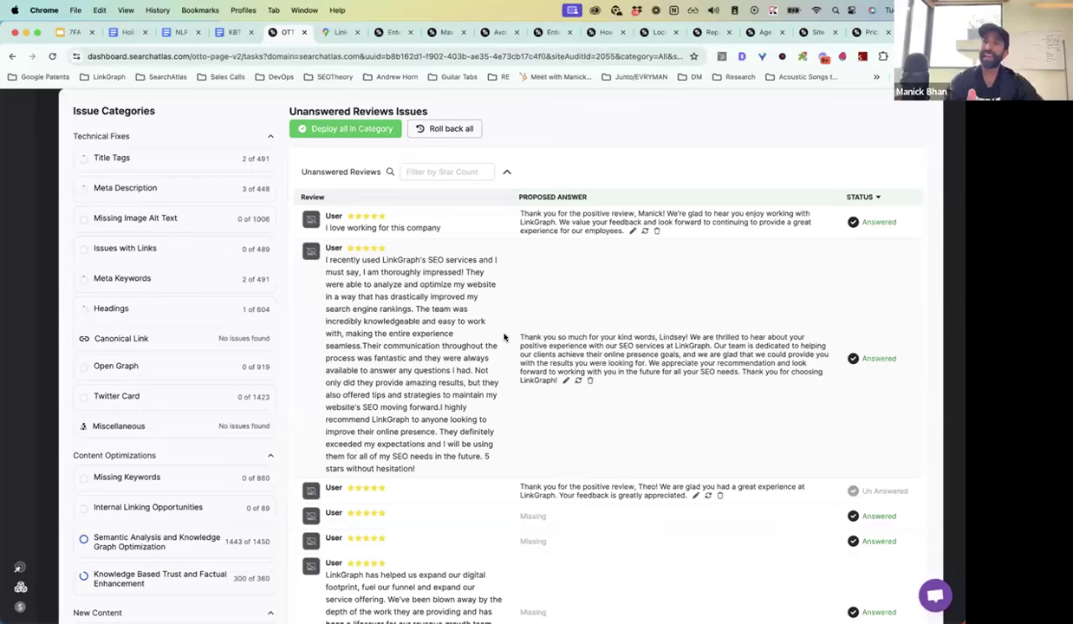
# Look through the Unanswered Reviews list with its proposed answers and open the Cloud Stacks category.
pyautogui.scroll(-2, 503, 337)
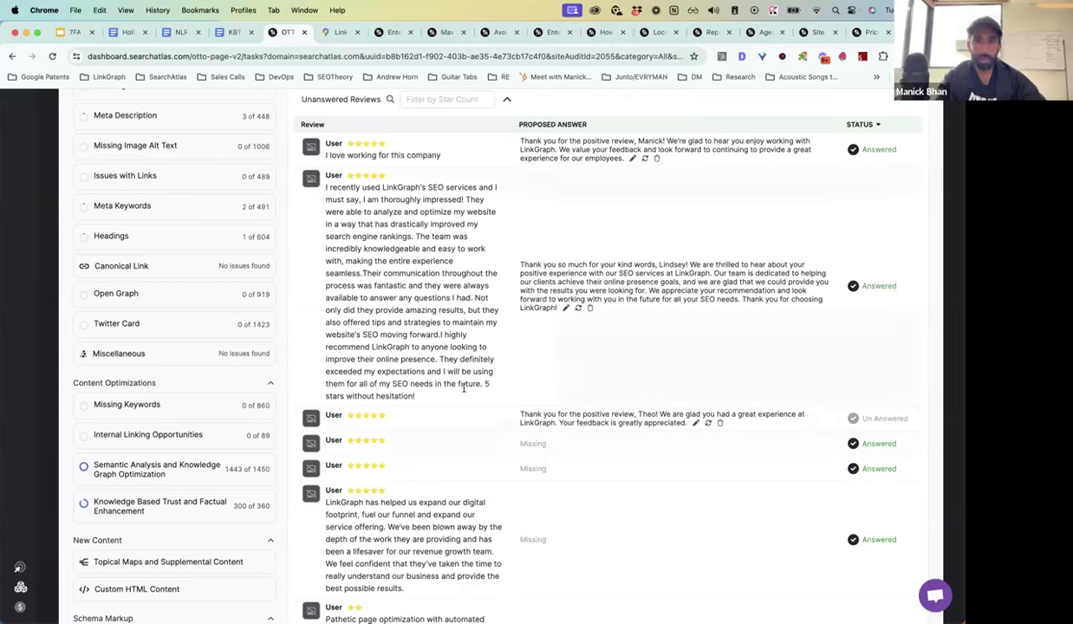
pyautogui.scroll(-5, 459, 381)
pyautogui.scroll(-3, 465, 391)
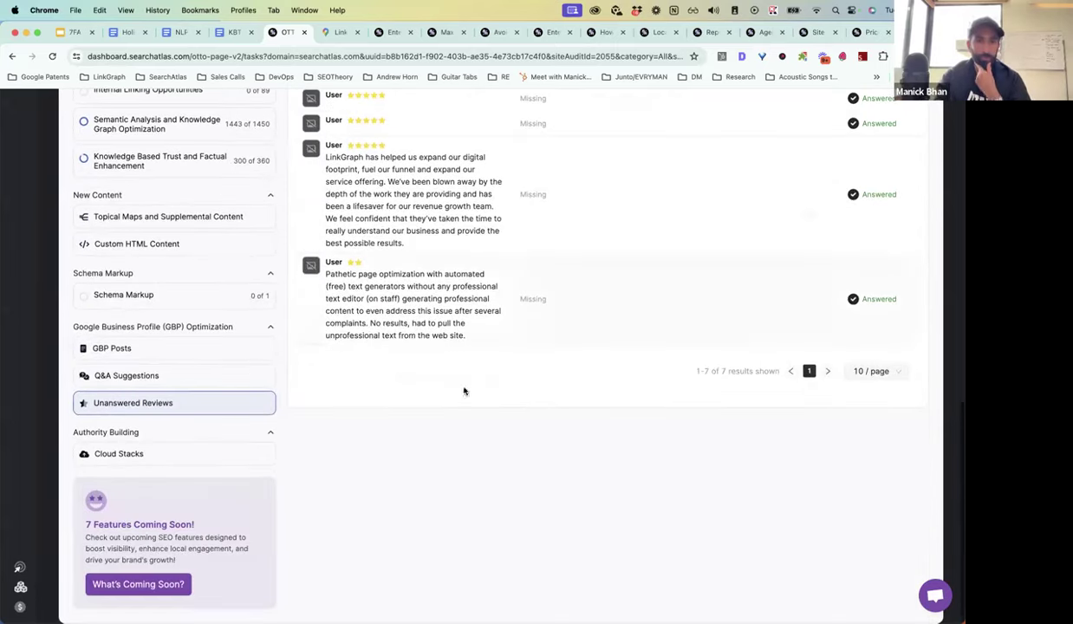
pyautogui.click(125, 456)
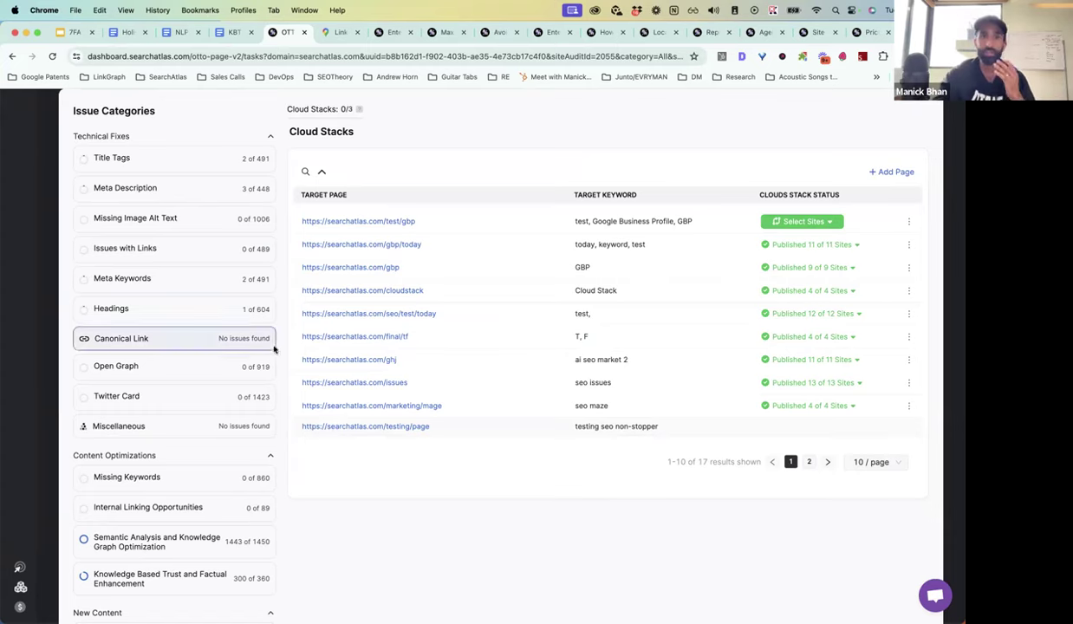
# Switch to the Google Slides deck and view the Page Rank and Building the LinkGraph of the Internet slides.
pyautogui.click(74, 32)
pyautogui.scroll(10, 74, 368)
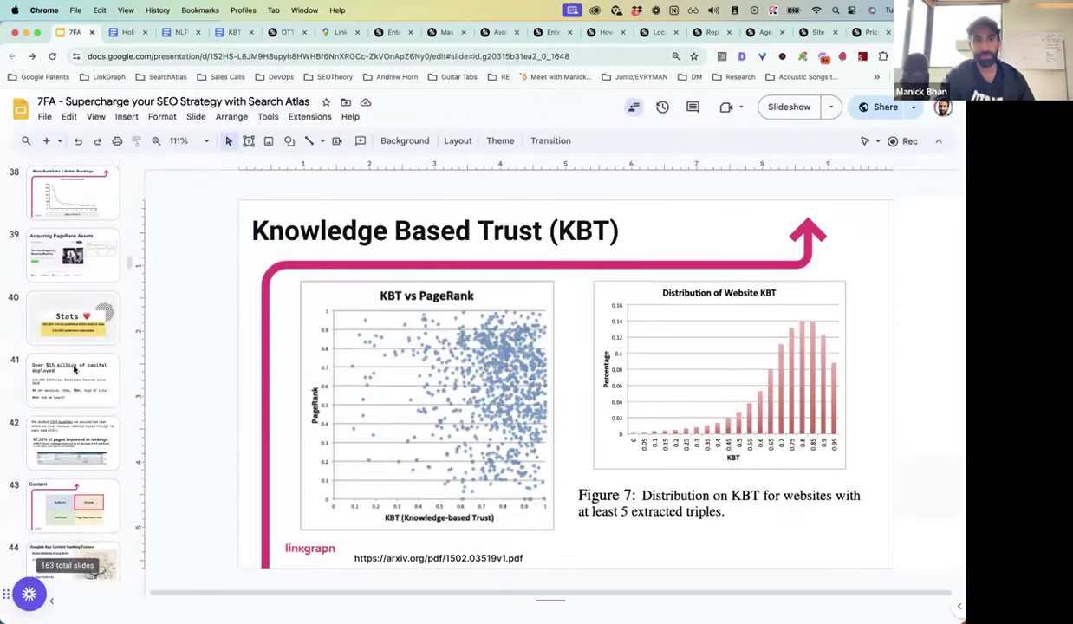
pyautogui.click(61, 346)
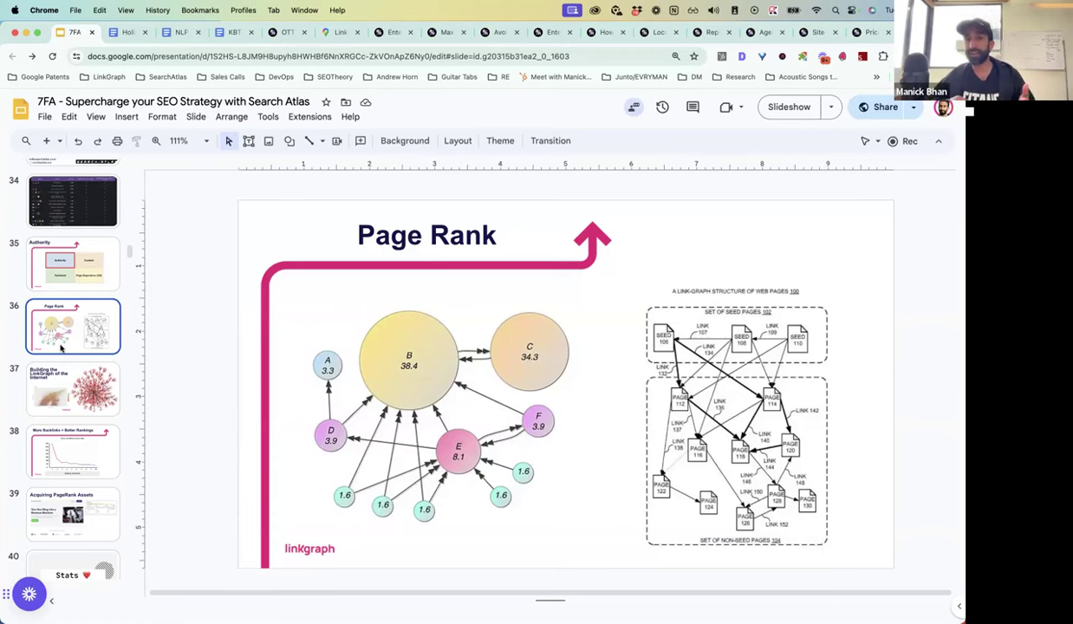
pyautogui.click(72, 371)
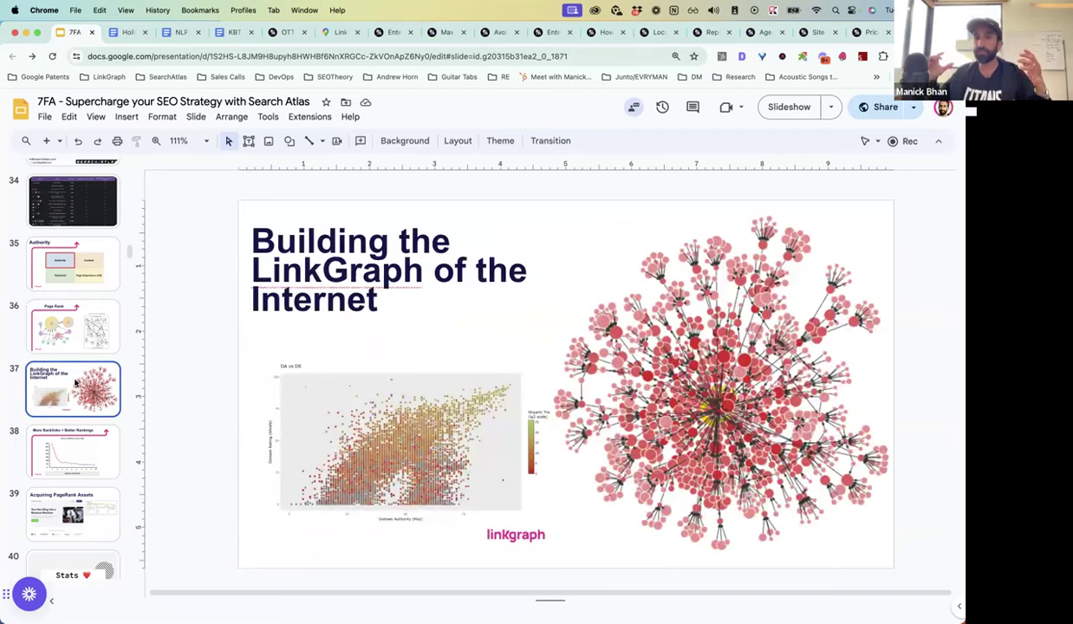
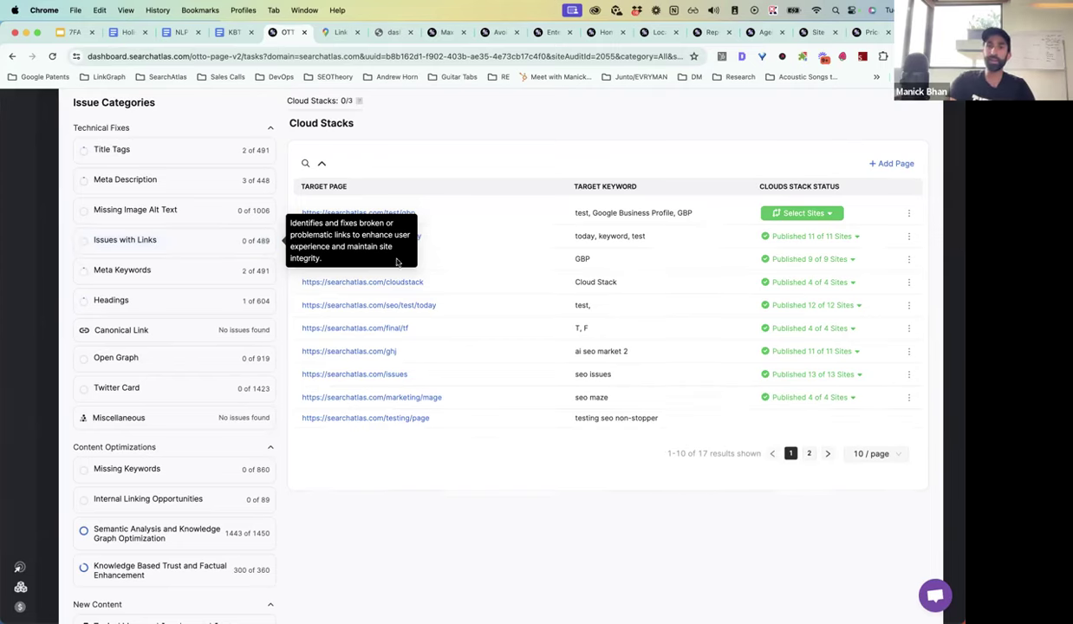
# View the support chat from the Searchatlas OTTO page, go to the dashboard home page and close the chat.
pyautogui.scroll(5, 167, 257)
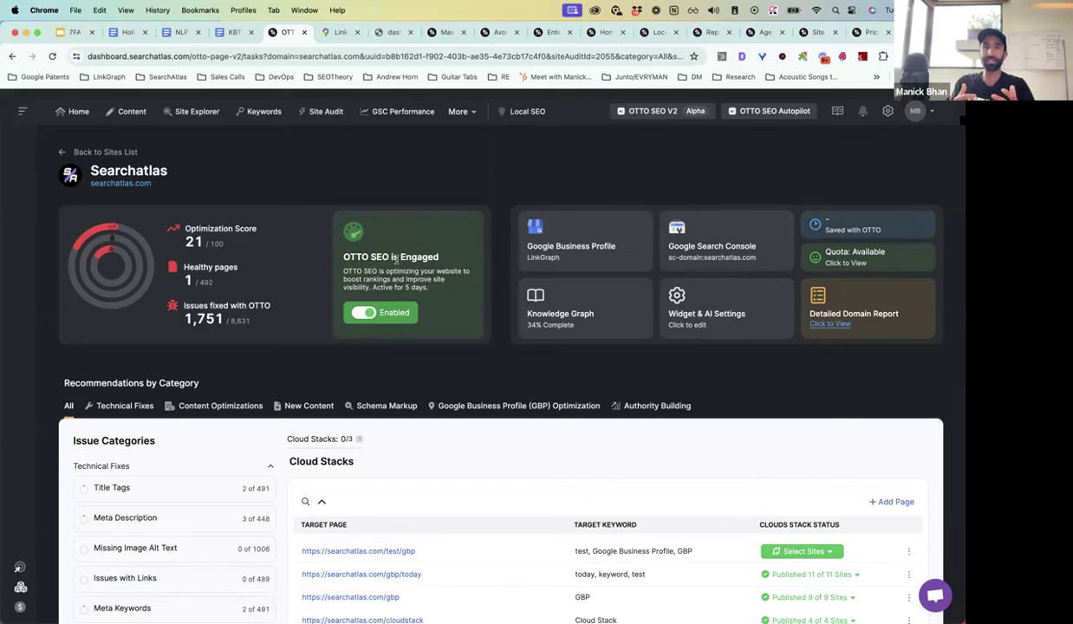
pyautogui.click(931, 591)
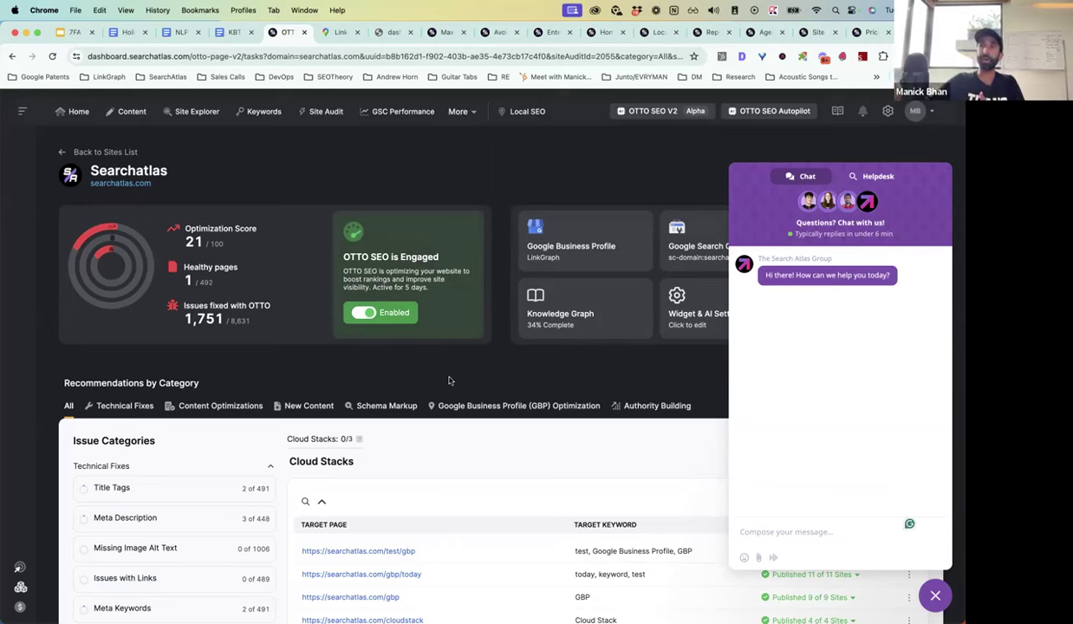
pyautogui.click(79, 112)
pyautogui.click(934, 596)
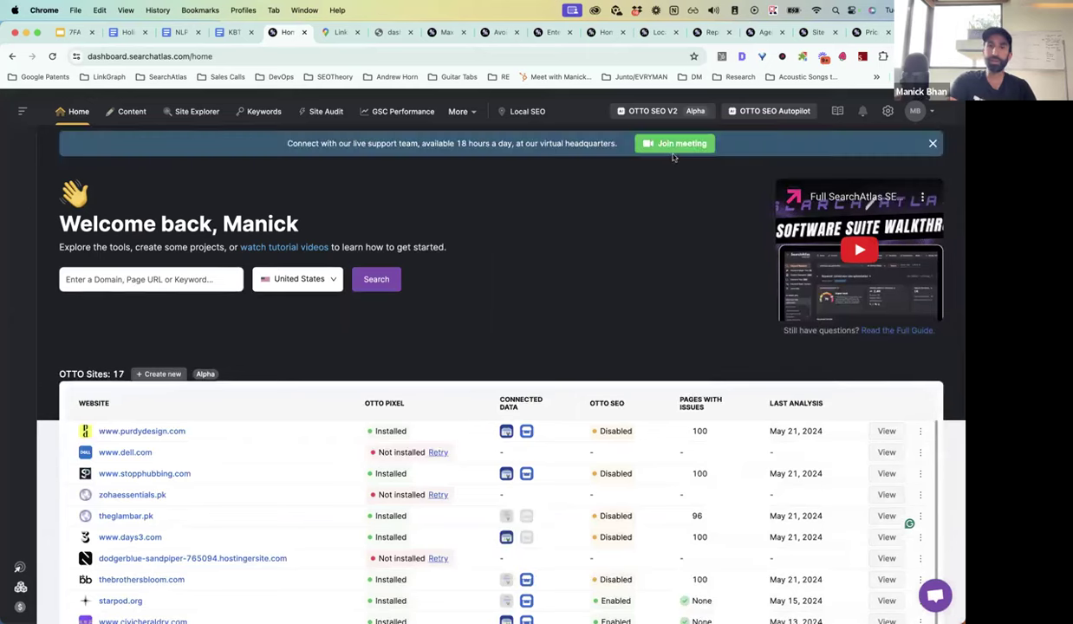
# Join the live support meeting in Kumospace, look around the Search Atlas Onboarding floor, and return to the dashboard home page.
pyautogui.click(673, 145)
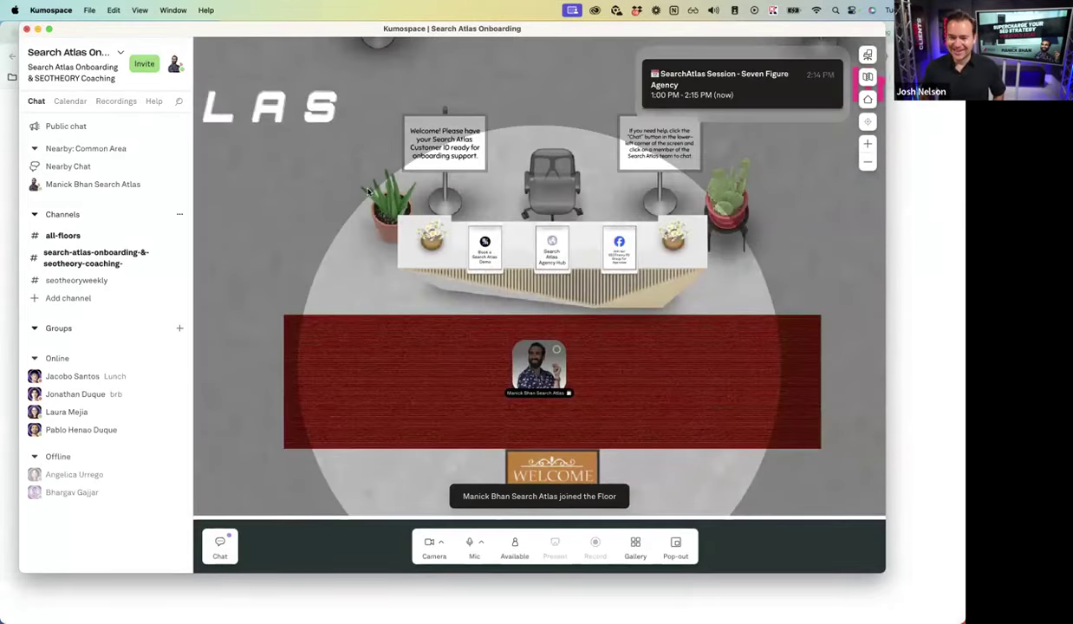
pyautogui.scroll(-4, 368, 191)
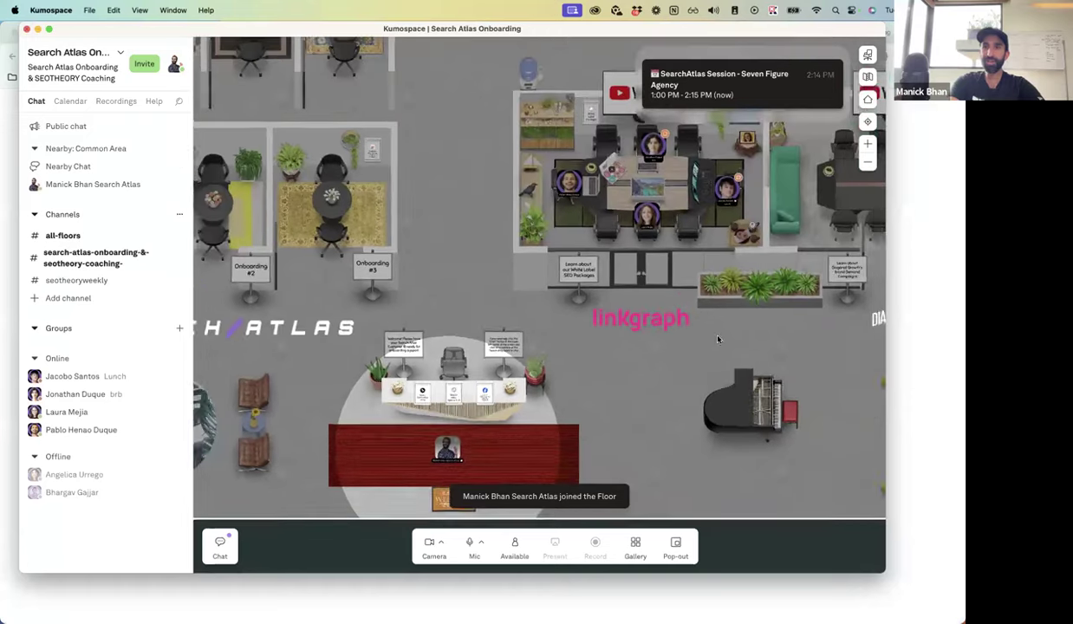
pyautogui.scroll(3, 693, 294)
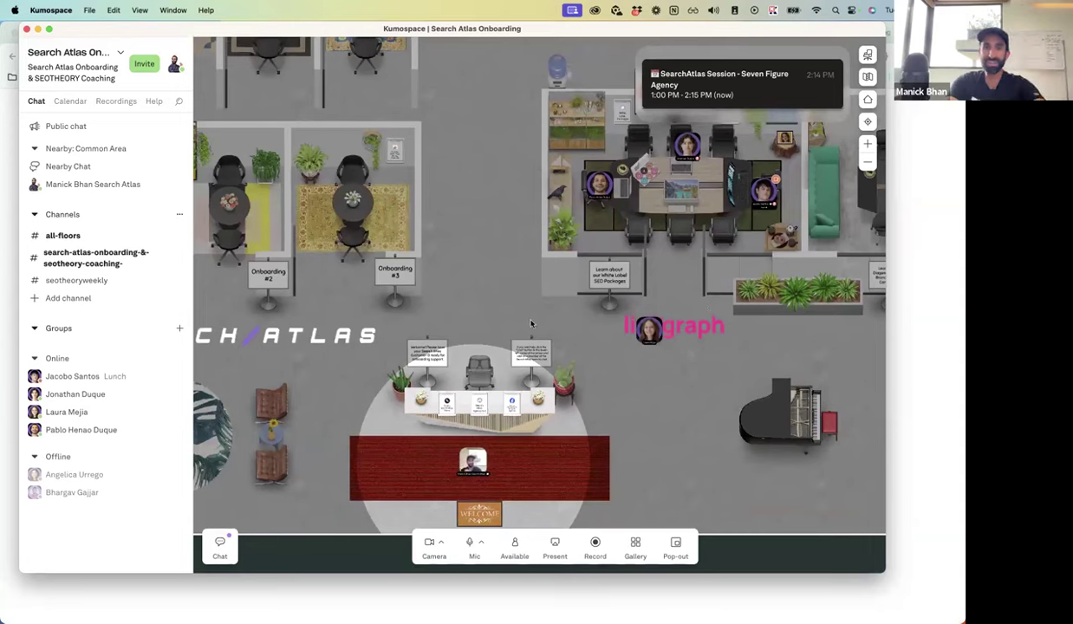
pyautogui.click(27, 29)
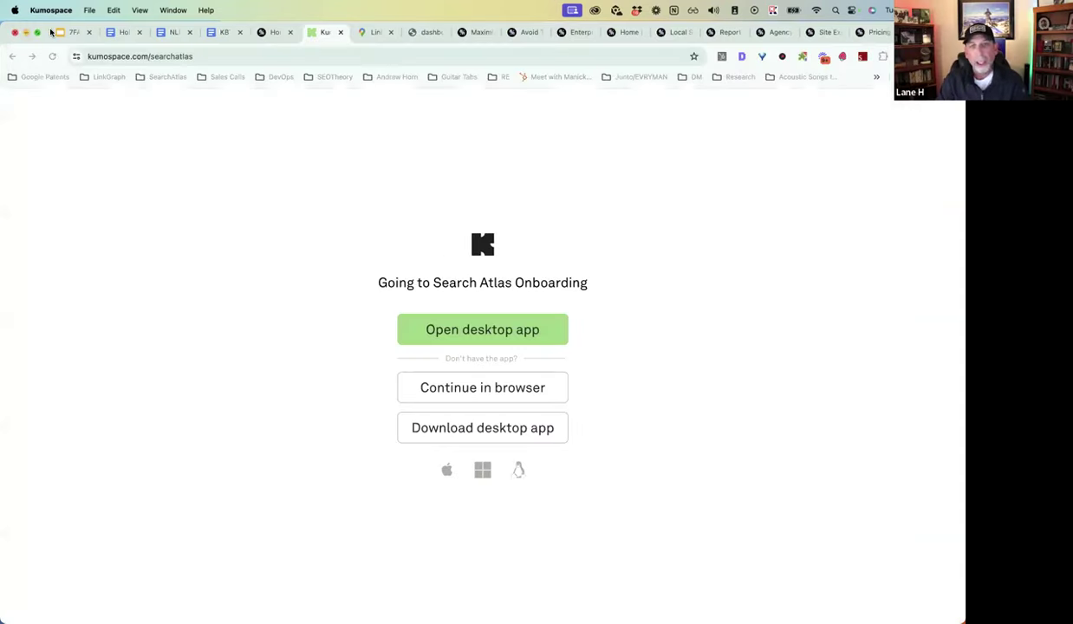
pyautogui.press('super+w')
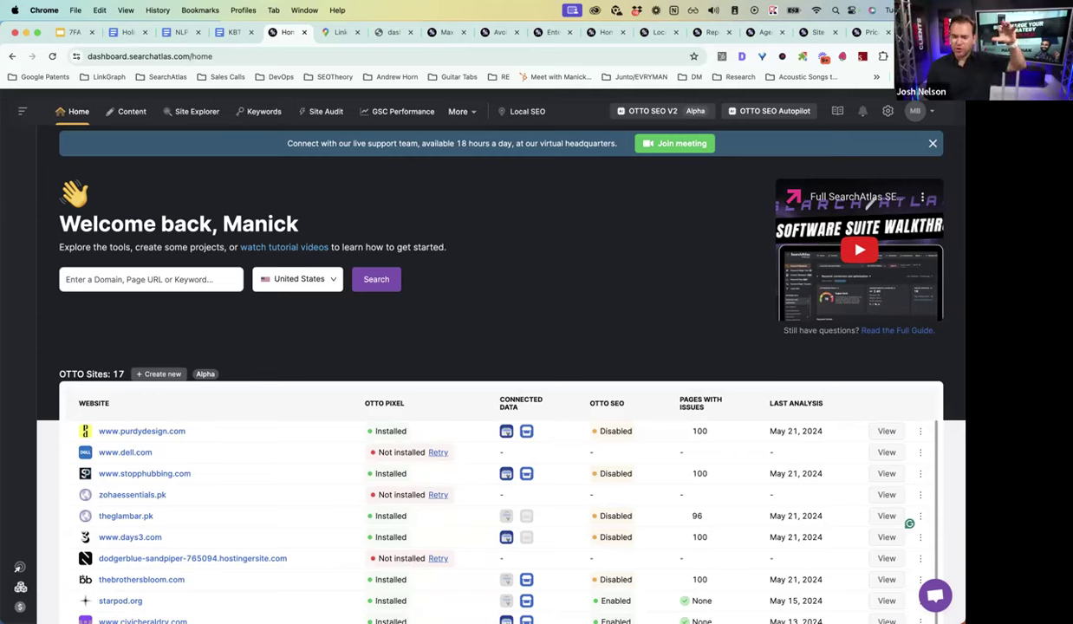
# Open the Onpage Audit tool from the content section and look through the list of existing audits.
pyautogui.click(133, 113)
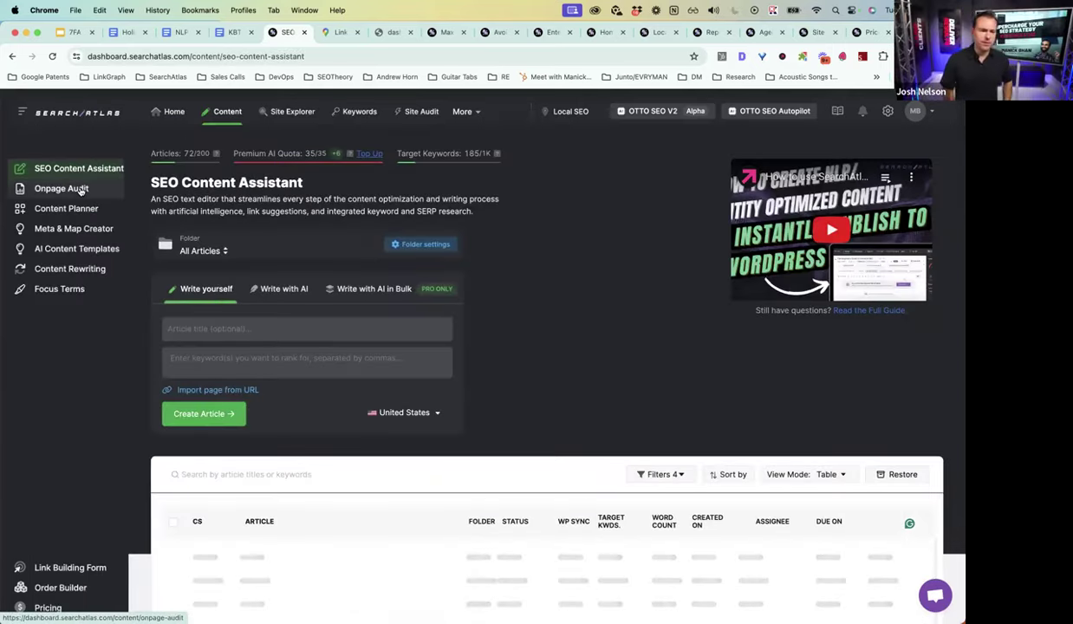
pyautogui.click(80, 190)
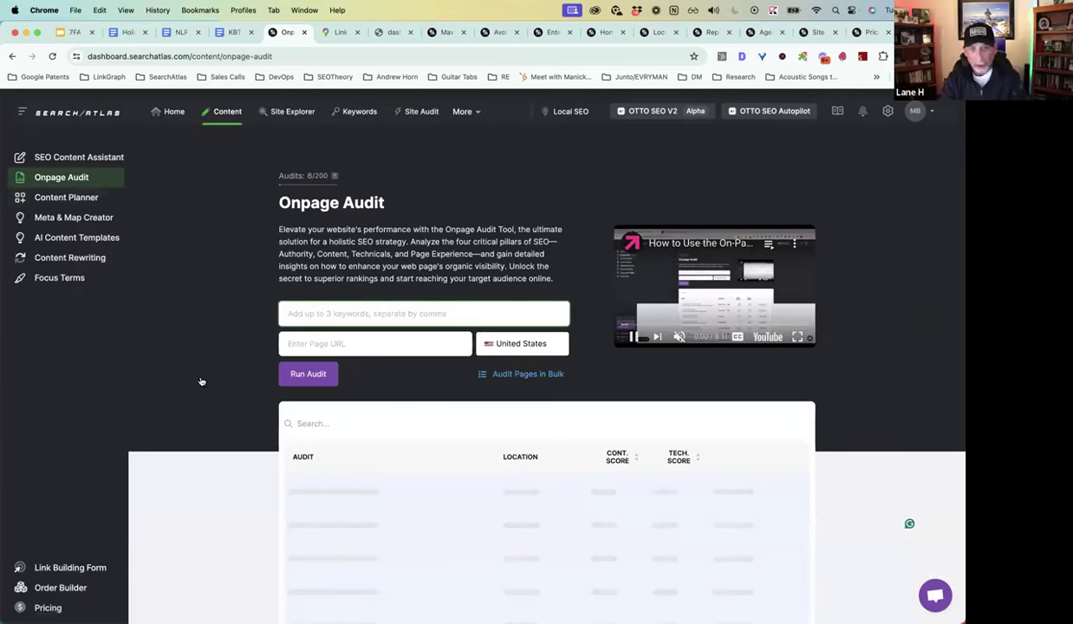
pyautogui.scroll(-5, 201, 381)
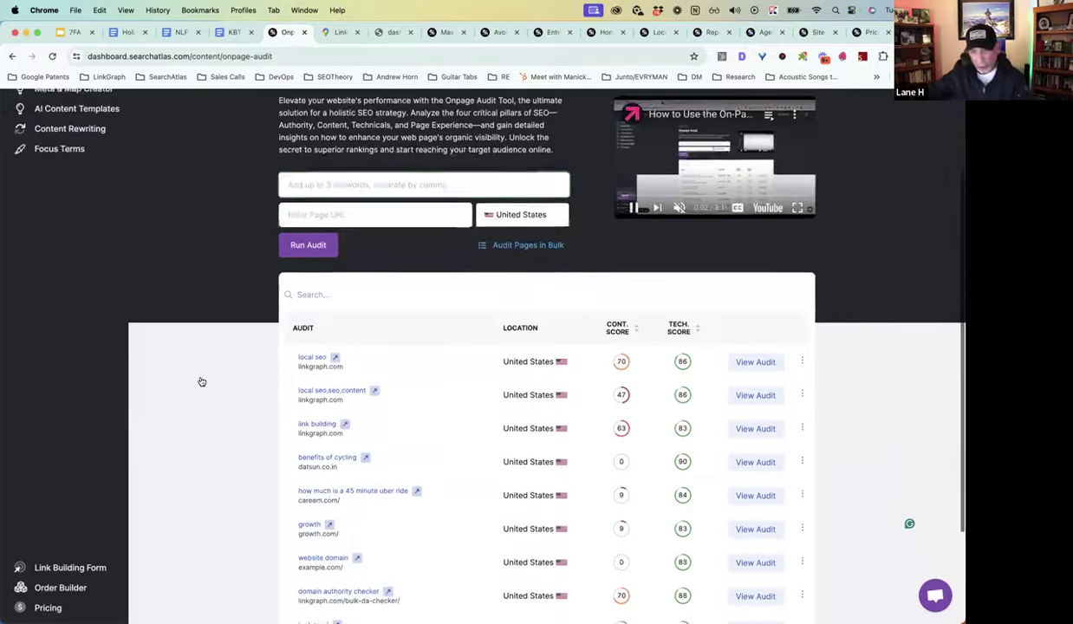
pyautogui.scroll(-1, 201, 381)
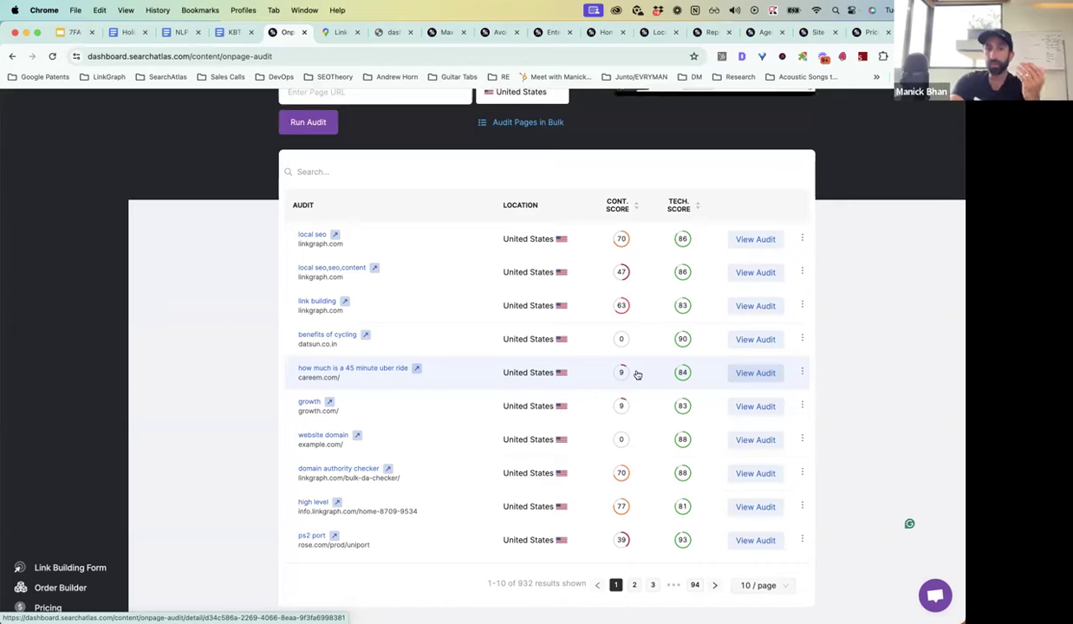
pyautogui.scroll(5, 389, 460)
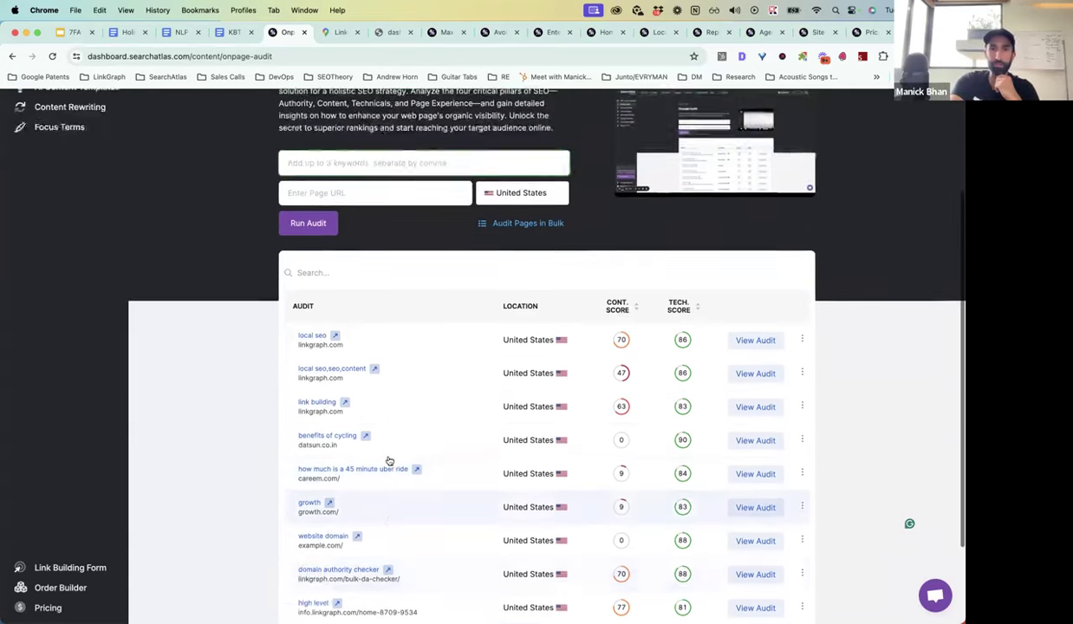
pyautogui.scroll(-5, 390, 461)
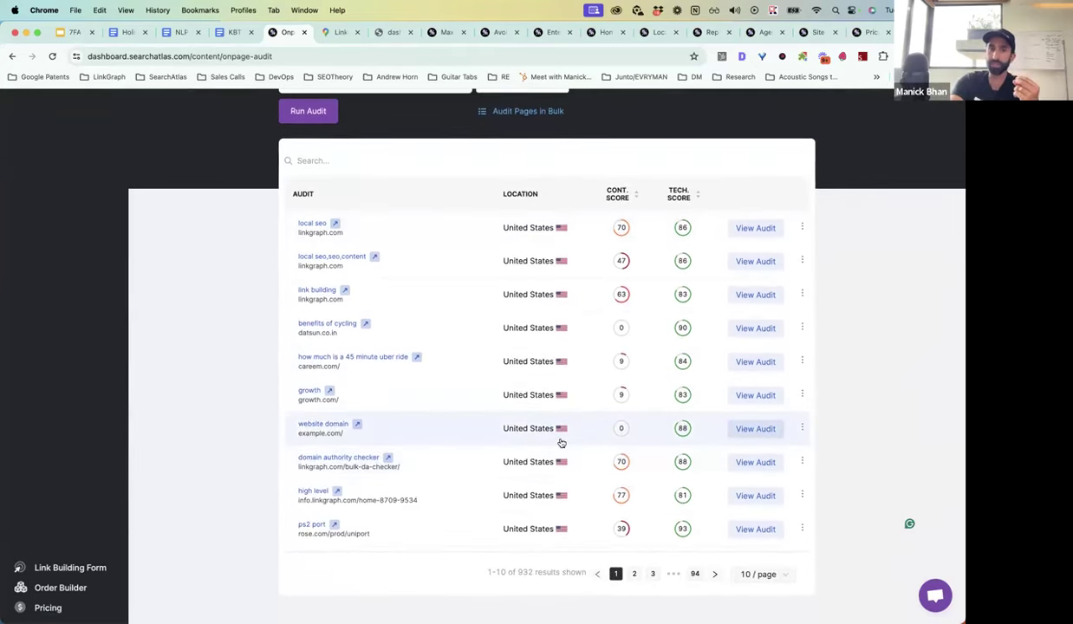
# Open the careem.com audit for "how much is a 45 minute uber ride" and examine its content, authority and technical scores.
pyautogui.click(759, 363)
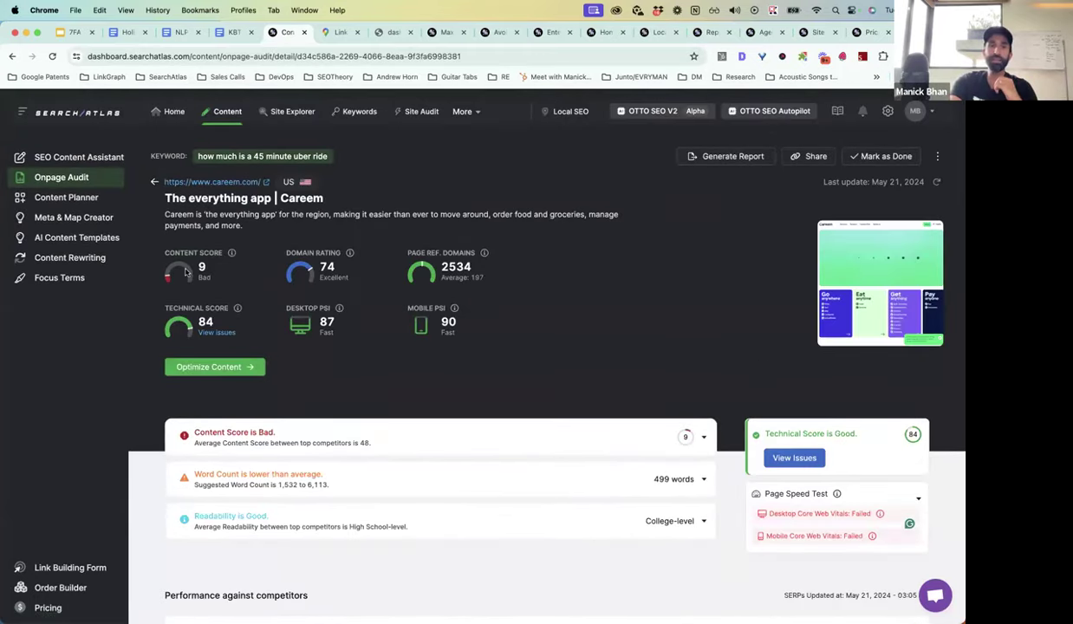
pyautogui.scroll(5, 184, 273)
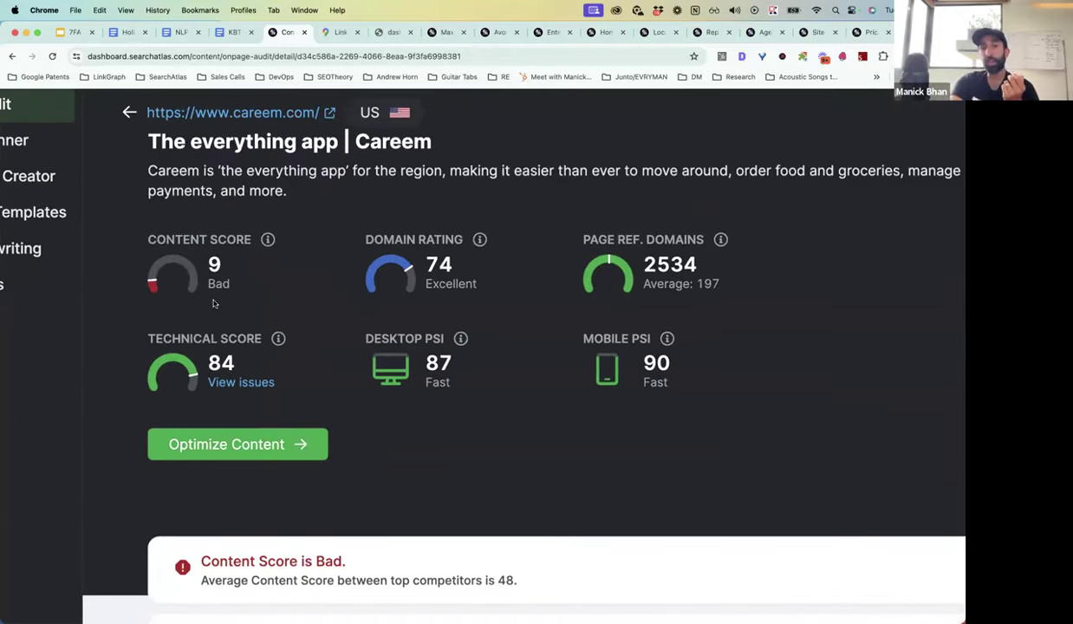
pyautogui.hscroll(2, 211, 301)
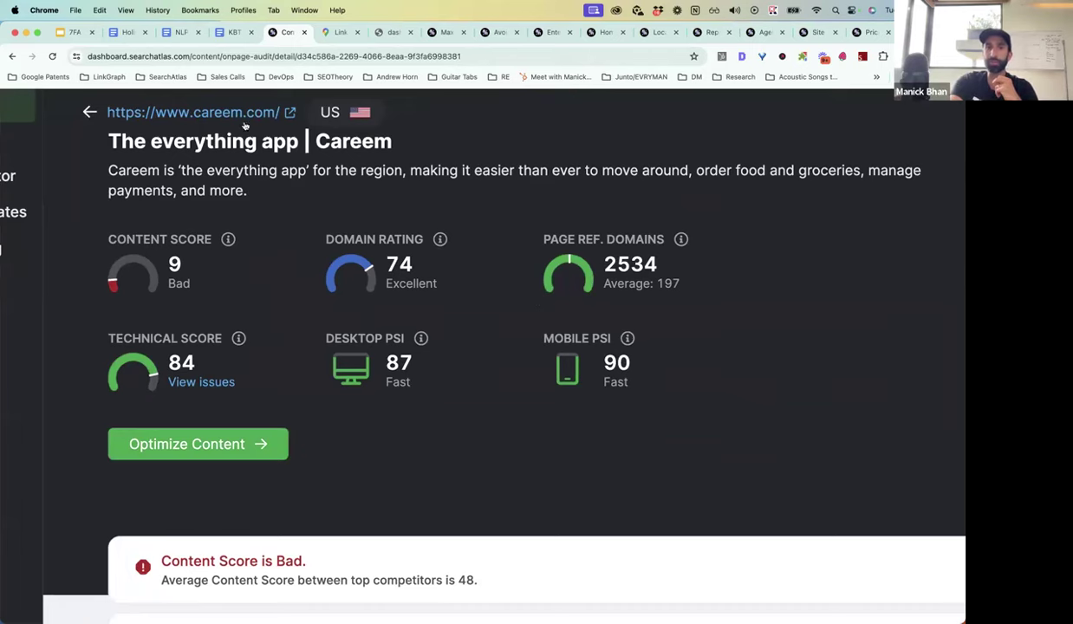
pyautogui.scroll(-5, 596, 294)
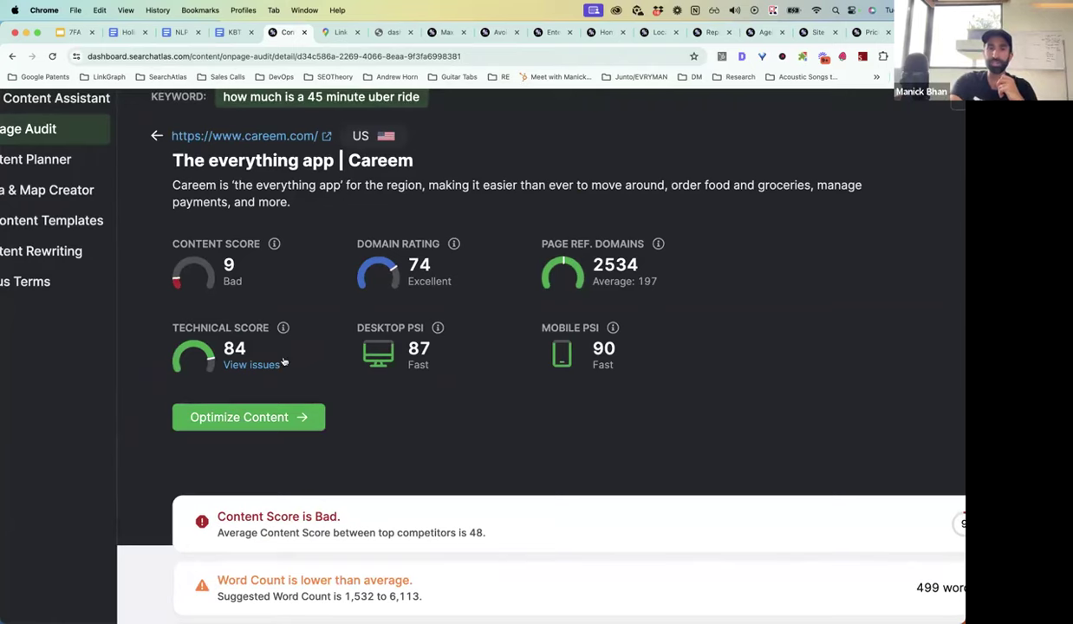
pyautogui.scroll(-5, 215, 349)
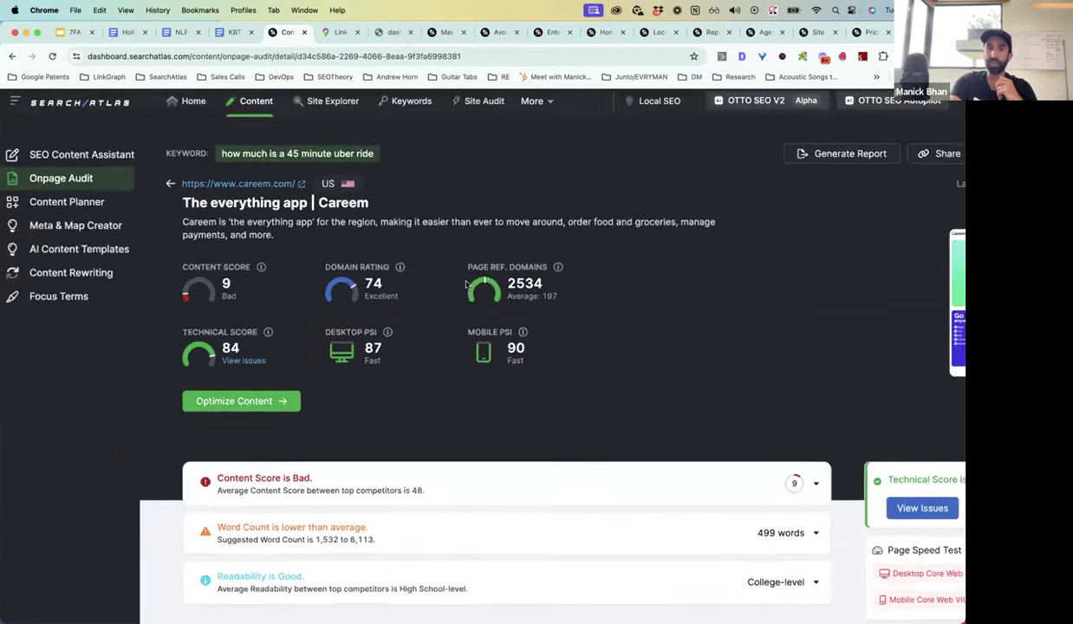
pyautogui.scroll(-5, 512, 287)
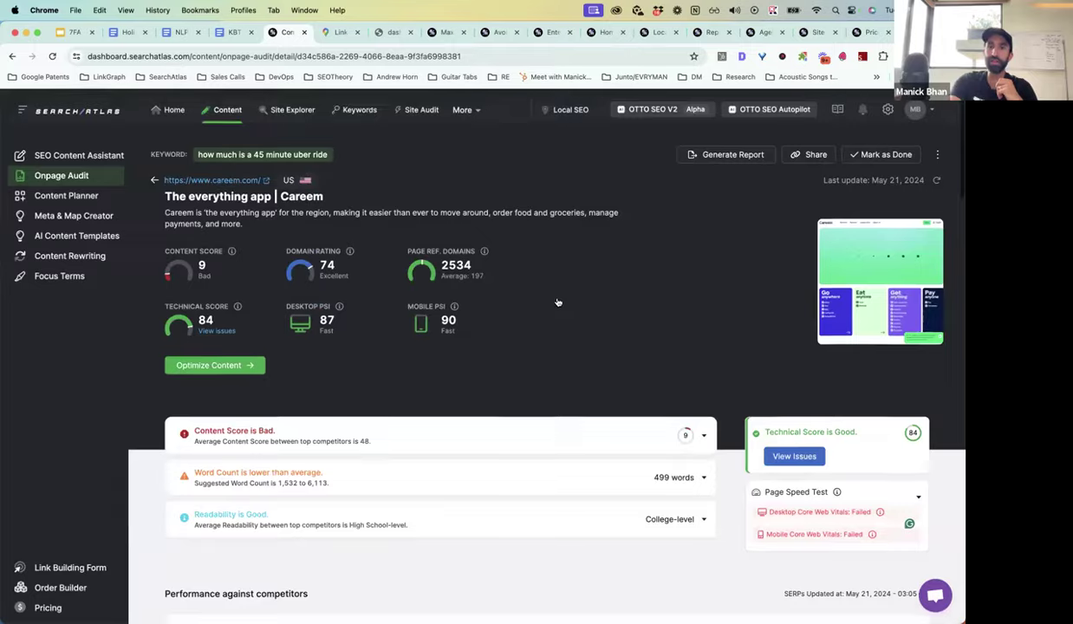
# Expand the Content Score section of the careem.com audit and examine the page's score in the competitor chart.
pyautogui.scroll(-3, 558, 301)
pyautogui.scroll(3, 558, 301)
pyautogui.click(530, 311)
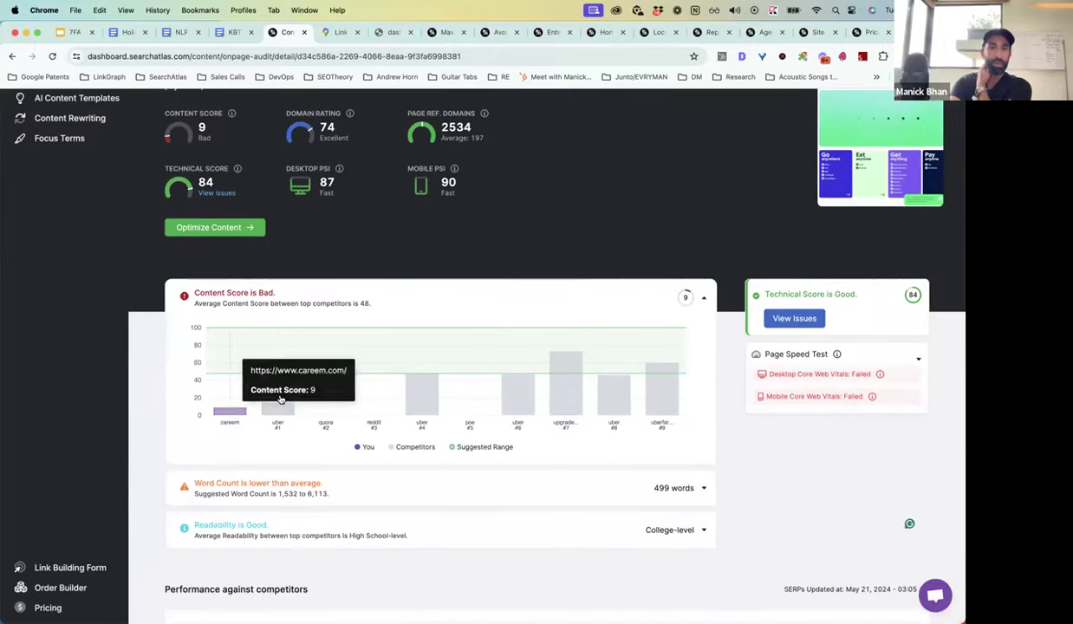
pyautogui.moveTo(280, 396)
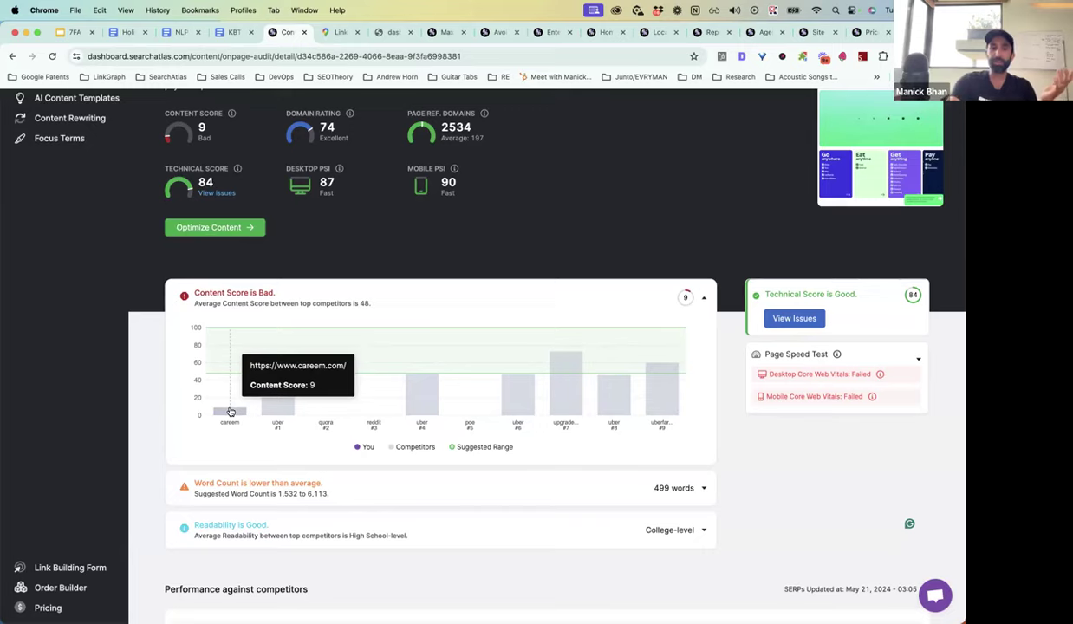
# Review the audit's competitor performance table, page structure suggestions, meta tags and topical terms.
pyautogui.scroll(-5, 230, 411)
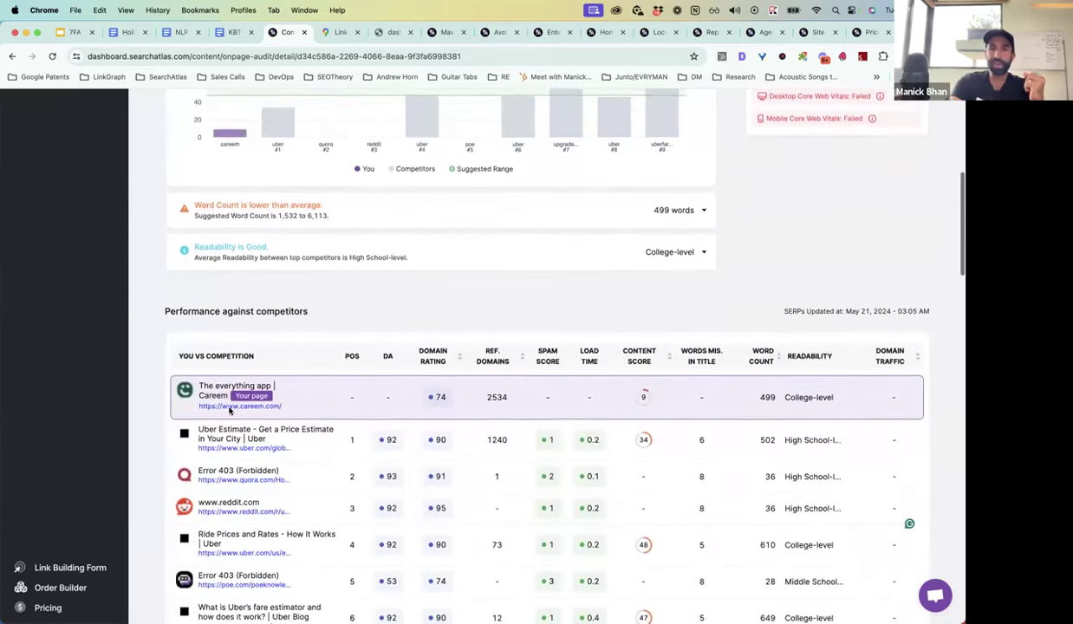
pyautogui.scroll(-3, 231, 411)
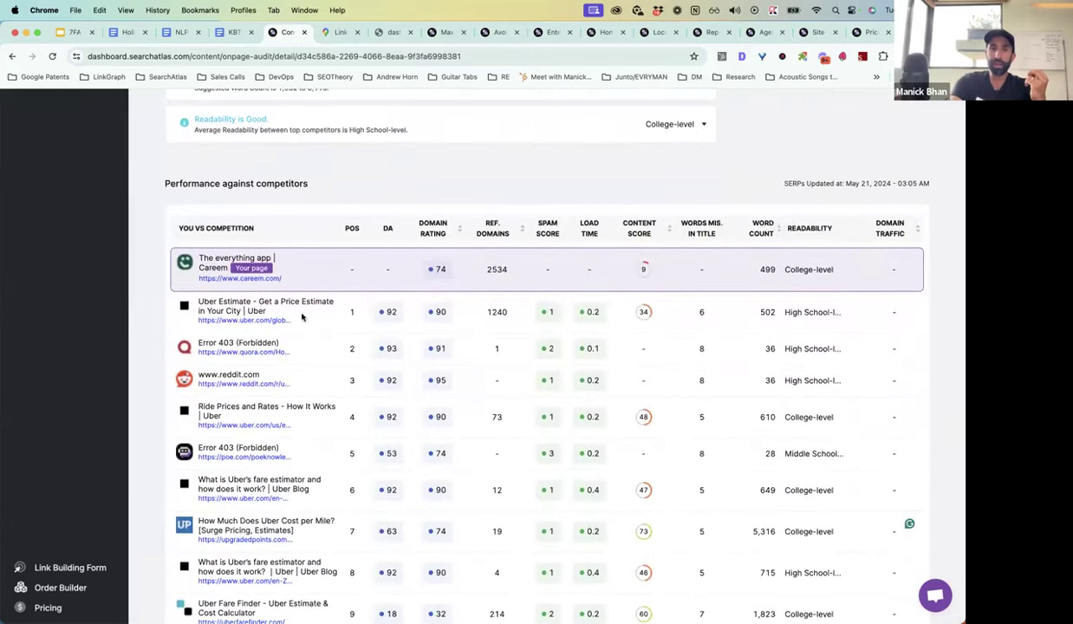
pyautogui.scroll(-15, 301, 317)
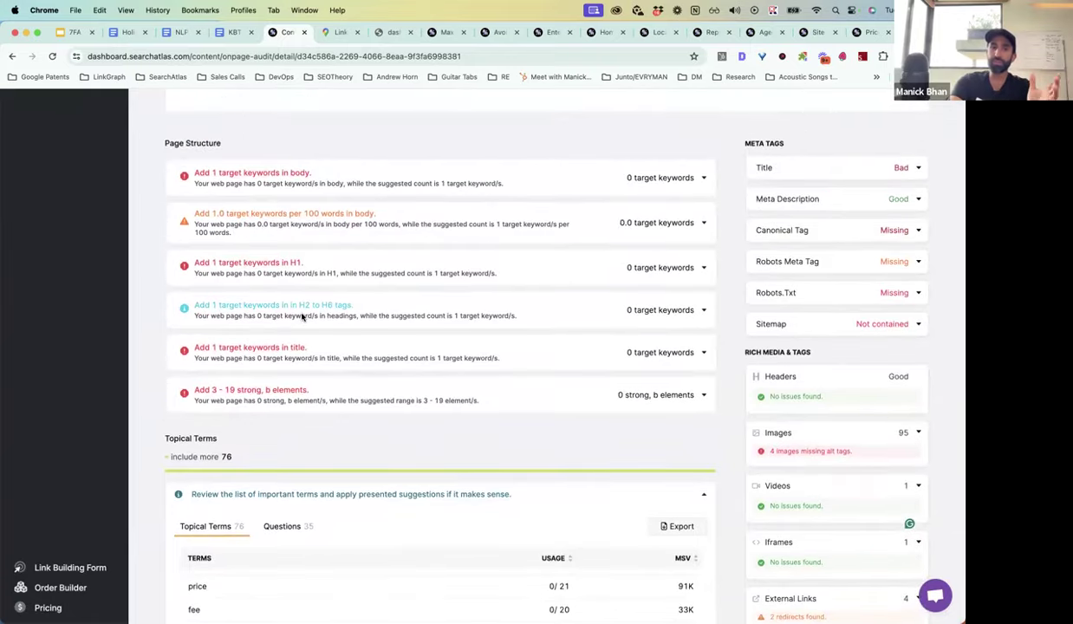
pyautogui.scroll(-1, 301, 315)
pyautogui.scroll(20, 301, 314)
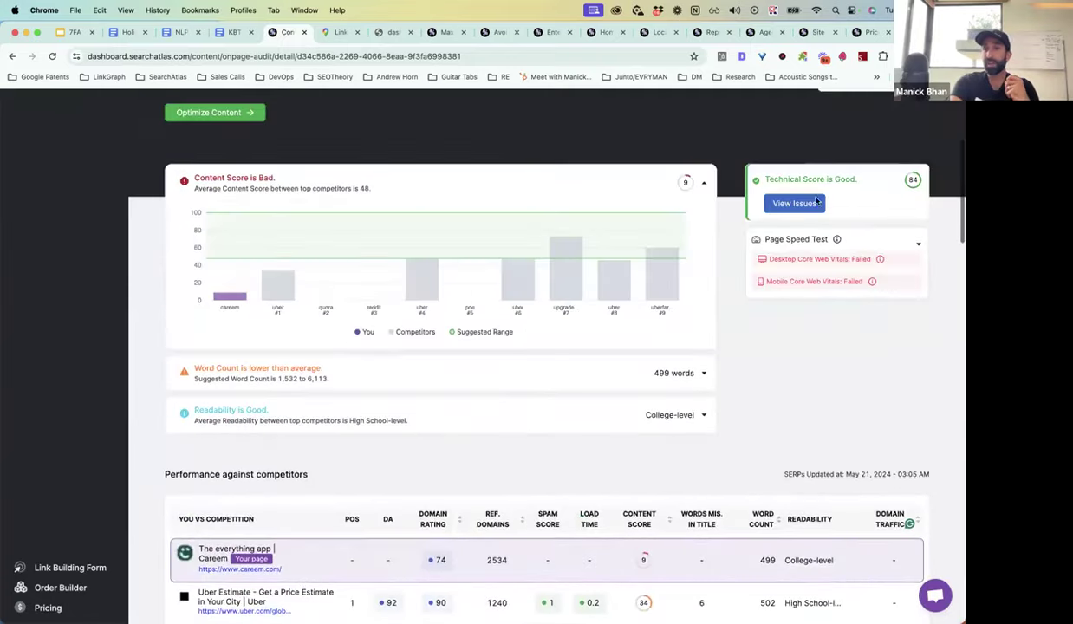
# Generate a Google Docs report from the careem.com audit, return to the audit page and open its sharing options.
pyautogui.scroll(5, 817, 200)
pyautogui.click(719, 157)
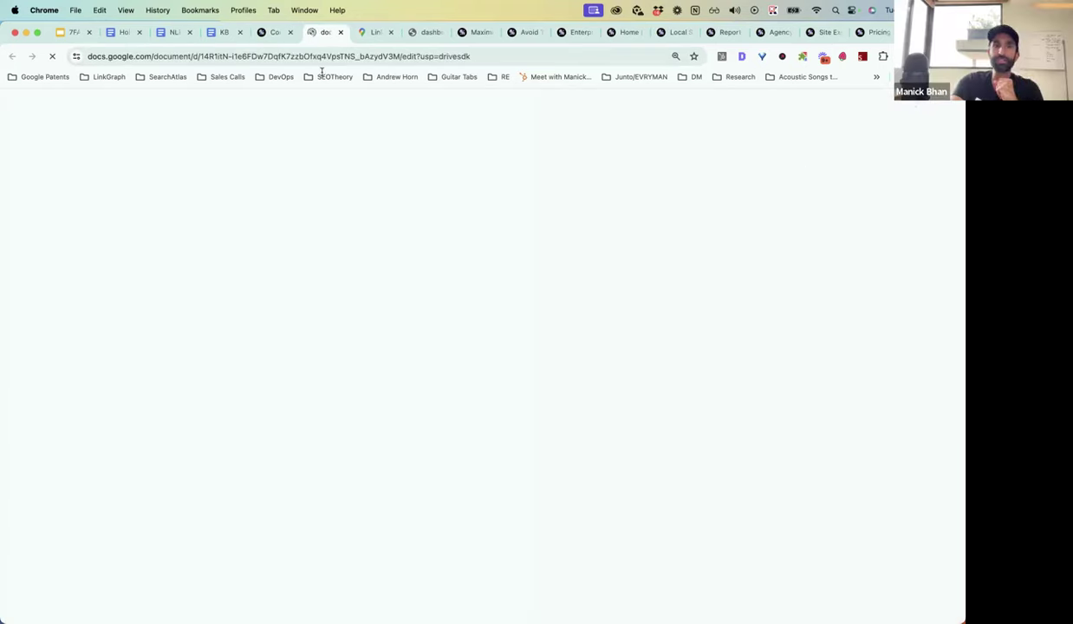
pyautogui.click(269, 33)
pyautogui.click(810, 157)
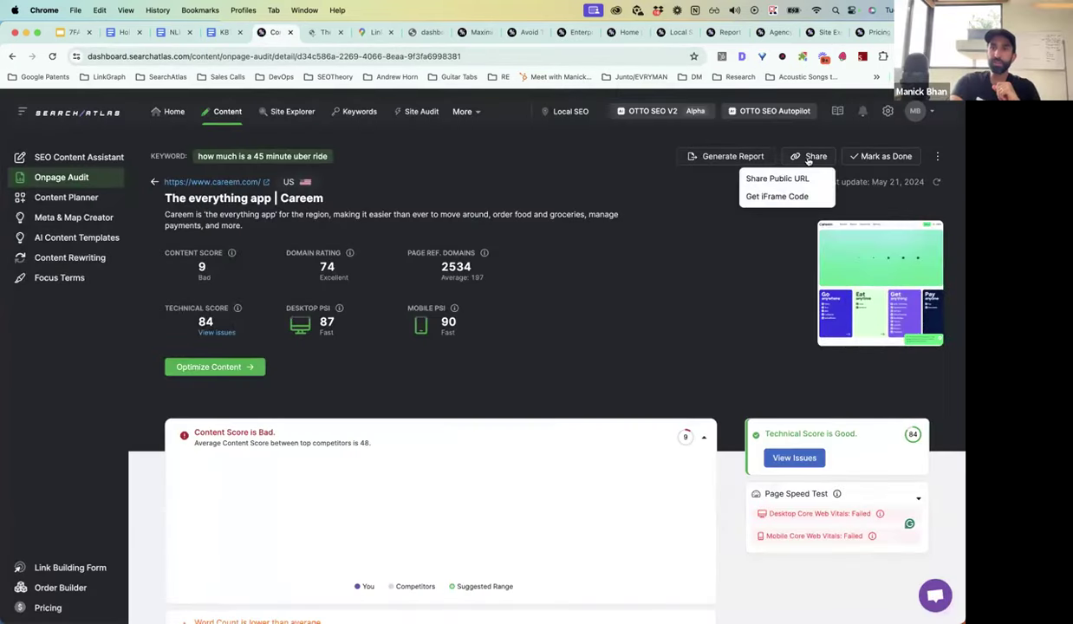
# Copy the careem.com audit's public URL and open it in a private browser window, then put that window away.
pyautogui.click(766, 180)
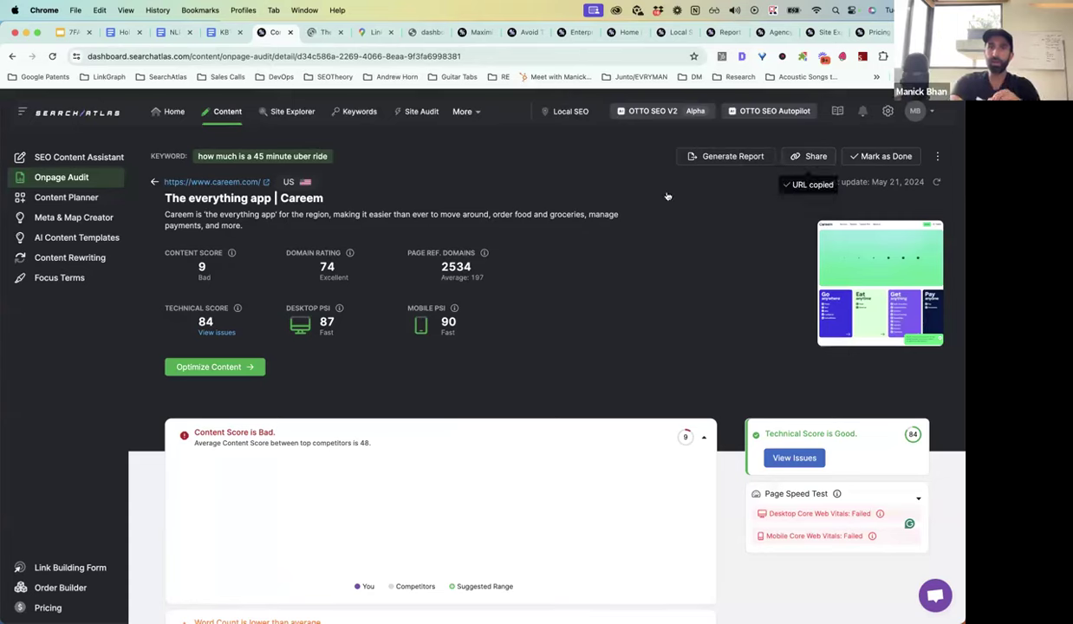
pyautogui.press('super+shift+n')
pyautogui.press('super+v')
pyautogui.press('Return')
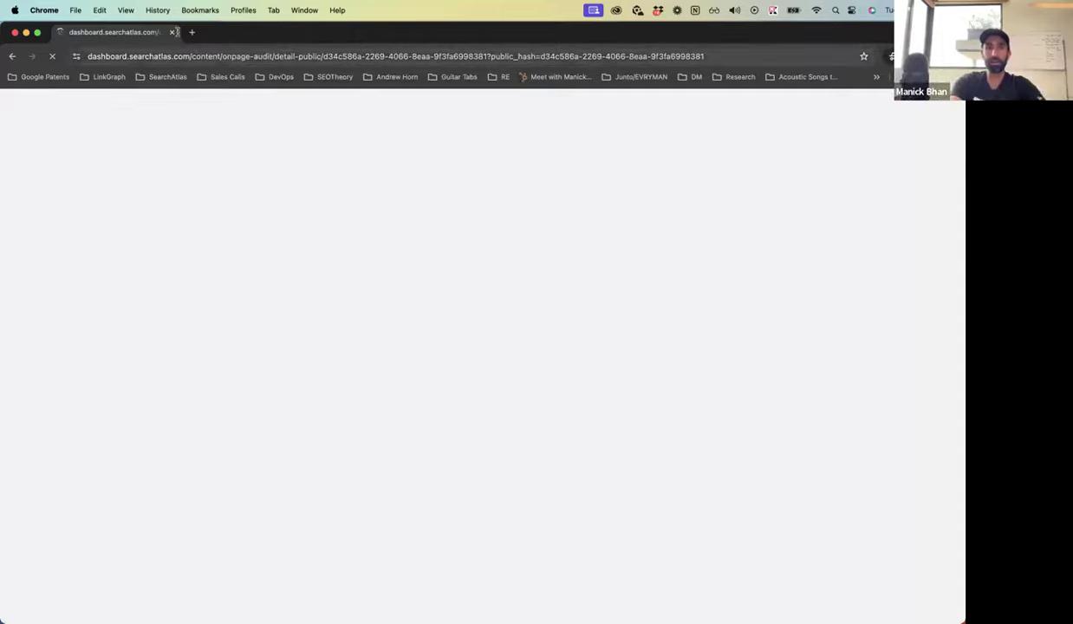
pyautogui.press('super+m')
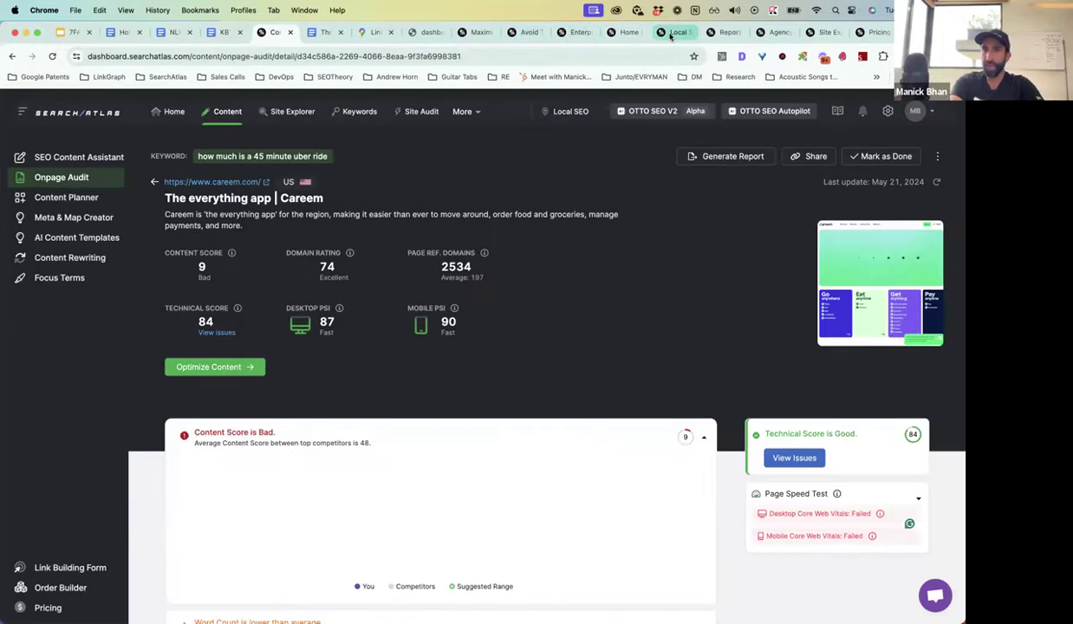
# Close the "vegan" ranking date comparison in the Local SEO heatmap and share the heatmap's public link.
pyautogui.click(679, 33)
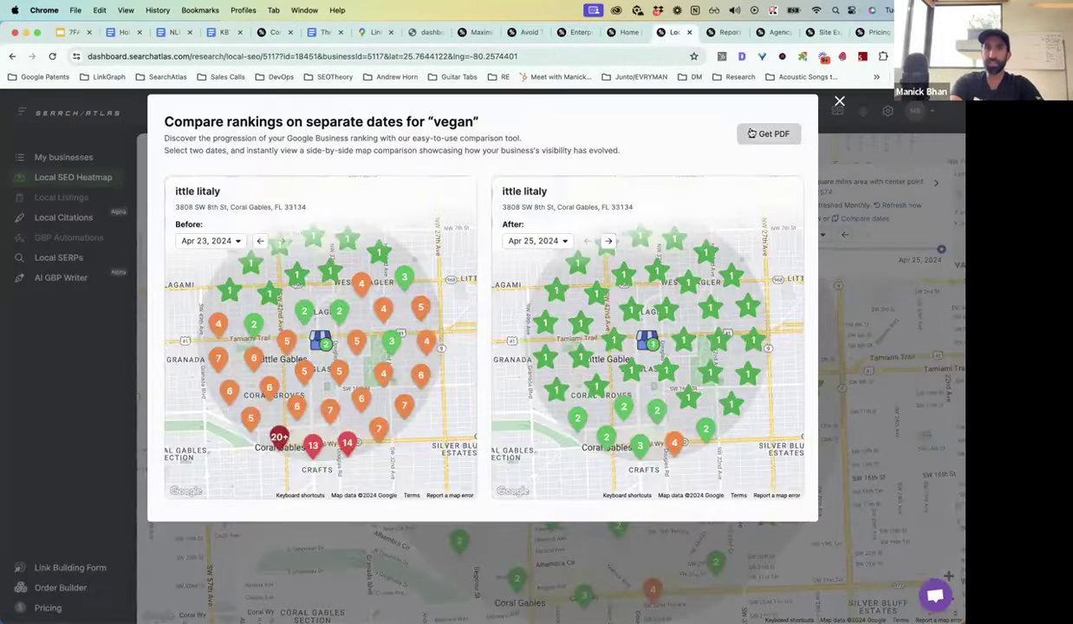
pyautogui.click(840, 102)
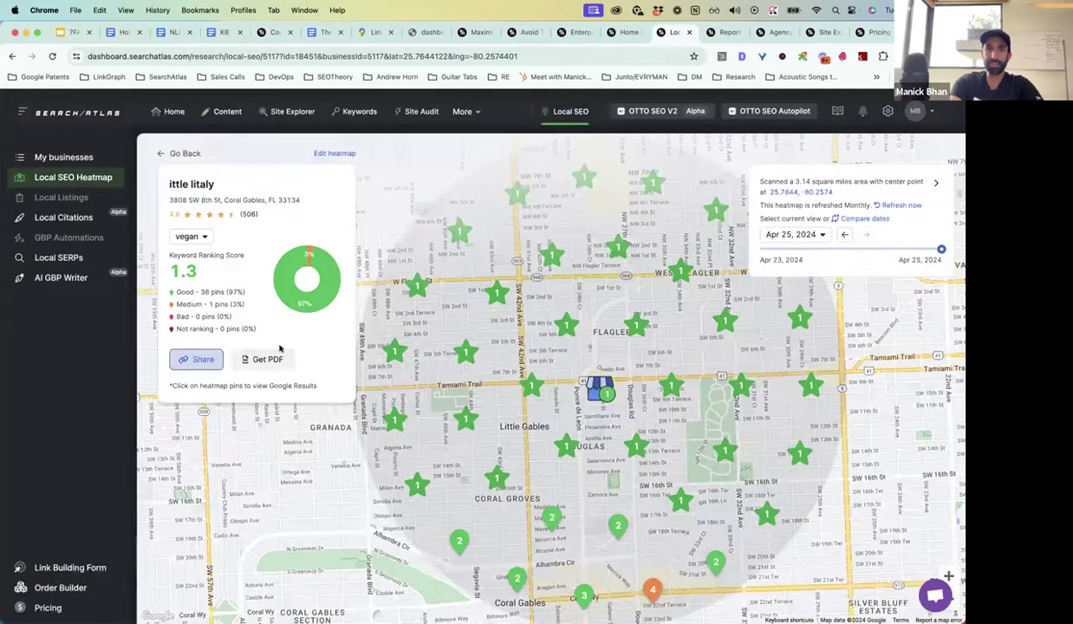
pyautogui.click(206, 364)
pyautogui.click(186, 381)
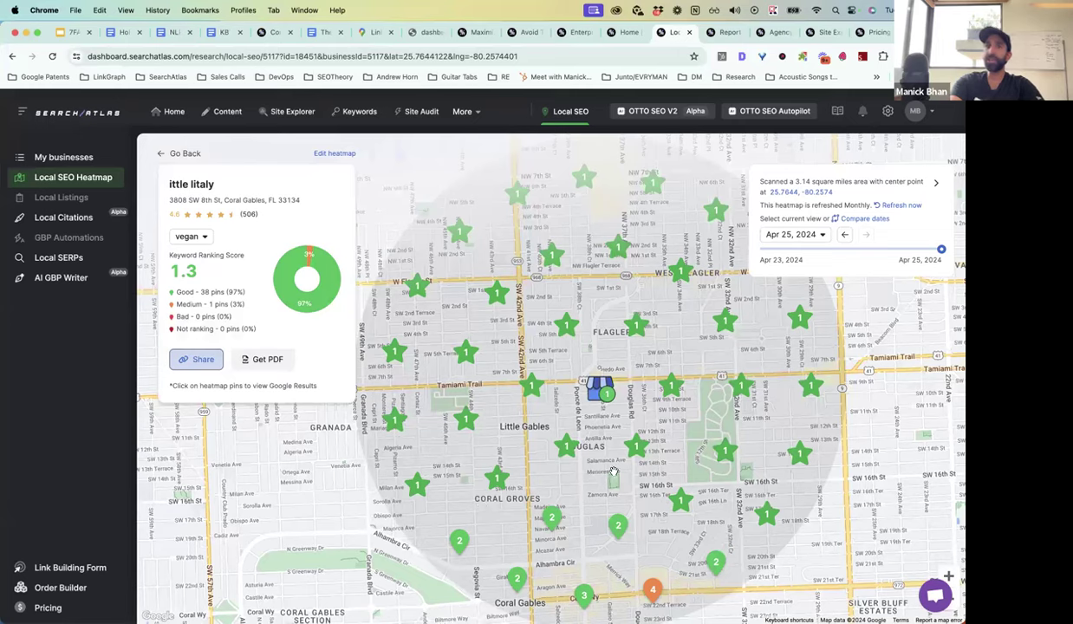
# Switch the Local SEO heatmap to the keyword "italian food" and copy its public share URL.
pyautogui.click(191, 236)
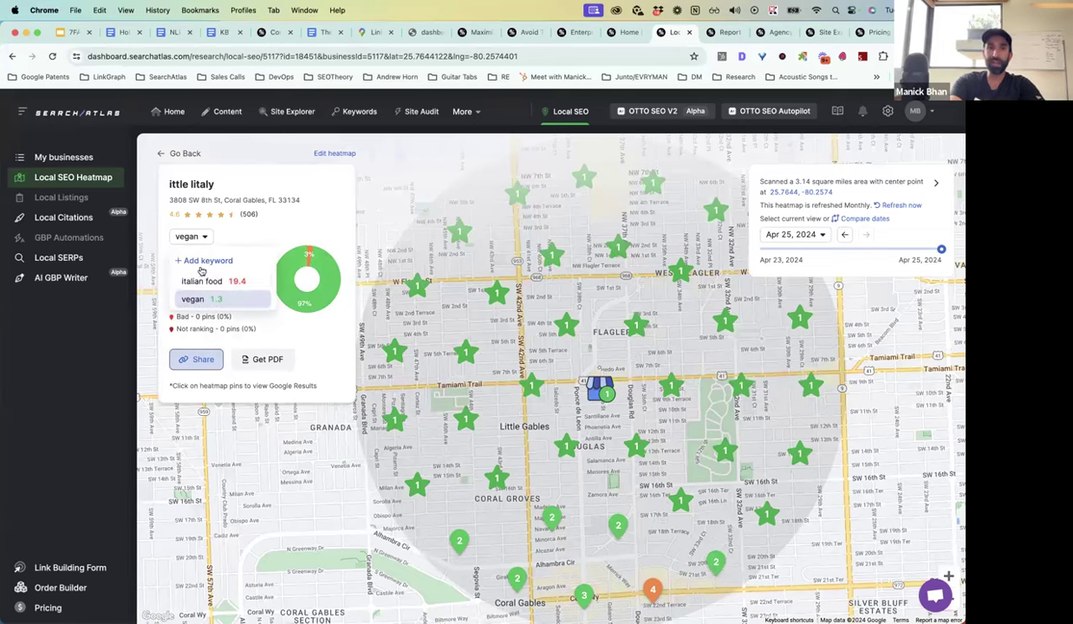
pyautogui.click(209, 282)
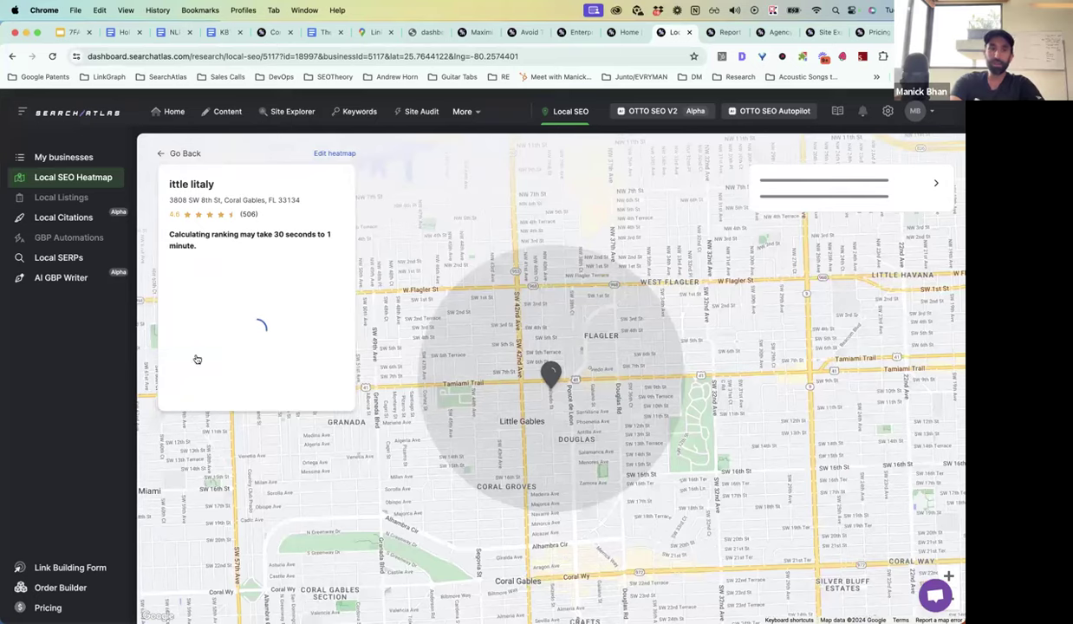
pyautogui.click(196, 360)
pyautogui.click(180, 386)
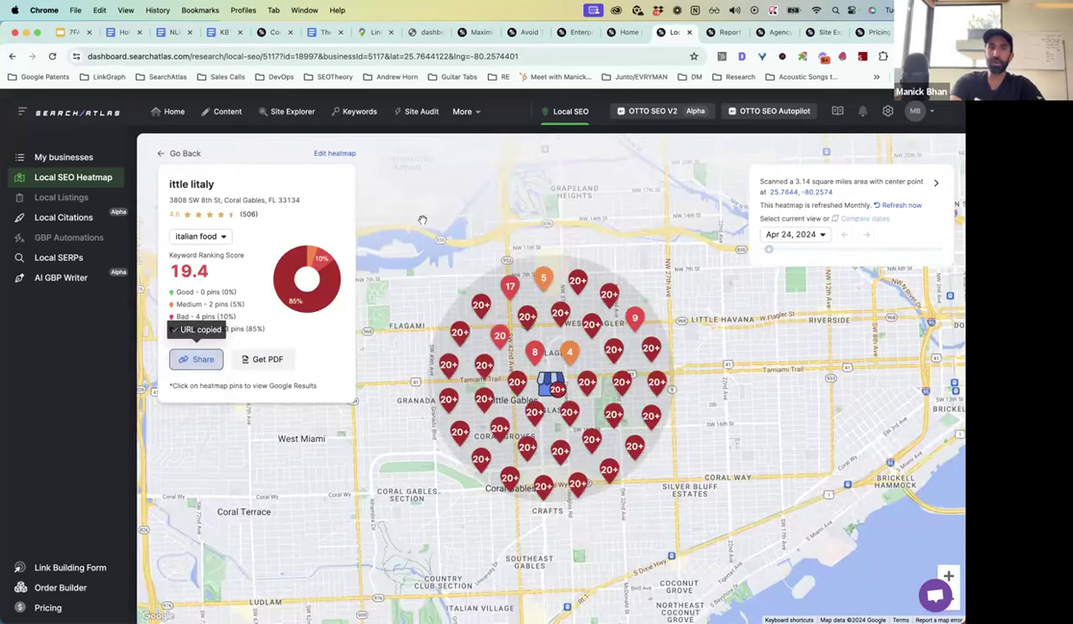
# Open the shared "italian food" heatmap link in a private window beside the dashboard, then return to the dashboard.
pyautogui.press('super+shift+n')
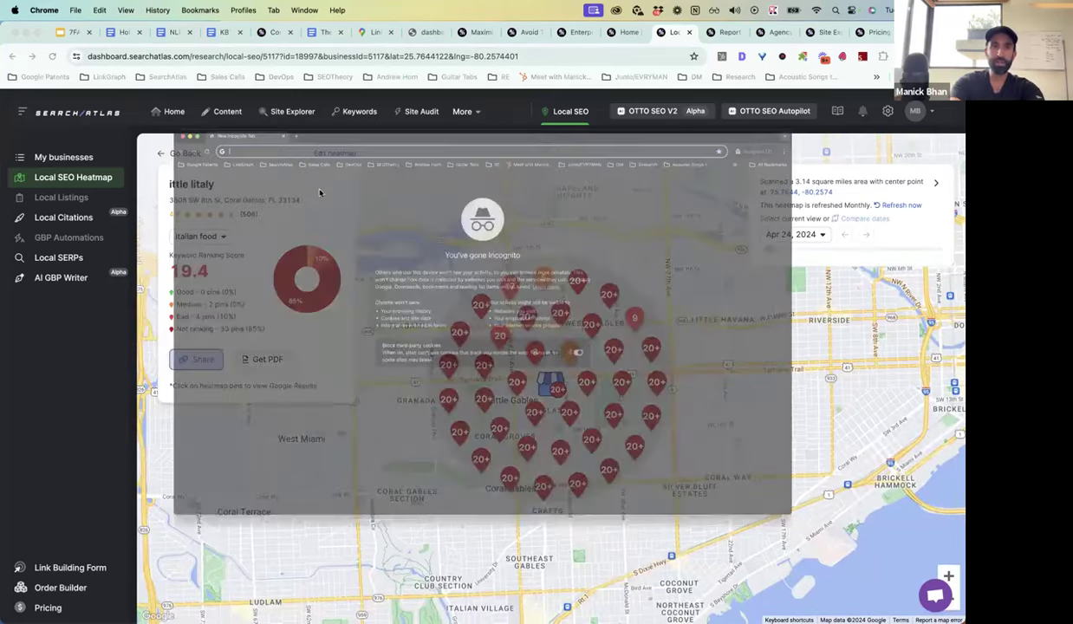
pyautogui.press('super+v')
pyautogui.press('Return')
pyautogui.hotkey('ctrl', 'alt', 'Right')
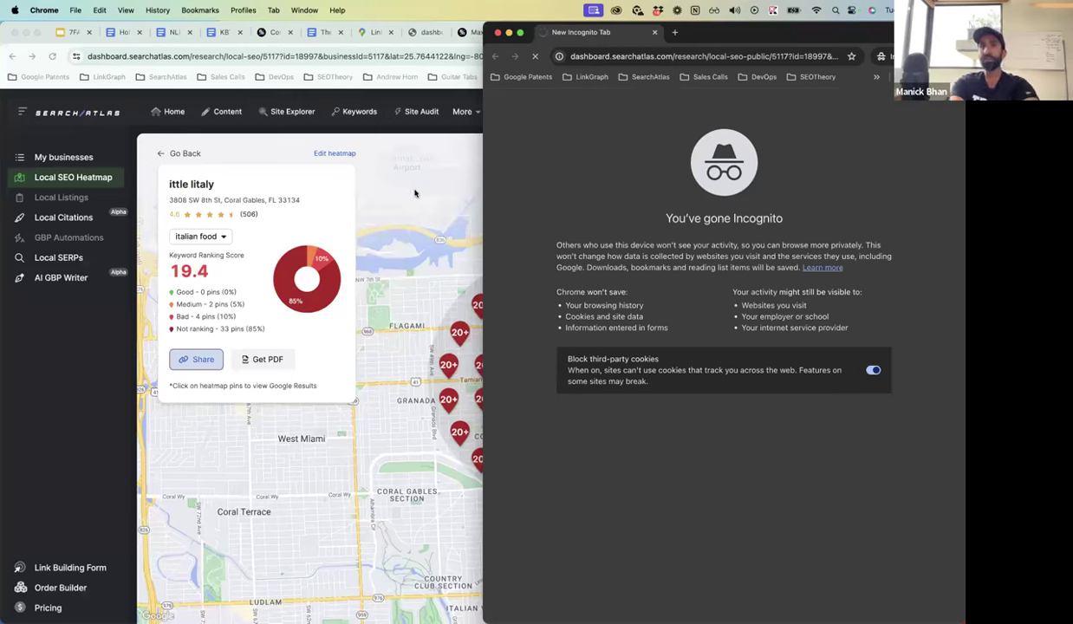
pyautogui.click(471, 182)
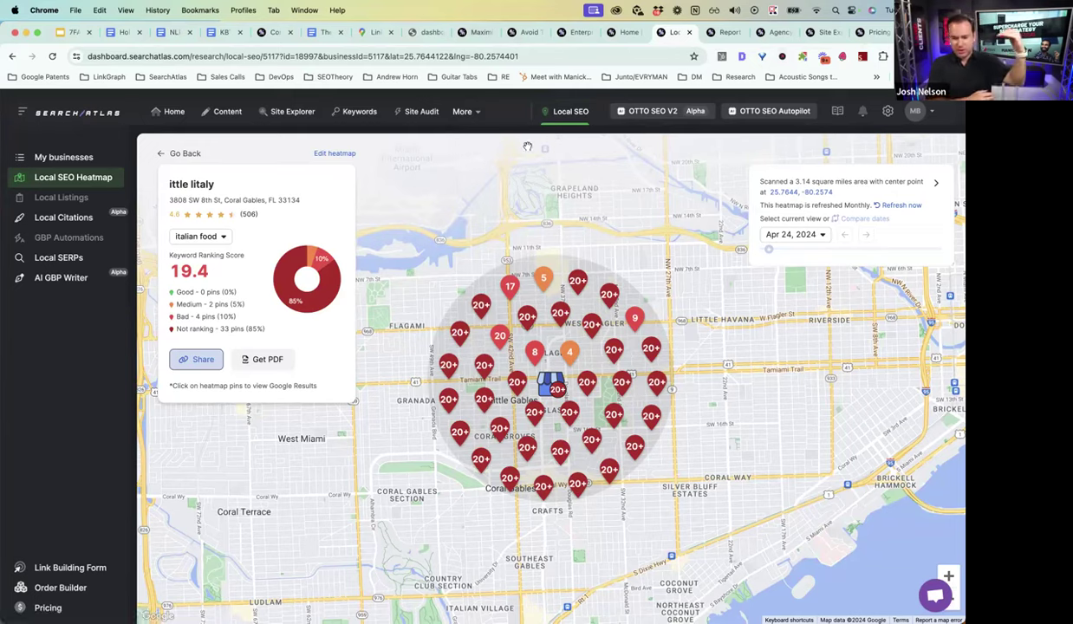
# Open the dell.com project in Site Audit and show its Site Visualization crawl diagram.
pyautogui.click(395, 111)
pyautogui.scroll(-2, 421, 393)
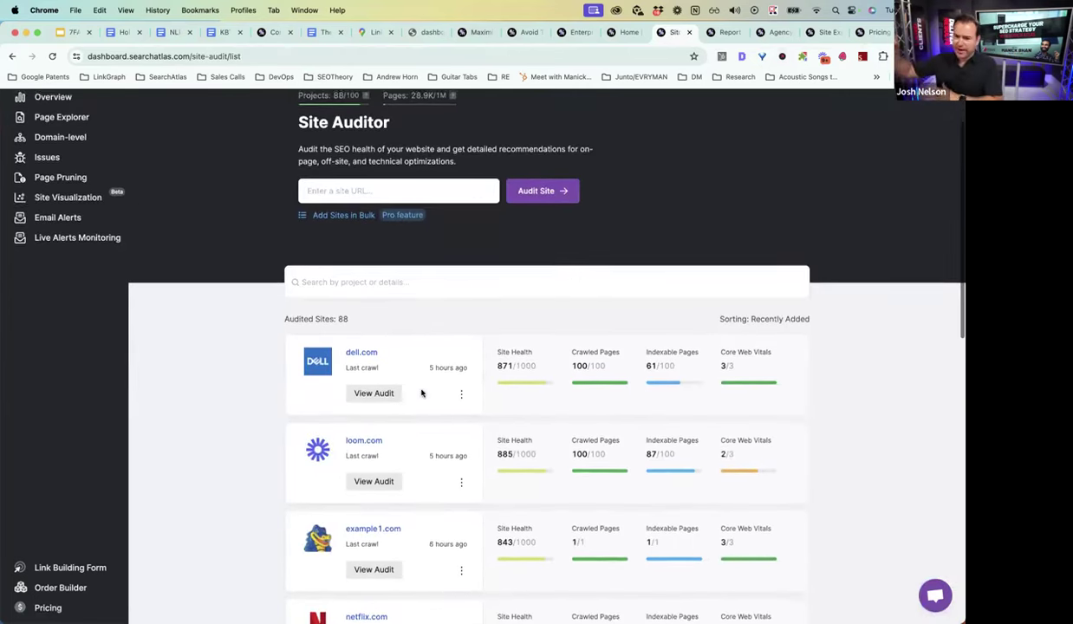
pyautogui.click(372, 391)
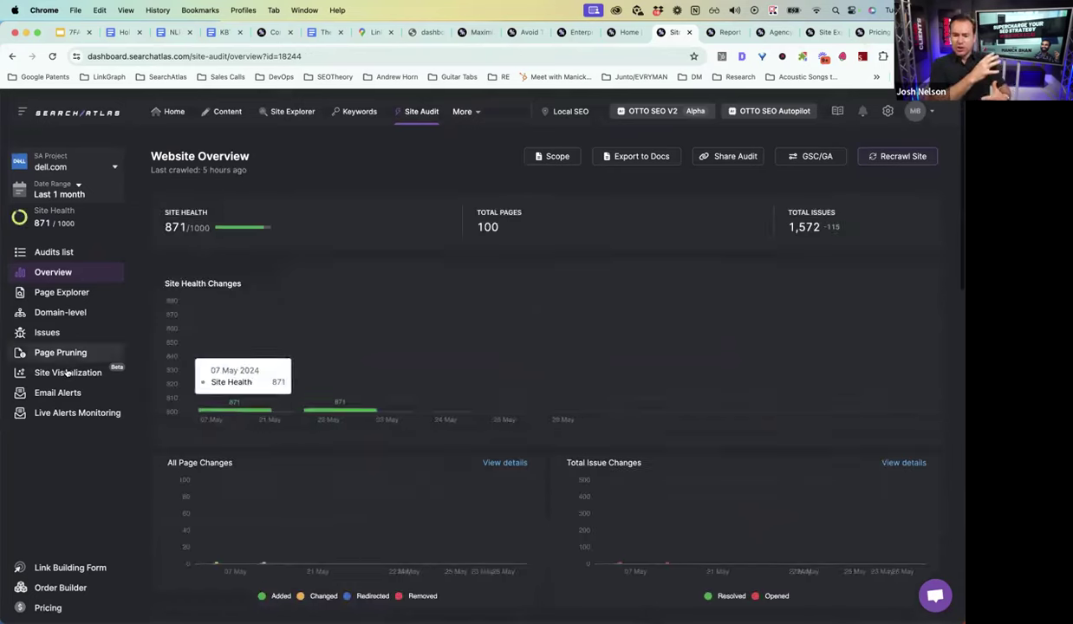
pyautogui.click(67, 372)
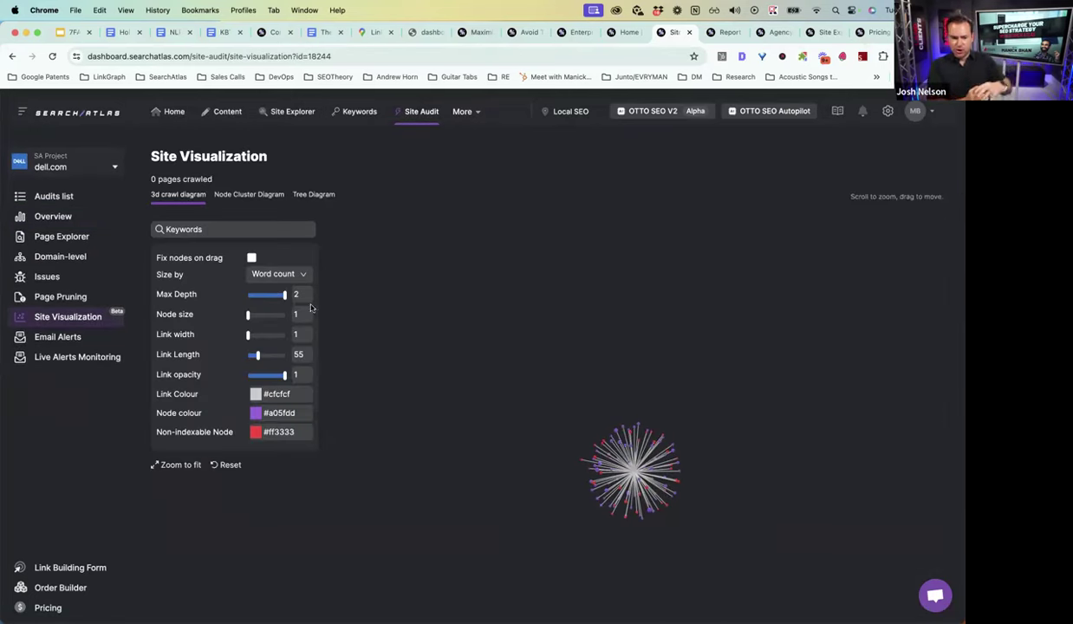
# Switch the Site Visualization from dell.com to another audited site further down the project list.
pyautogui.click(70, 166)
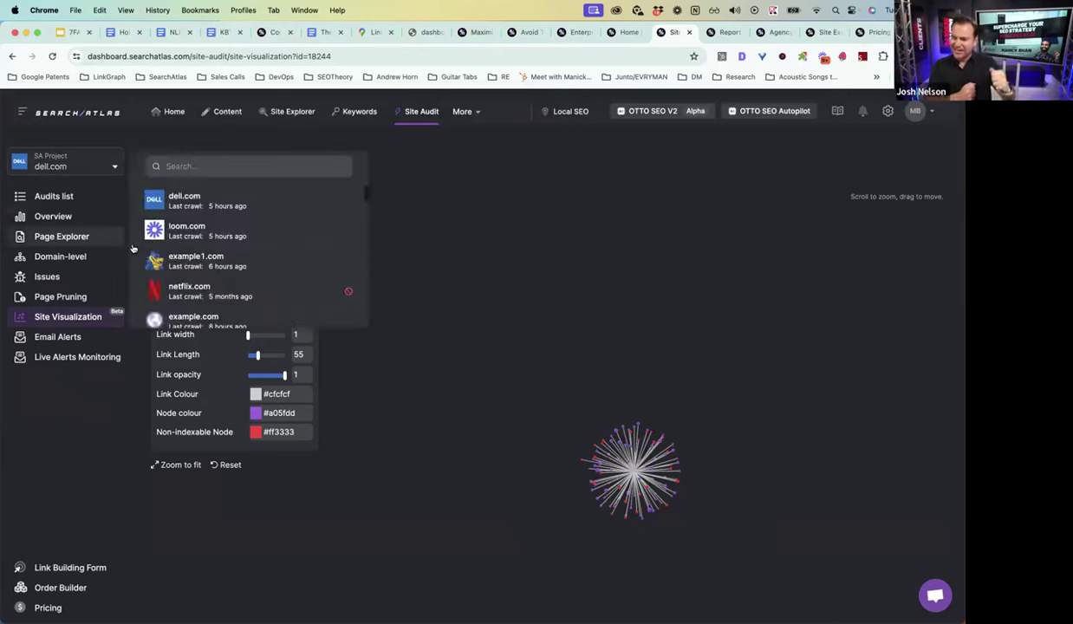
pyautogui.scroll(-1, 204, 285)
pyautogui.scroll(-10, 205, 284)
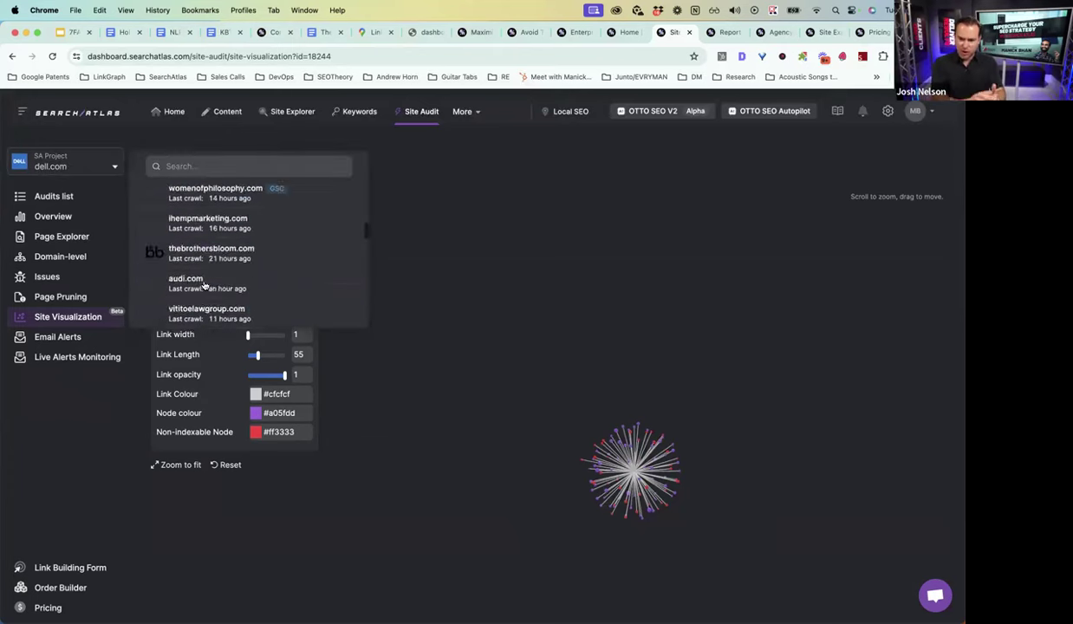
pyautogui.scroll(-5, 202, 268)
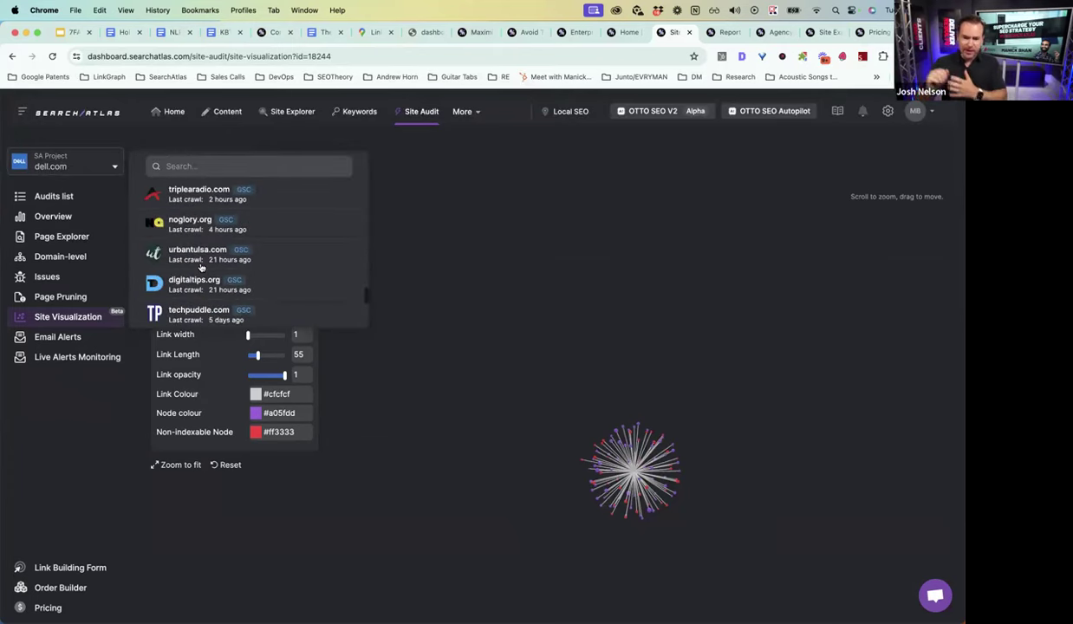
pyautogui.scroll(-6, 201, 267)
pyautogui.scroll(-3, 187, 266)
pyautogui.click(189, 232)
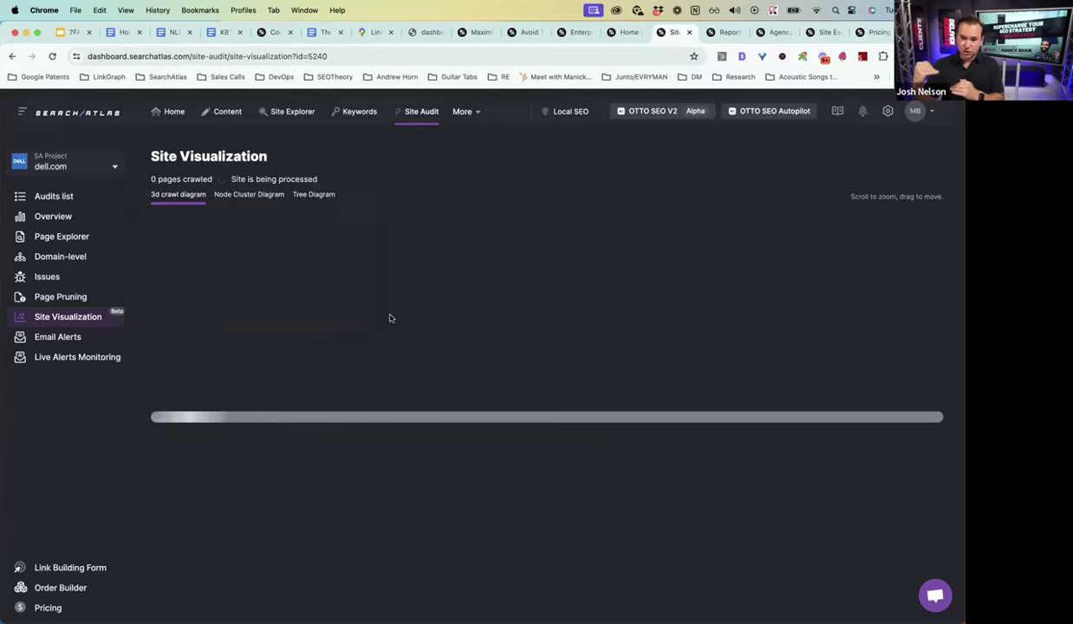